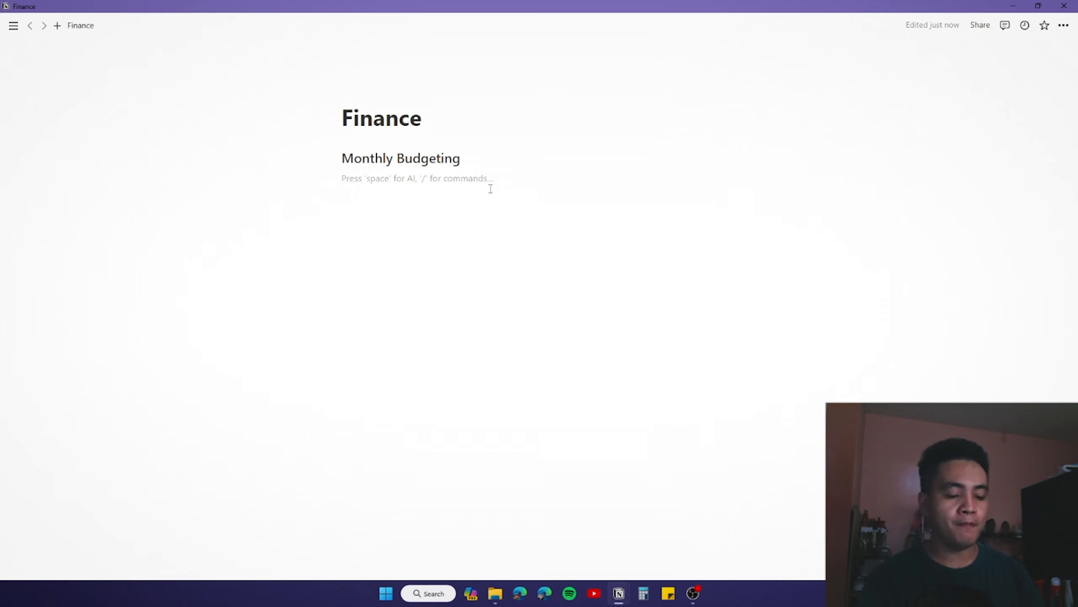
Step: Add a sub-page under the Monthly Budgeting heading and title it "January Budget", keeping it an empty page
text(/page)
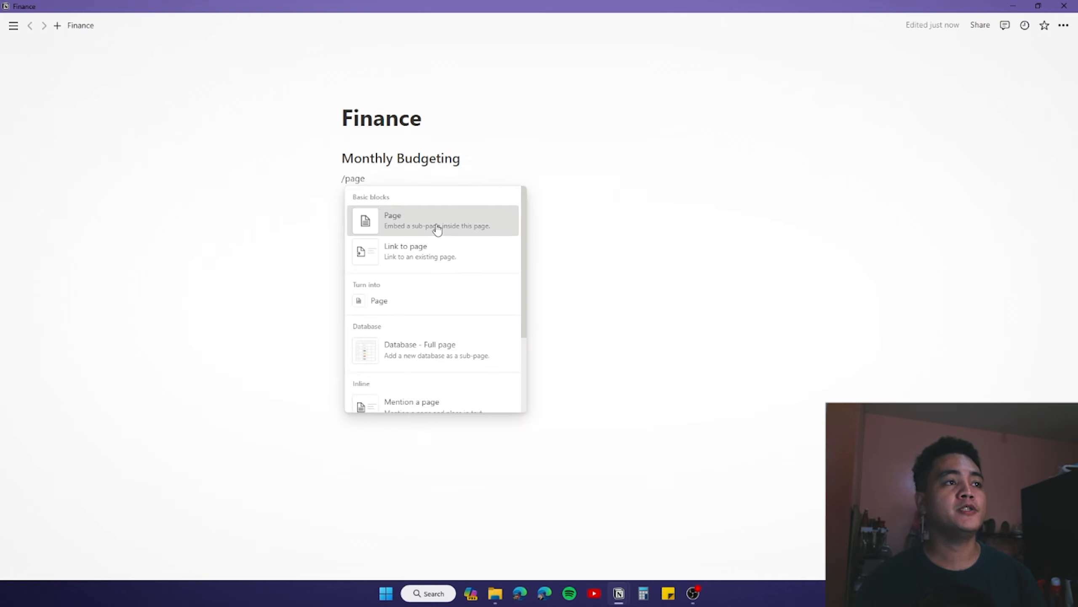
click(438, 230)
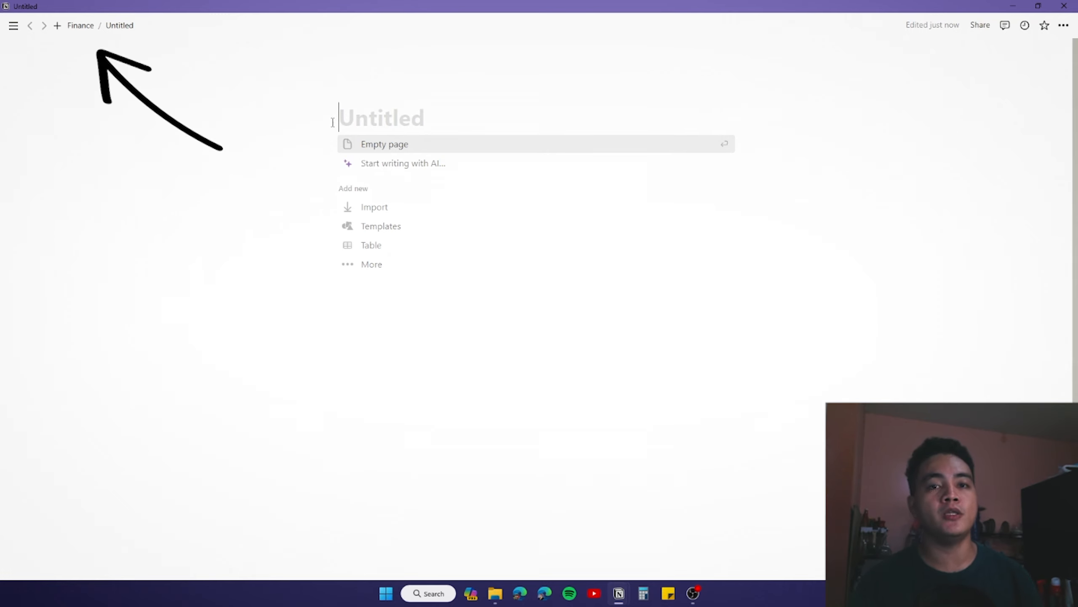
click(83, 26)
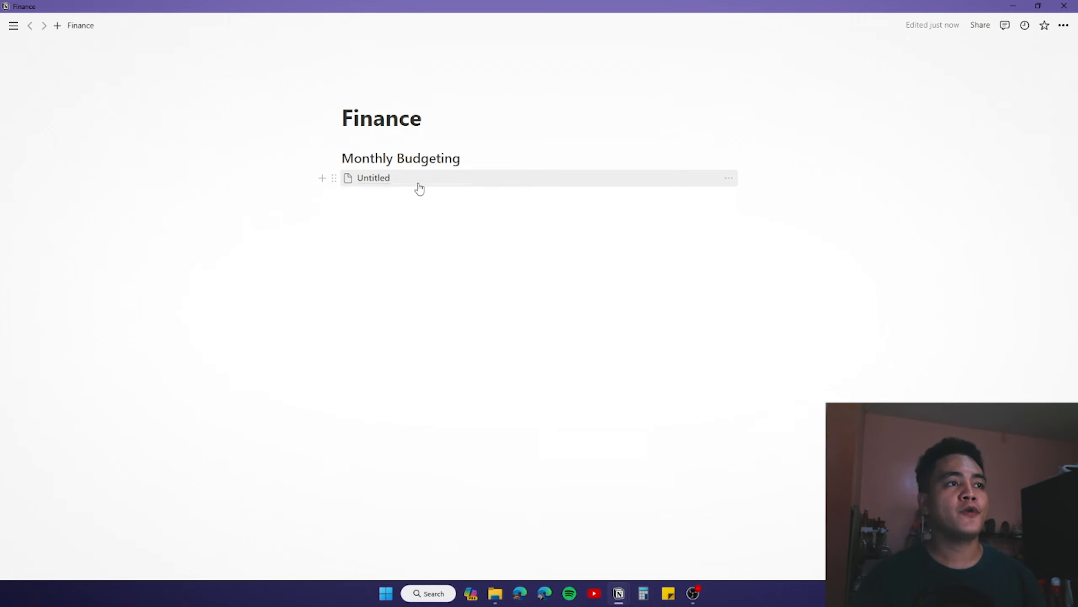
click(381, 181)
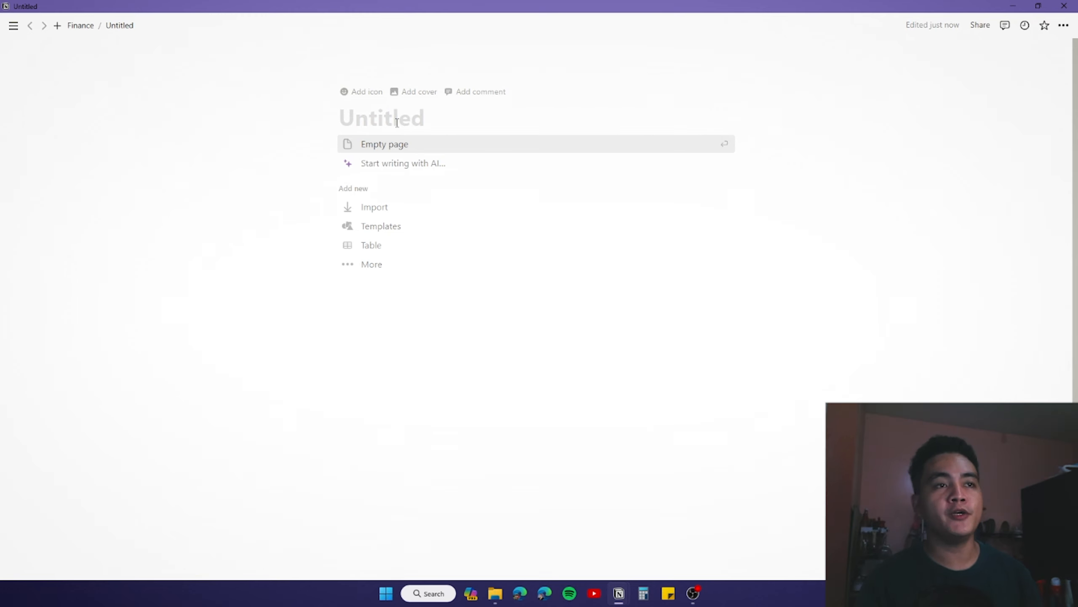
text(January)
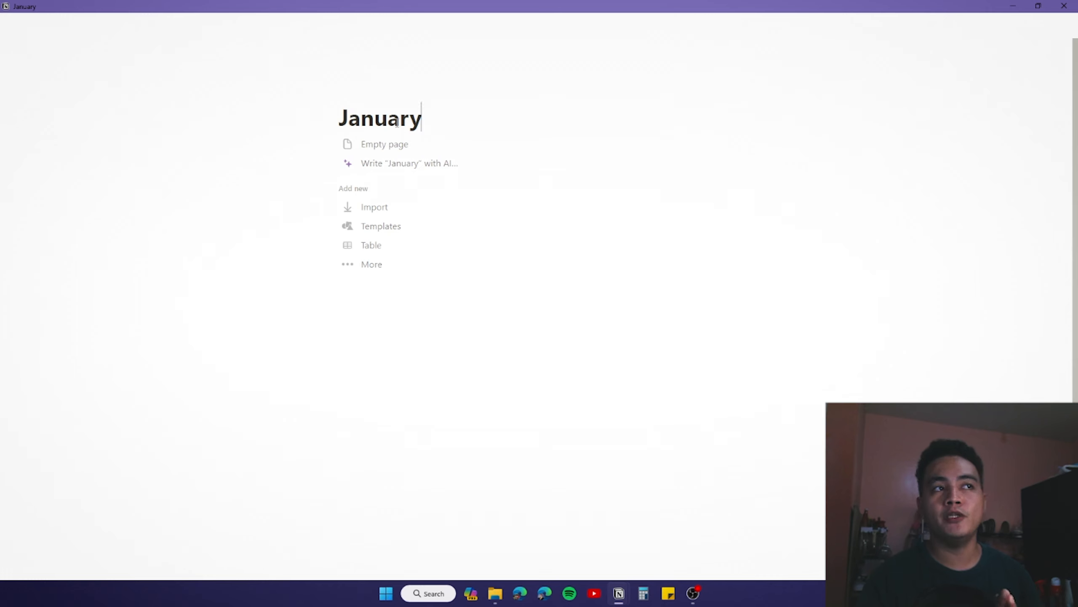
text( Budget)
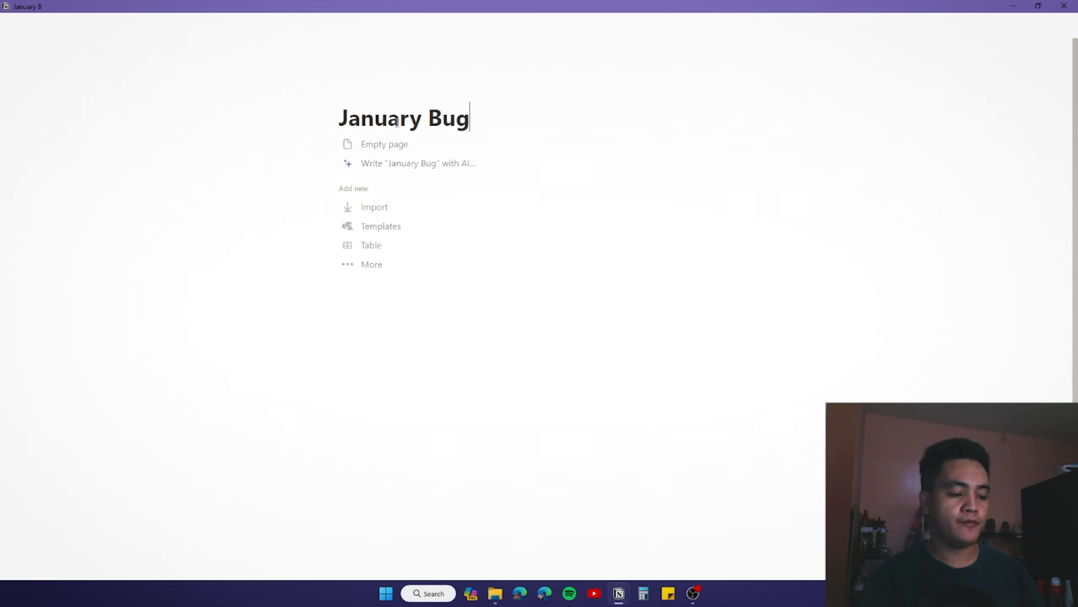
key(Return)
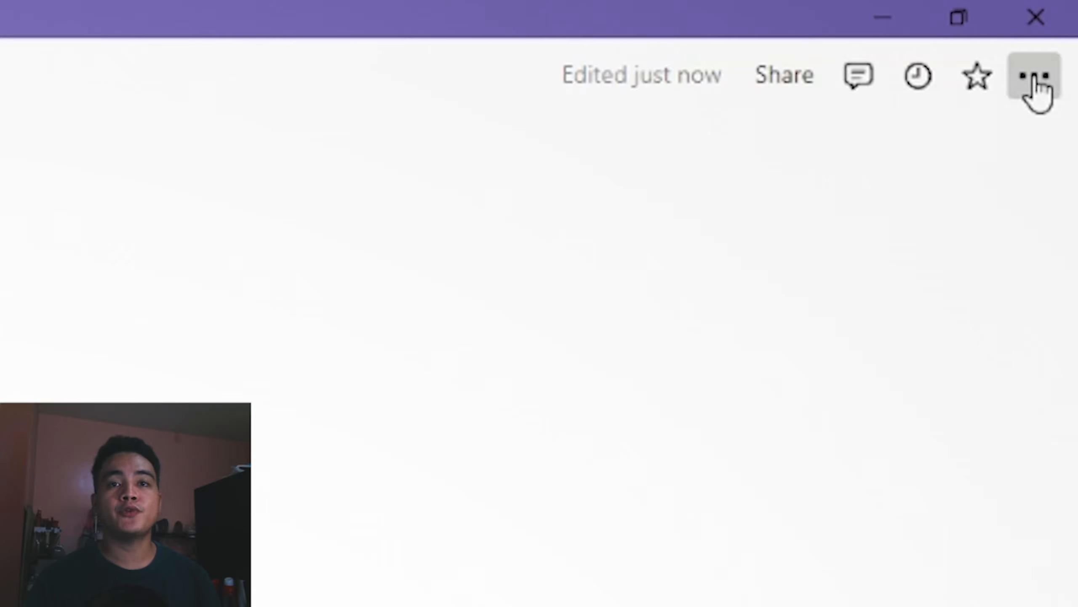
Step: Set the January Budget page to full width
click(1032, 77)
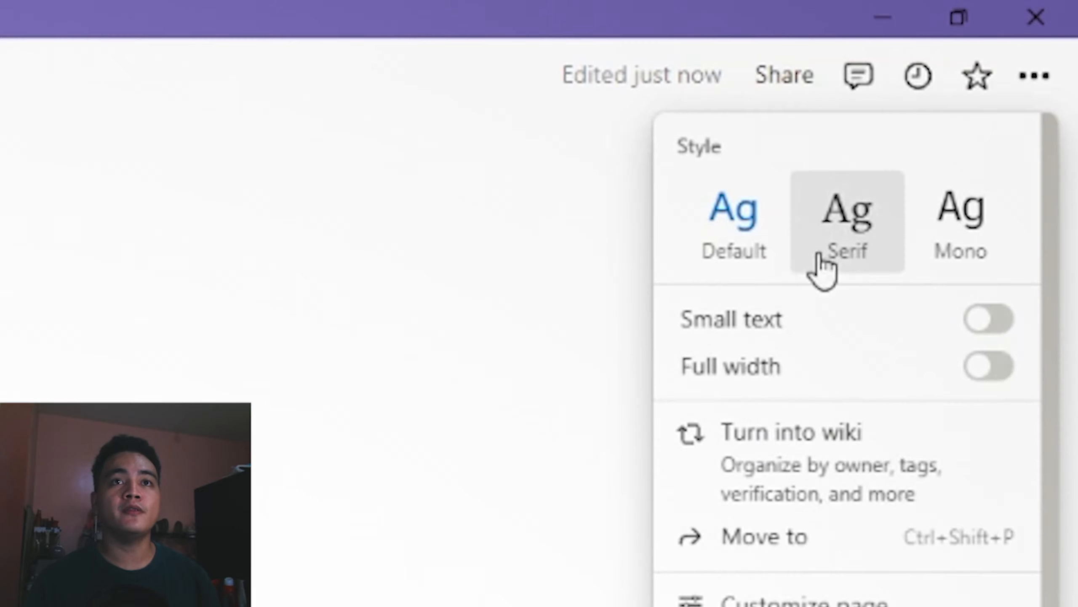
click(982, 367)
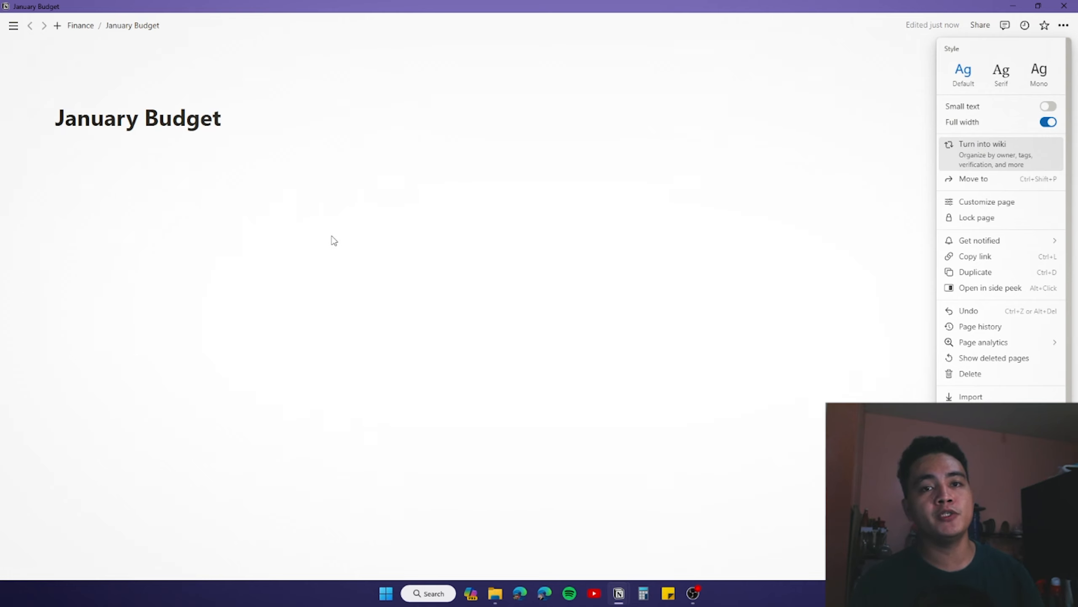
click(206, 221)
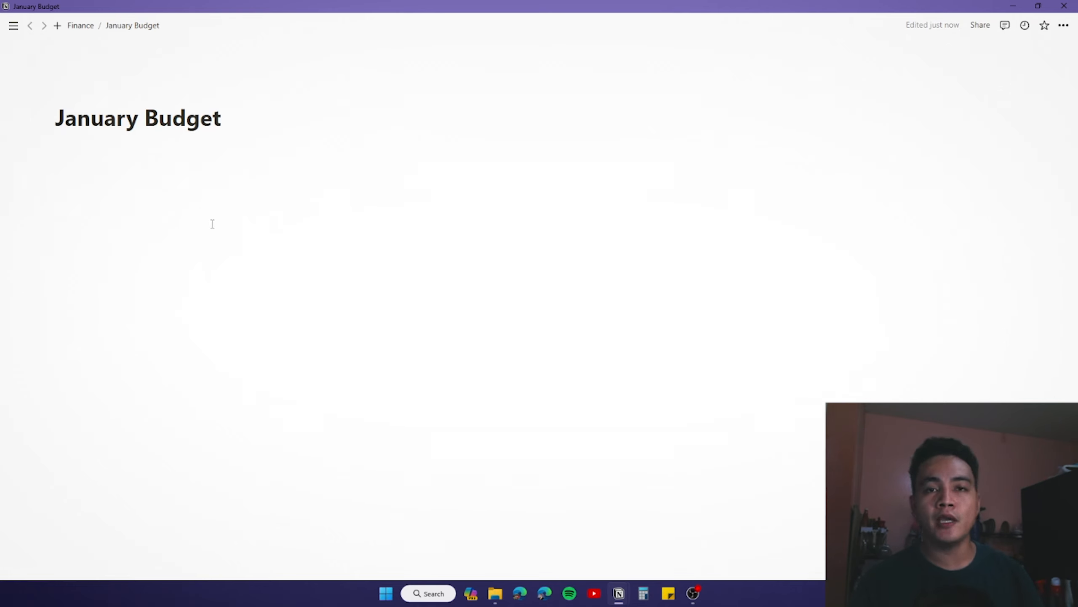
Step: Add four placeholder lines reading "Text" to the body of the January Budget page
click(208, 210)
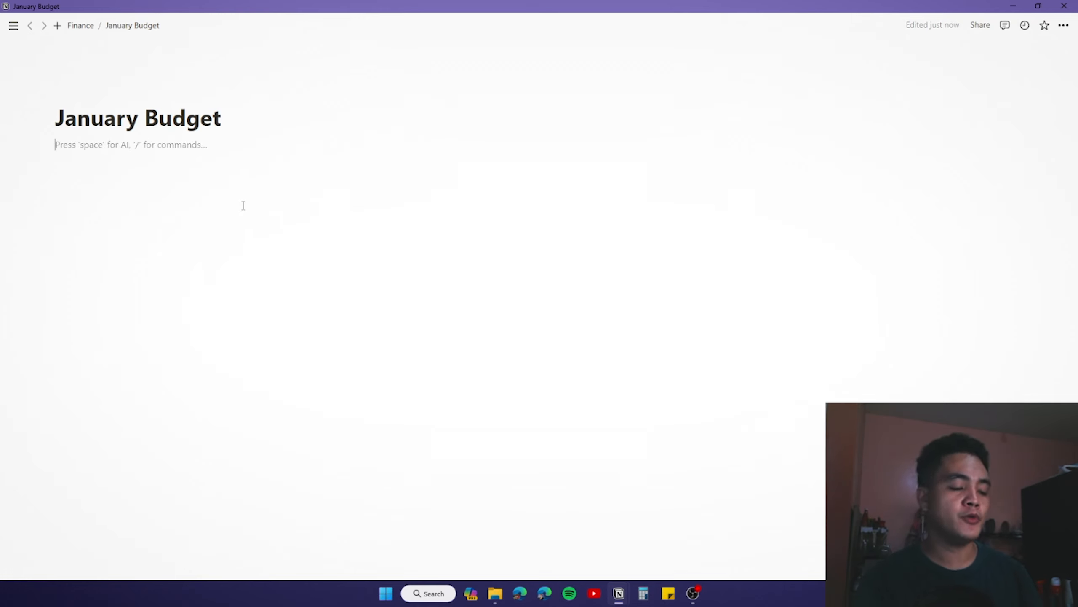
text(Text)
key(Return)
text(Text)
key(Return)
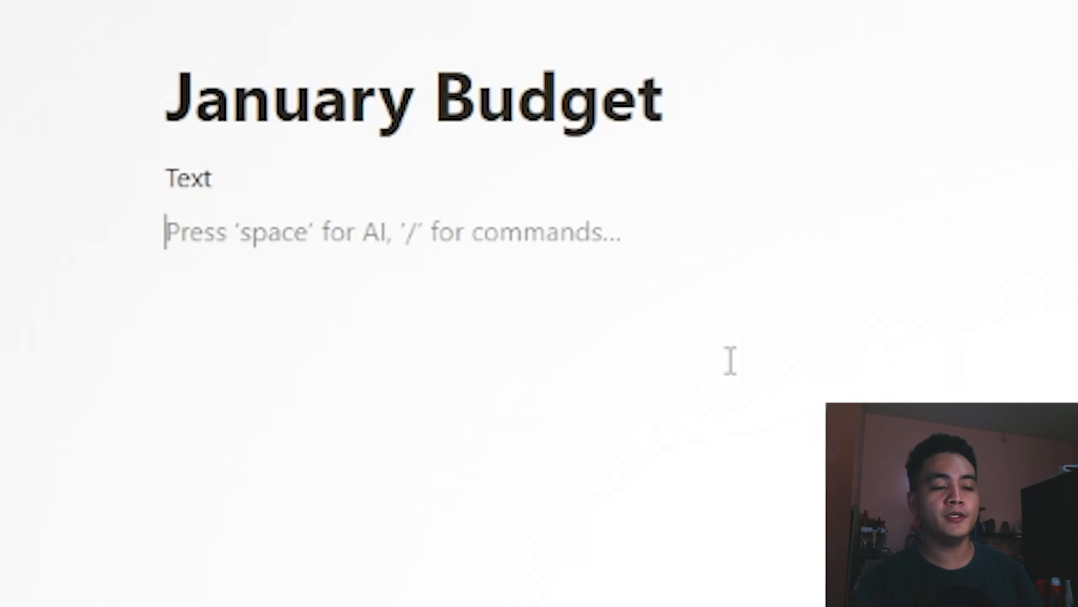
text(Text)
key(Return)
text(Text)
key(Return)
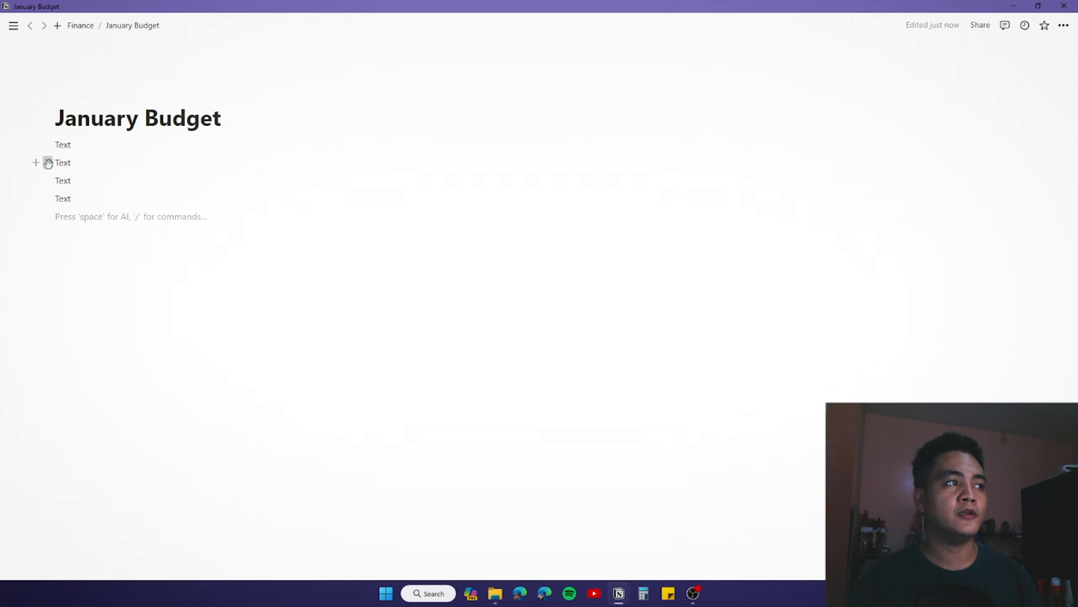
Step: Arrange the four "Text" placeholder lines into two rows of two columns
drag(48, 162, 1042, 145)
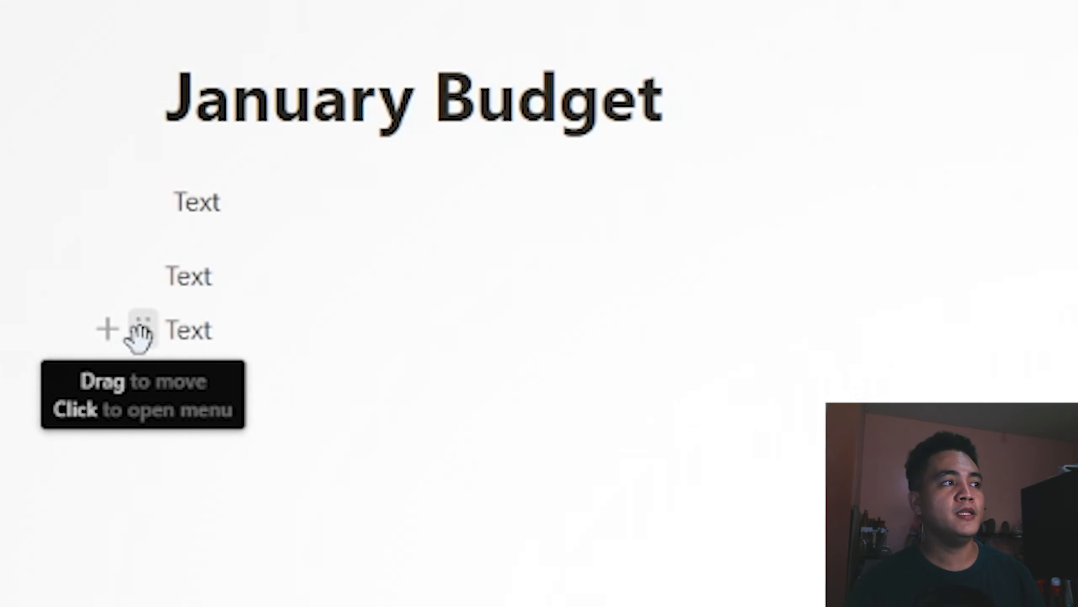
drag(141, 336, 1077, 285)
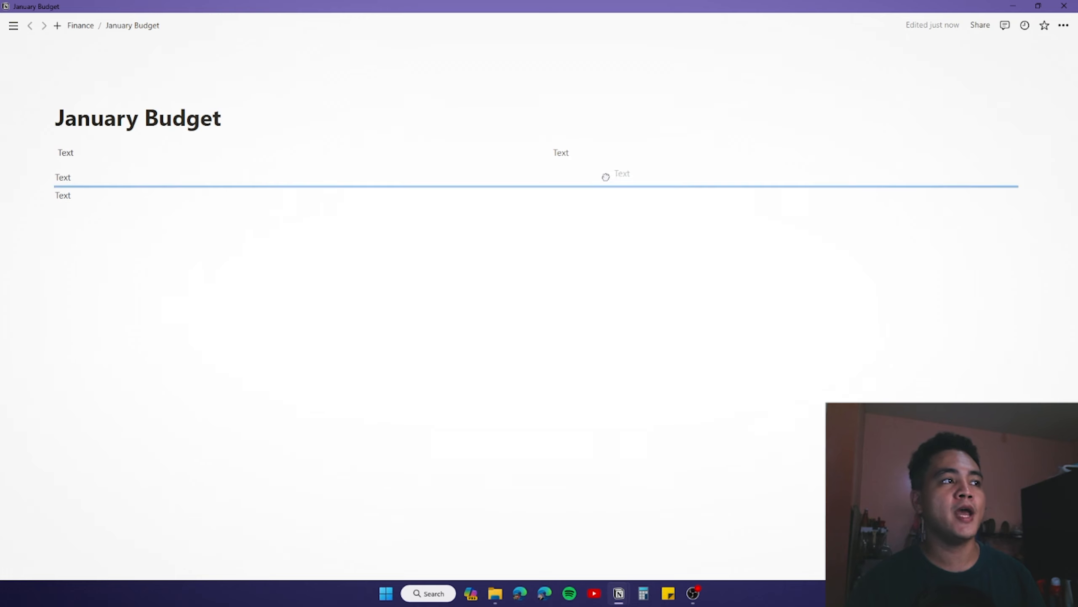
drag(781, 185, 1030, 179)
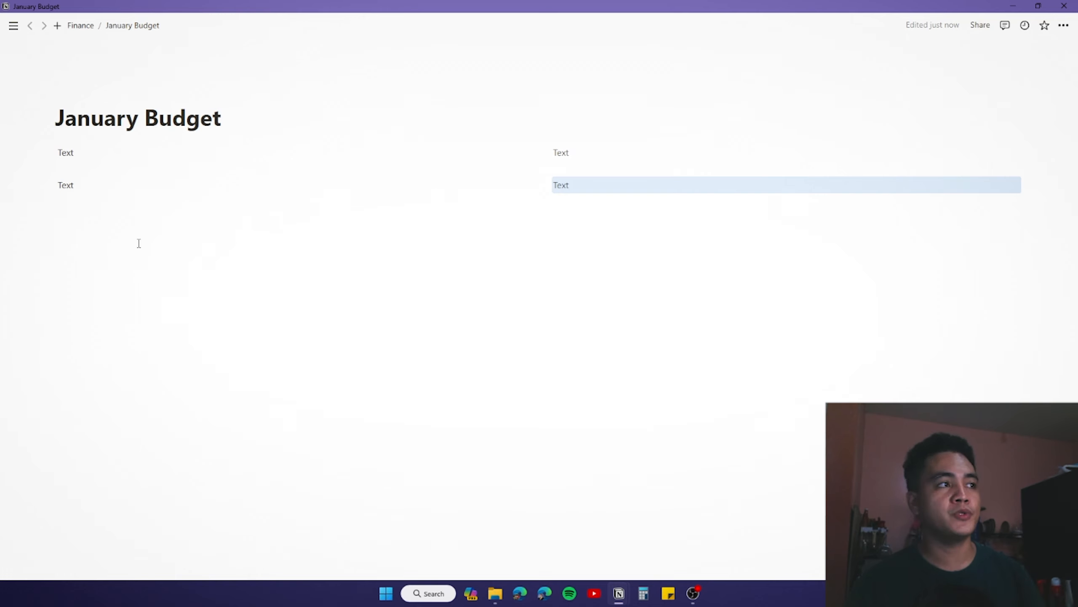
Step: Add a divider line and place it across the full page width between the two rows of placeholders
click(142, 228)
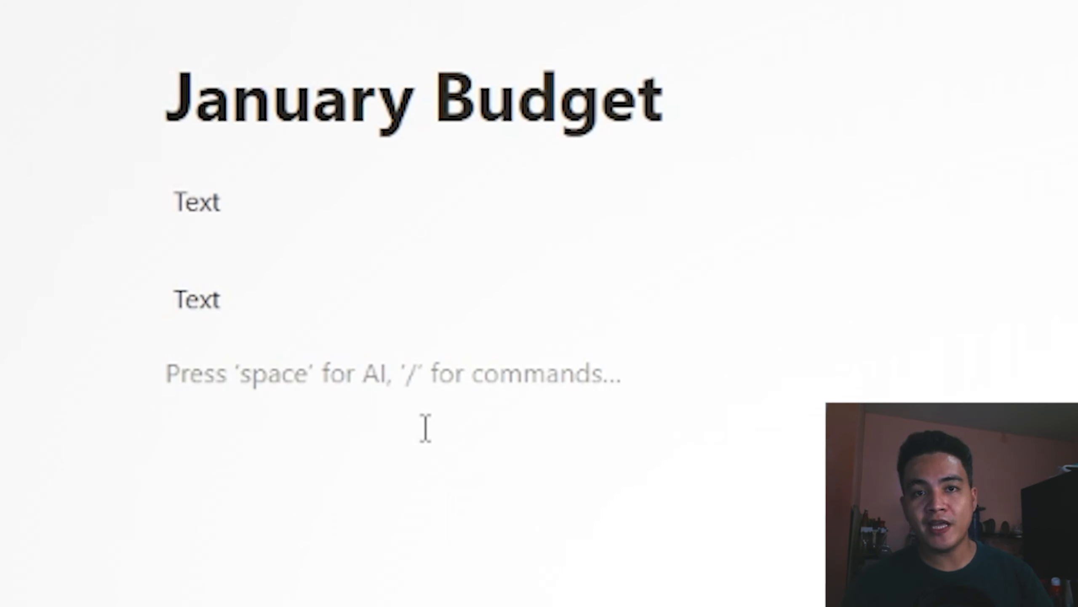
text(---)
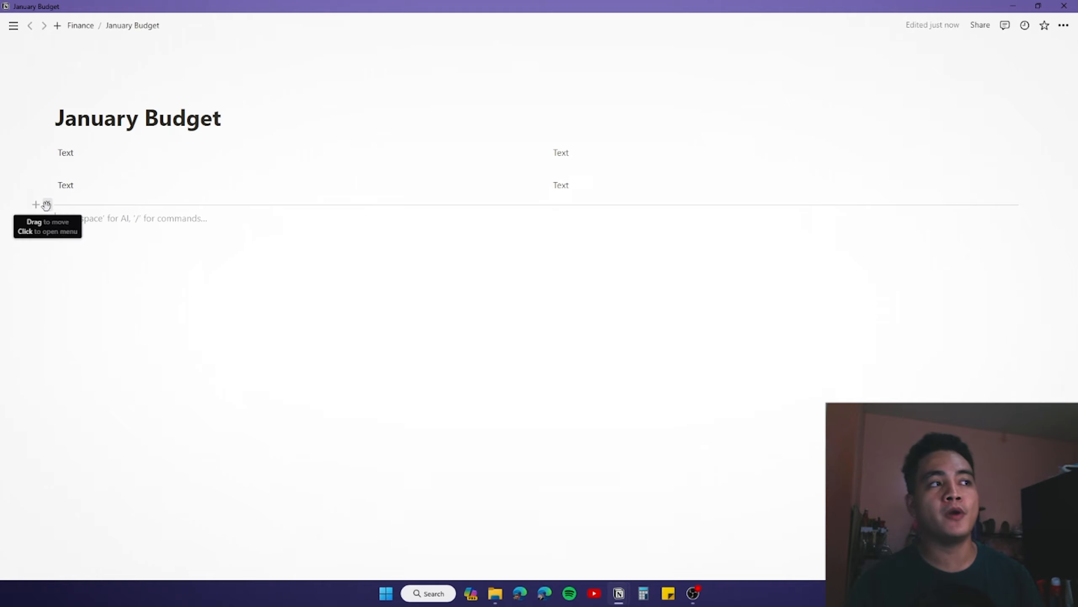
drag(141, 359, 595, 249)
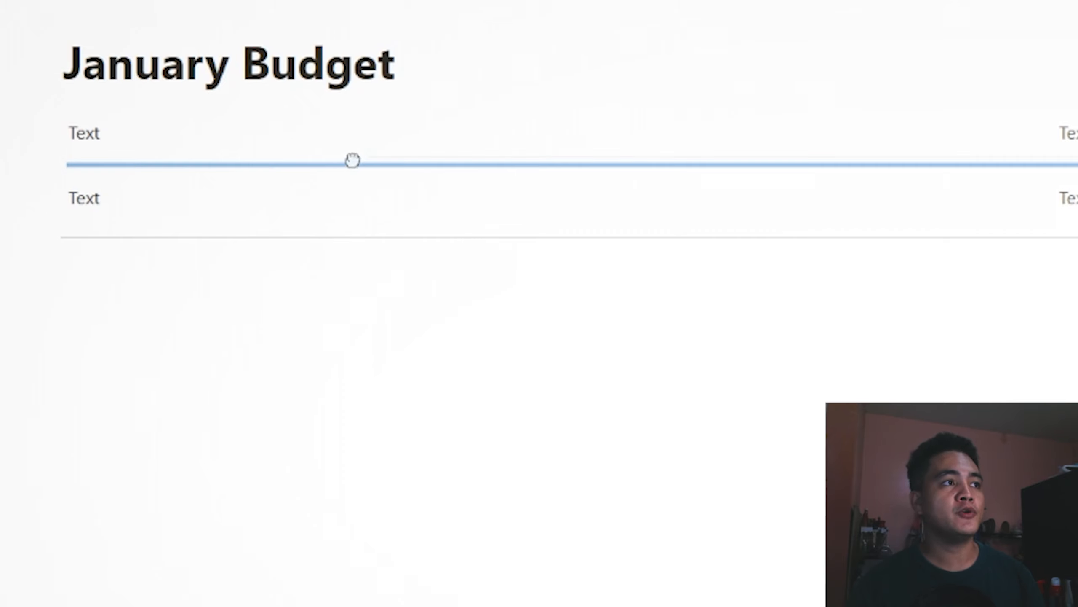
drag(353, 160, 359, 155)
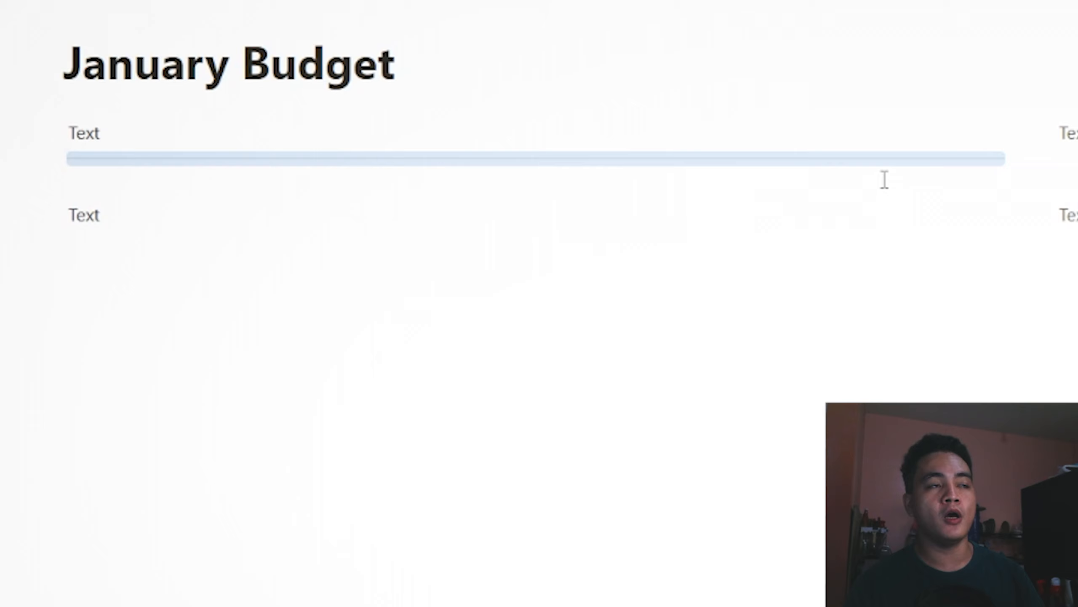
drag(50, 156, 84, 175)
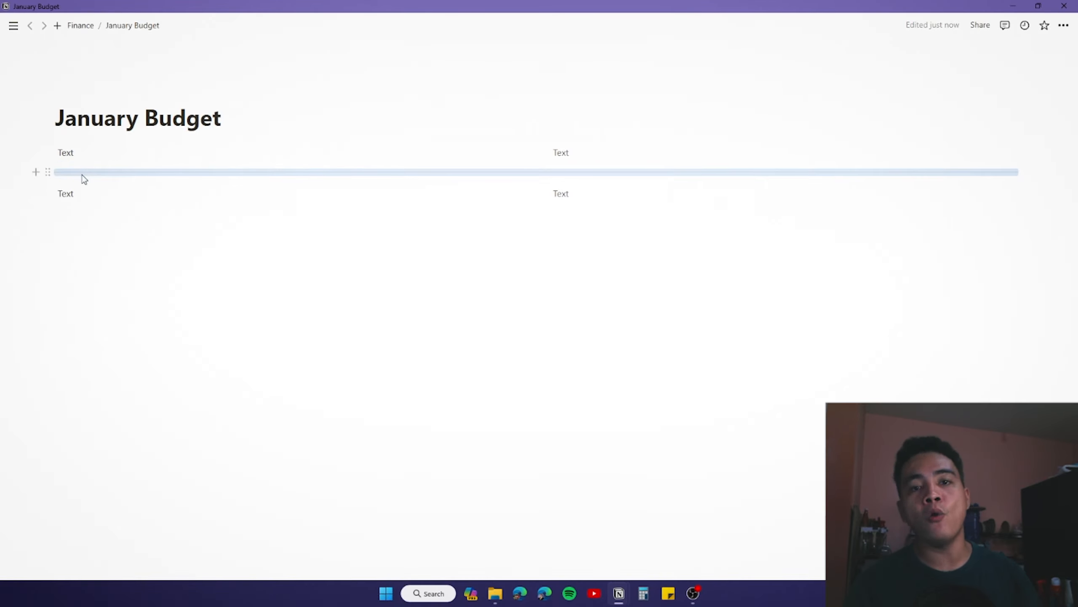
click(120, 181)
Step: Replace the "Text" placeholder in the first row's first column with an inline database
click(82, 164)
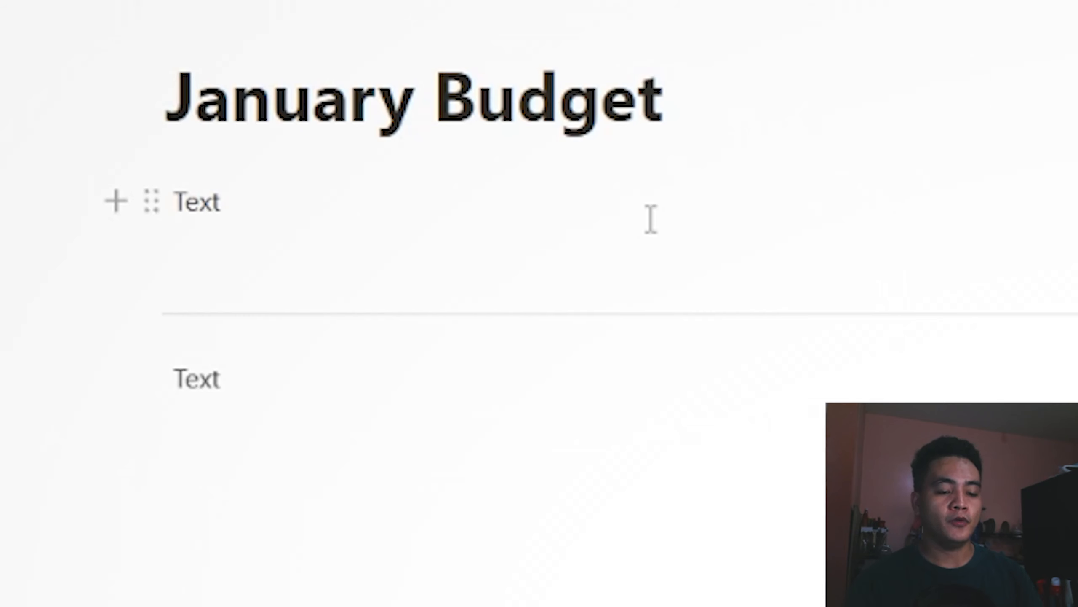
key(BackSpace)
key(BackSpace)
key(BackSpace)
key(BackSpace)
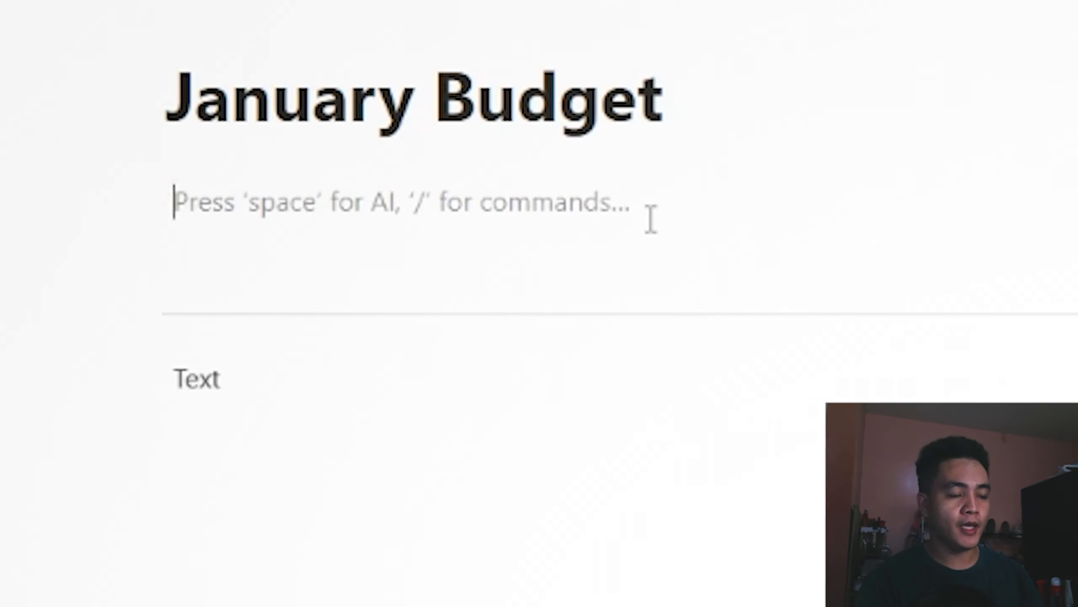
text(/data)
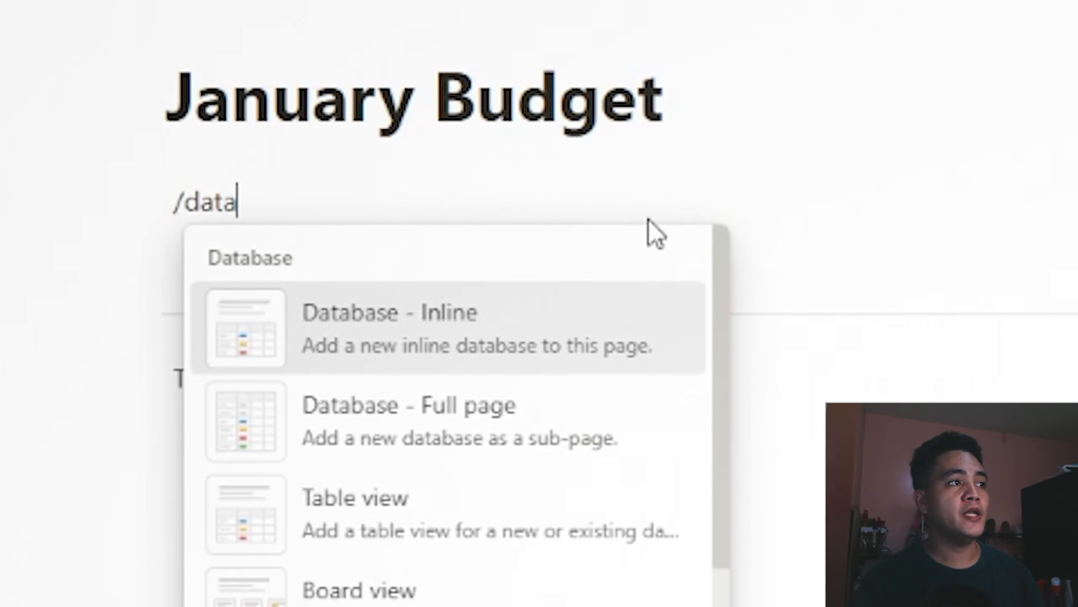
click(467, 324)
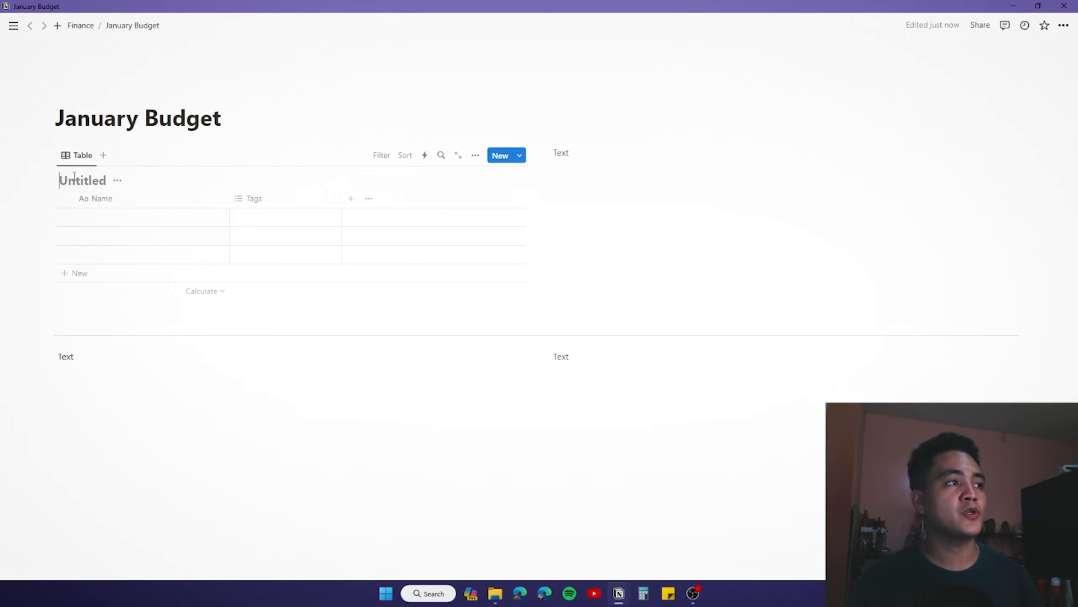
Step: Title the inline database "January 2024 Billing" and name its table view "Billing Overview"
text(January Bi)
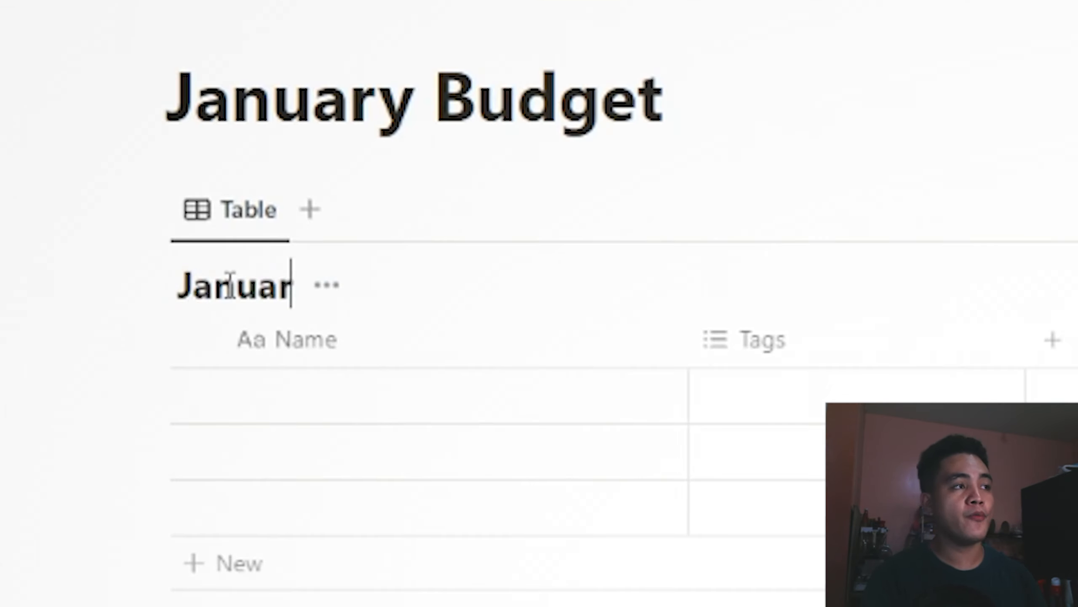
text(lling)
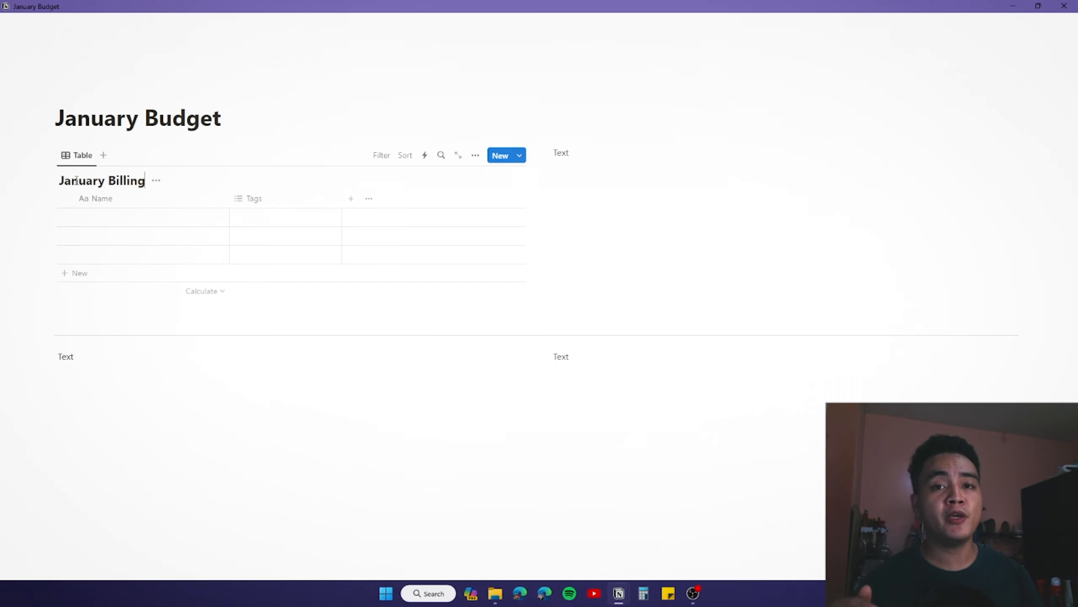
text( 0224)
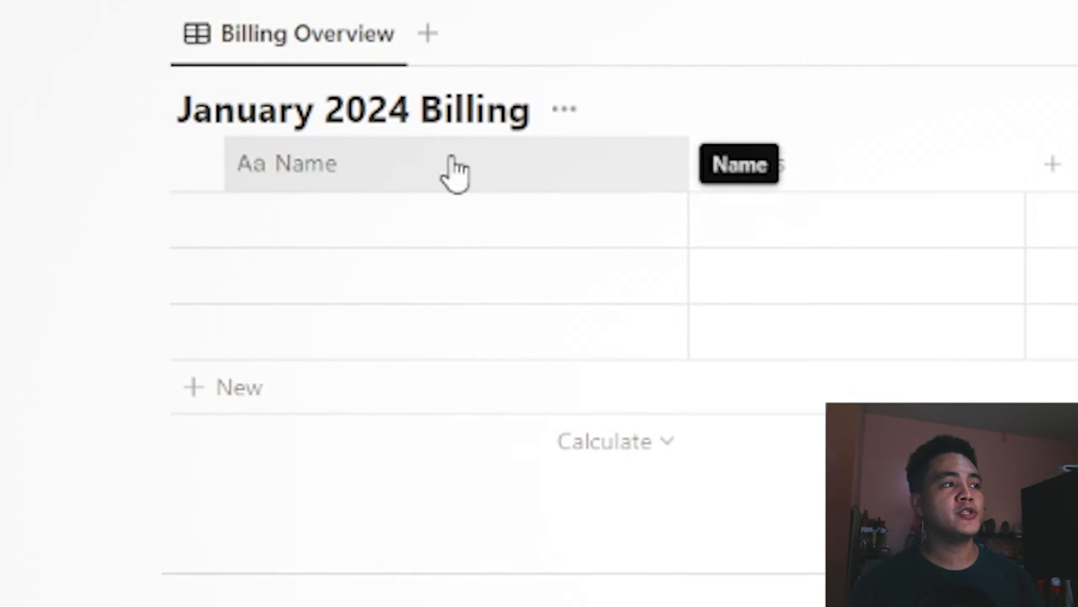
Step: Rename the database's Name column to "Source"
click(458, 168)
key(BackSpace)
key(BackSpace)
key(BackSpace)
key(BackSpace)
text(Source)
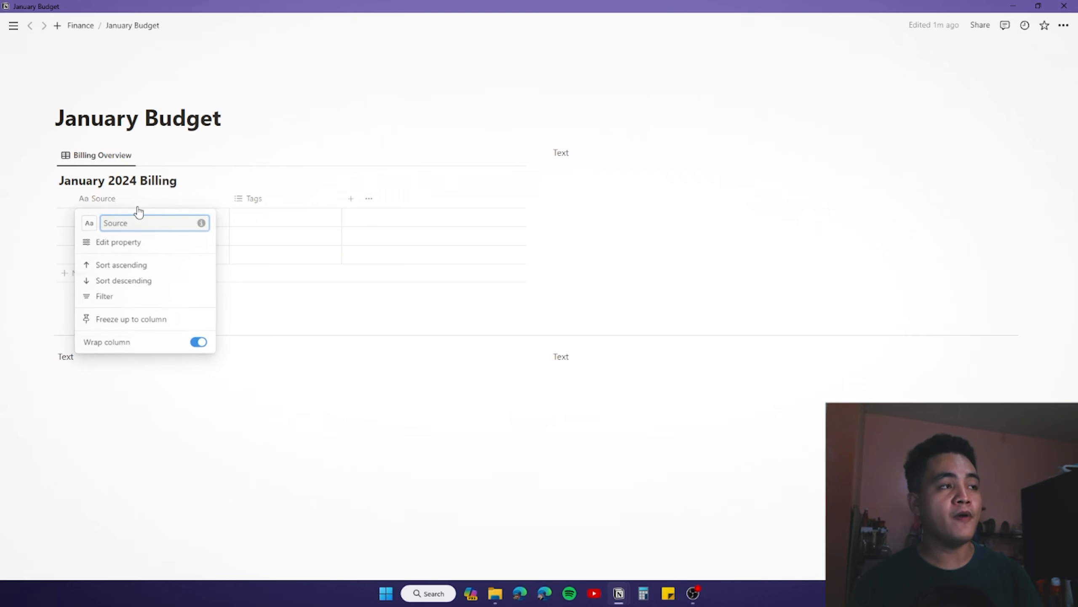
click(461, 185)
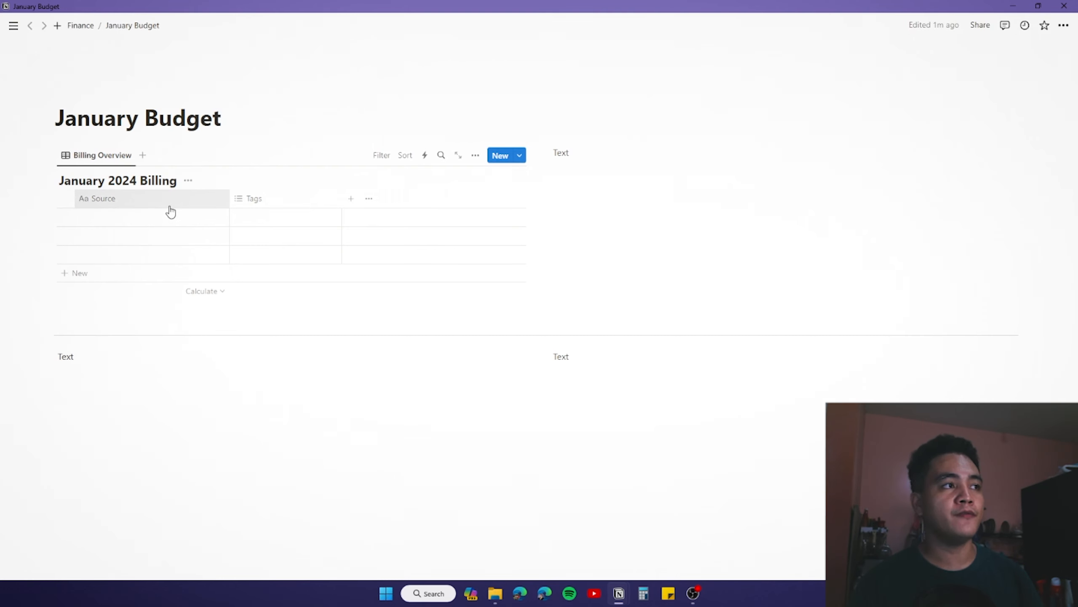
Step: Change the database title to "January 2024 Expenses"
double_click(167, 181)
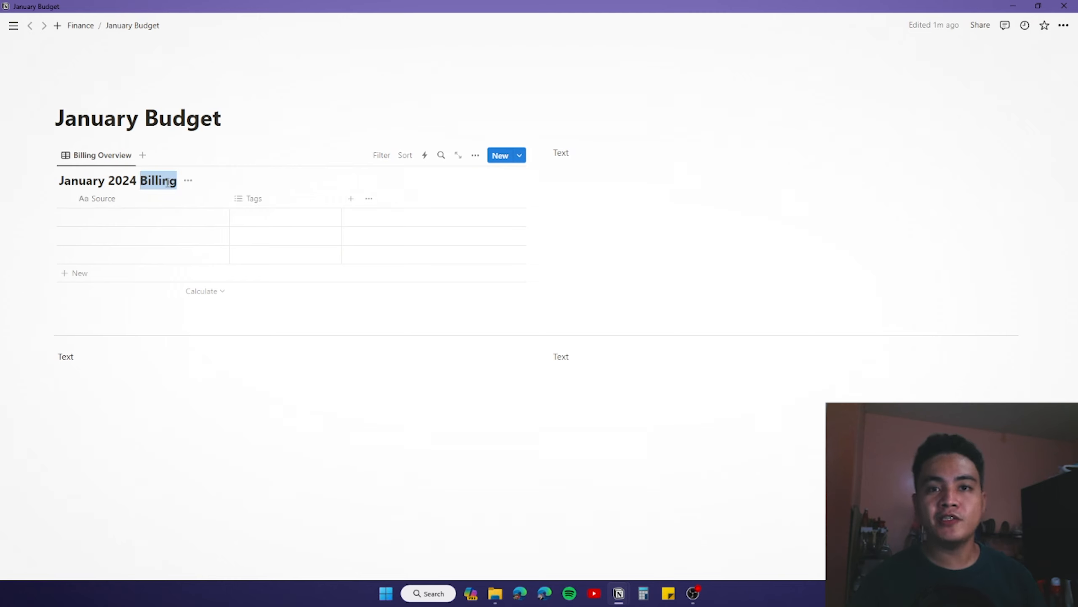
text(Expes)
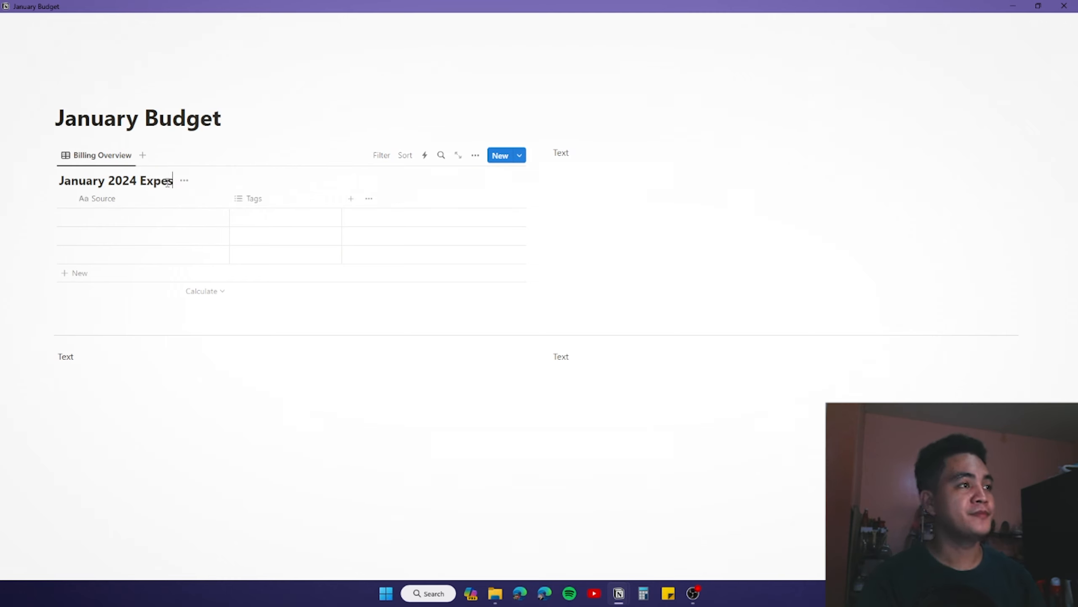
key(BackSpace)
text(nses)
click(143, 218)
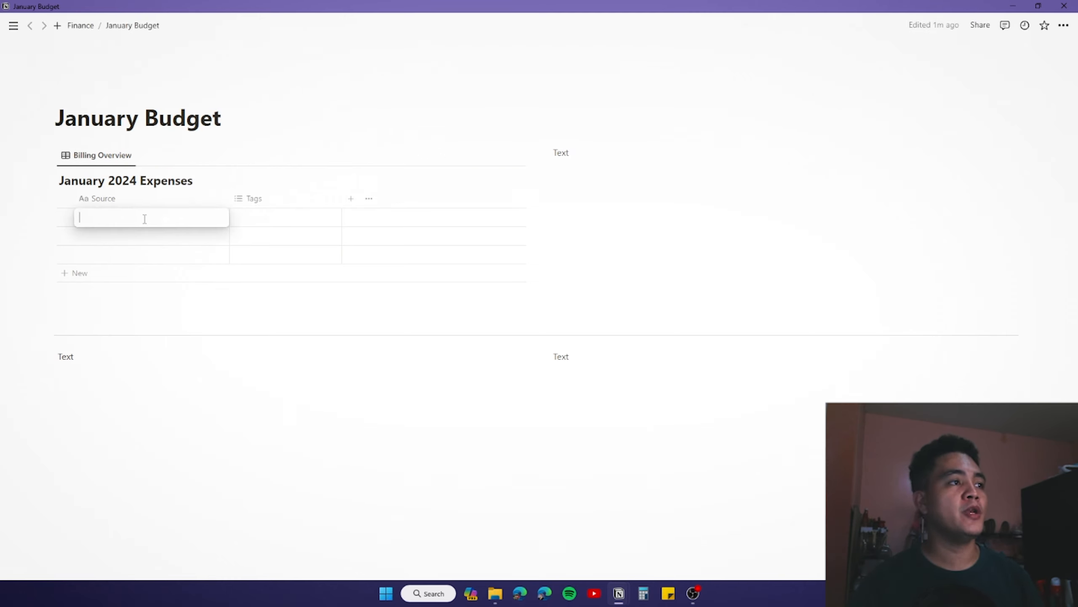
key(Escape)
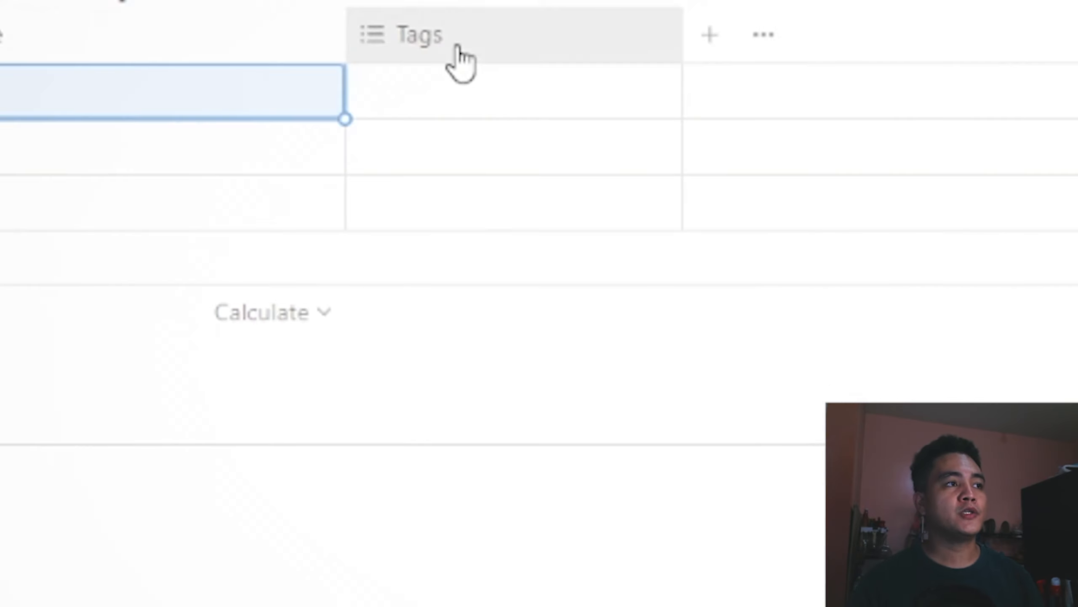
Step: Delete the Tags property from the January 2024 Expenses database
click(459, 47)
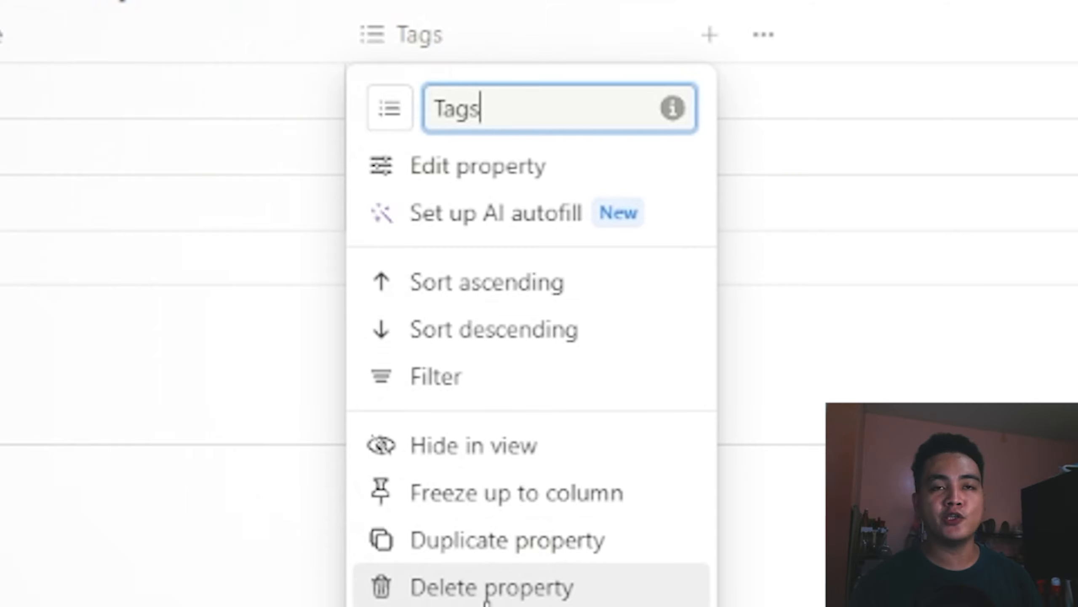
click(489, 591)
click(581, 309)
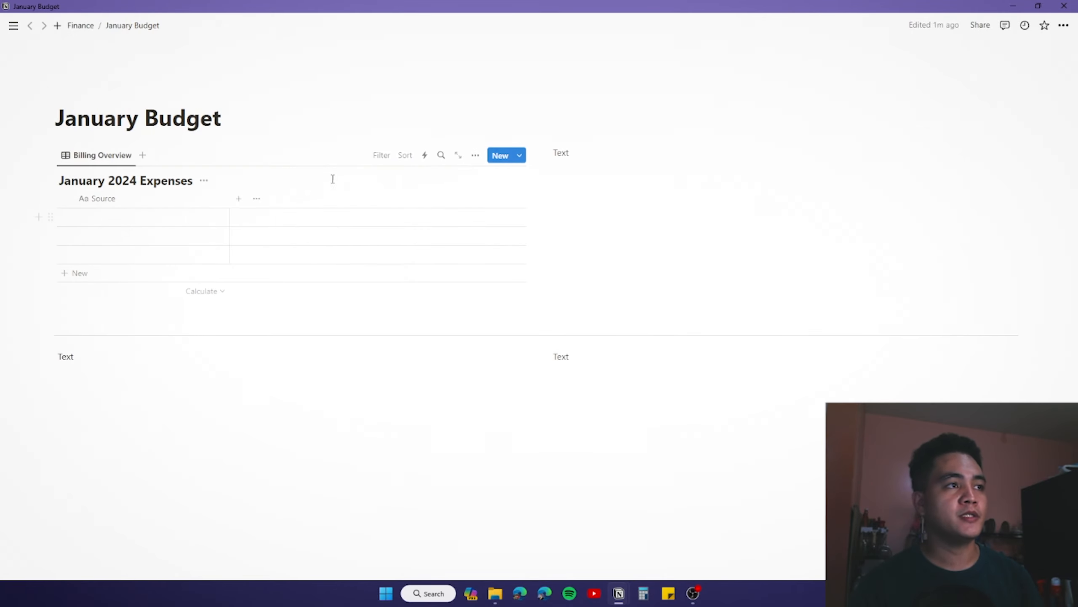
Step: Add a Number property to the expenses database and set its number format to US Dollar
click(238, 207)
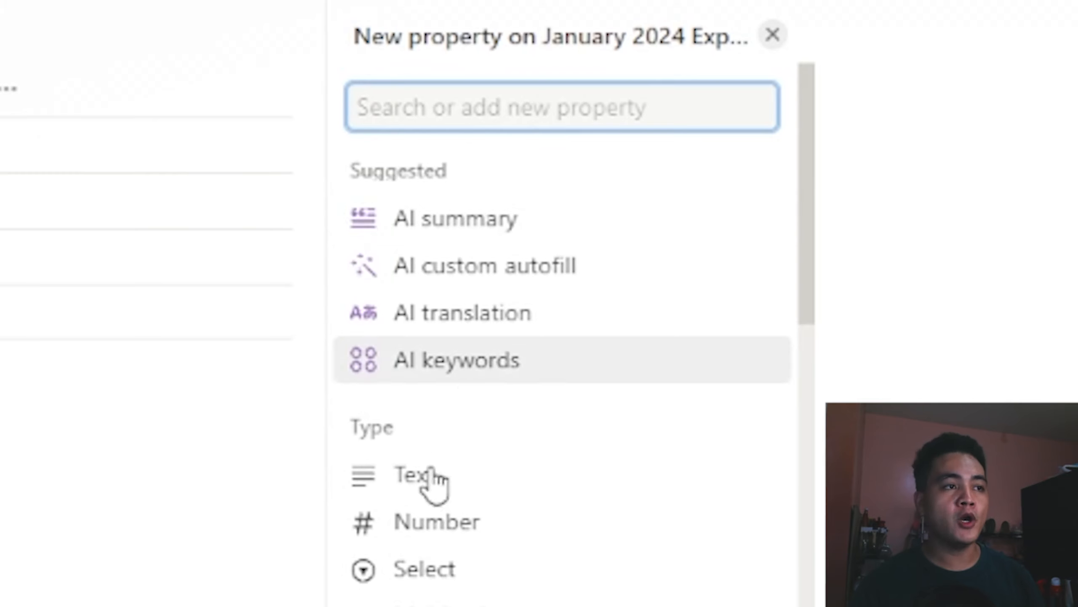
click(425, 535)
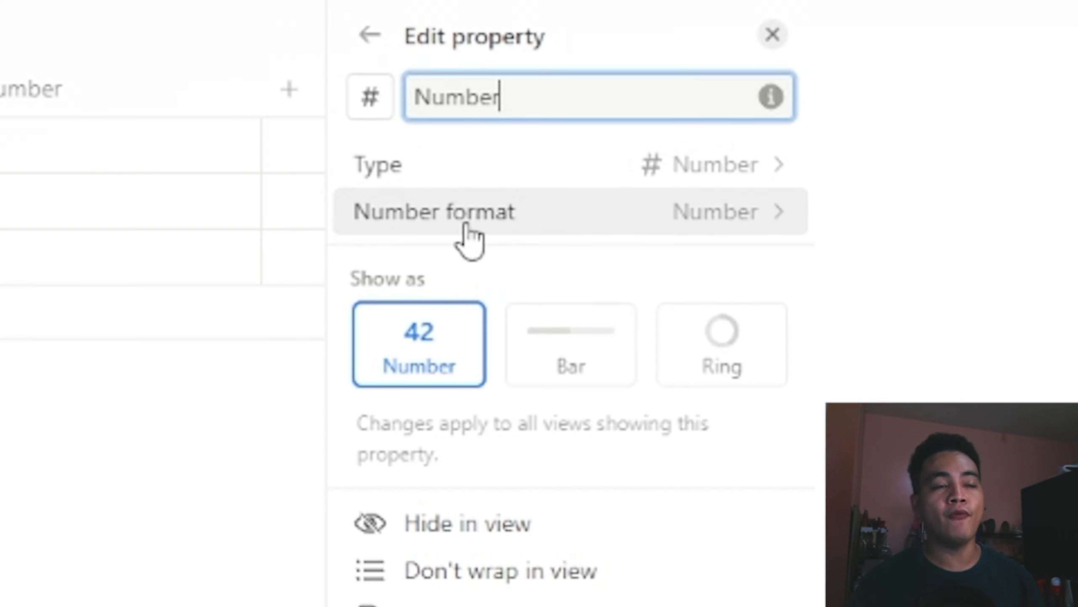
click(467, 227)
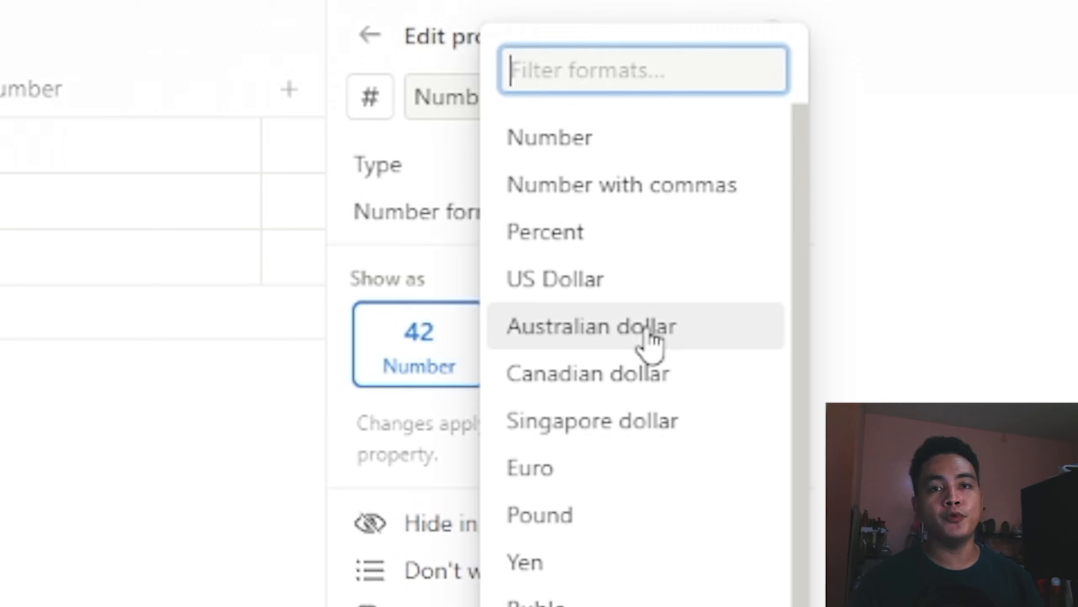
click(628, 300)
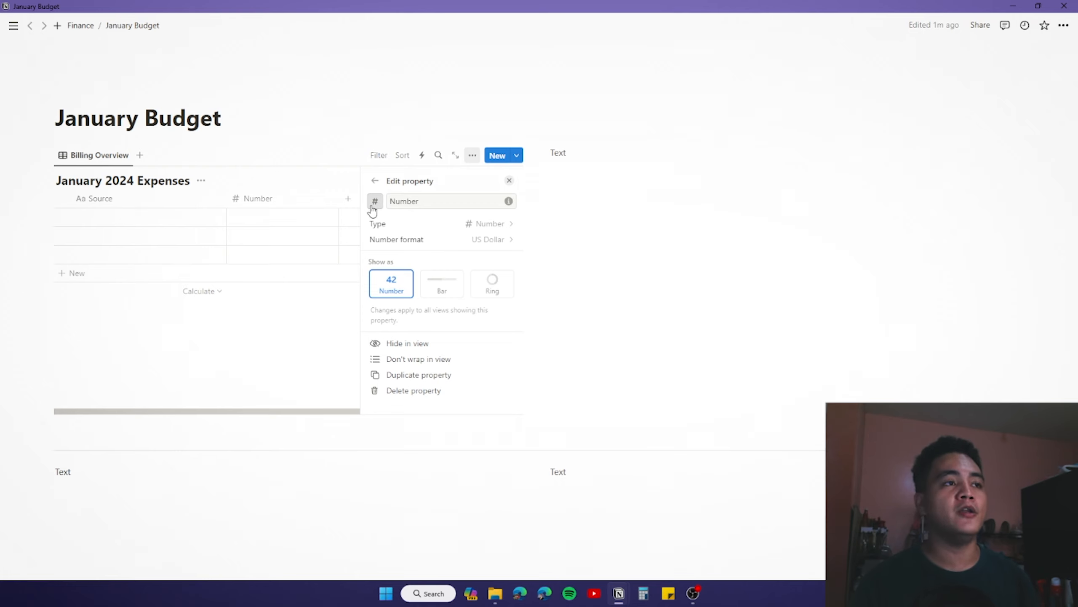
Step: Search the property icons for "money" and give the Number property the banknote icon
click(374, 202)
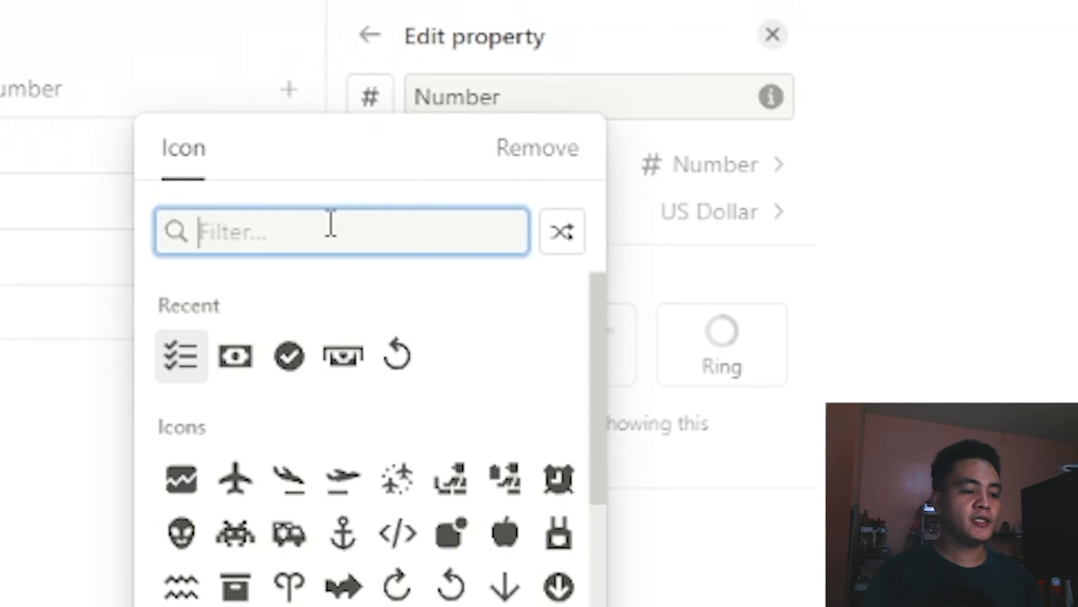
text(monet)
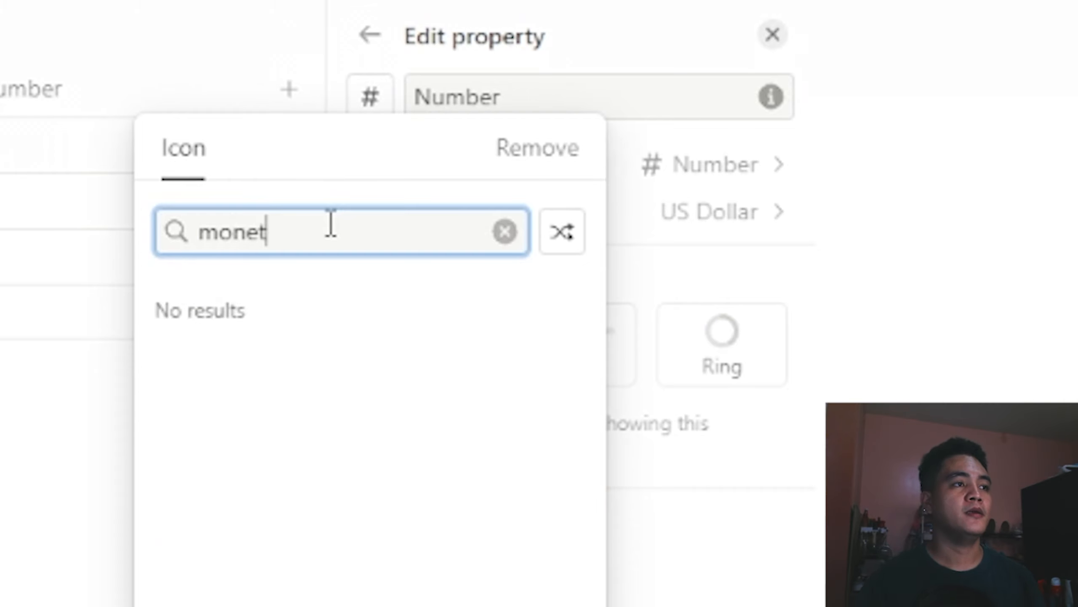
key(BackSpace)
text(y)
click(397, 309)
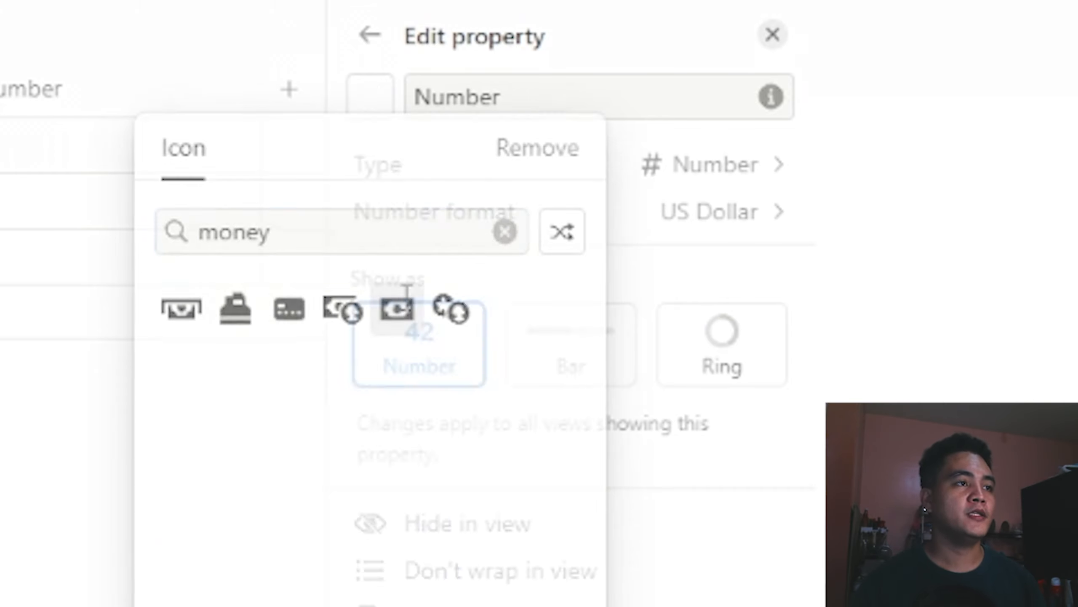
Step: Rename the Number property to "Monthly due"
drag(507, 96, 421, 97)
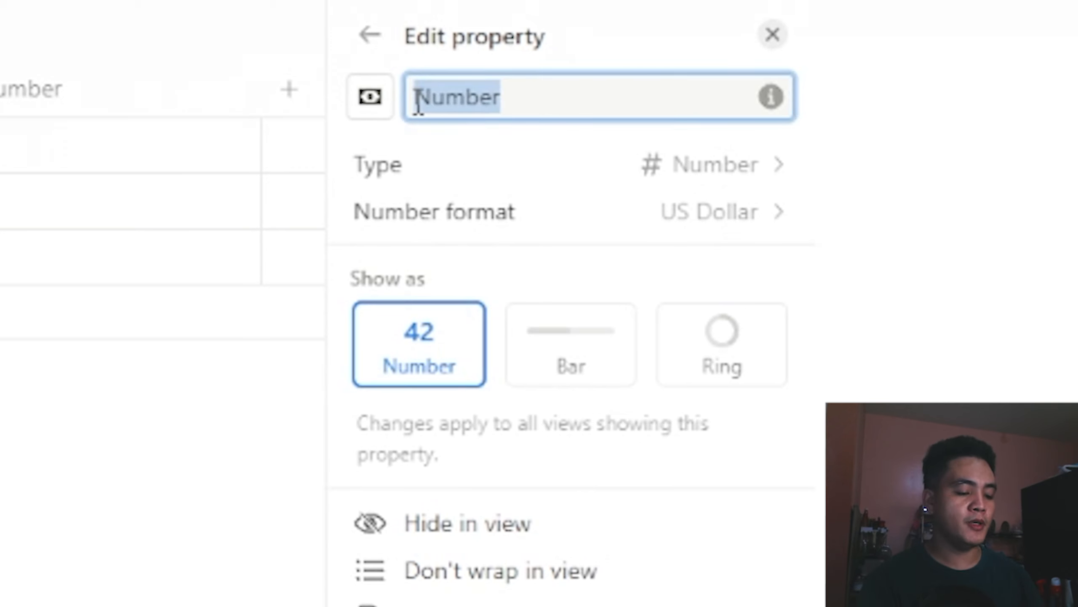
text(Montyh)
key(BackSpace)
key(BackSpace)
text(hly)
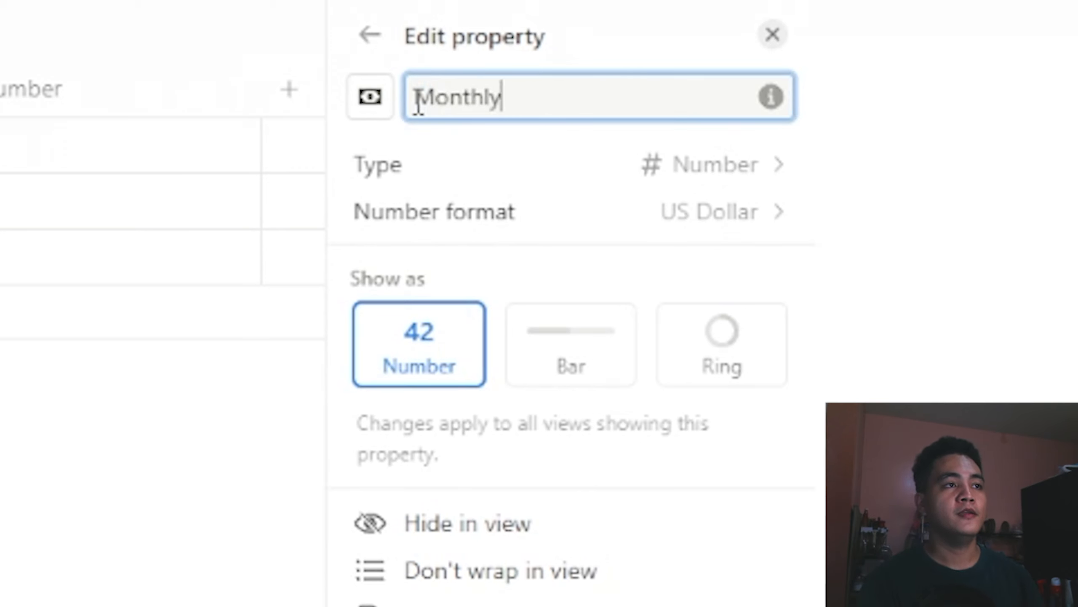
text( due)
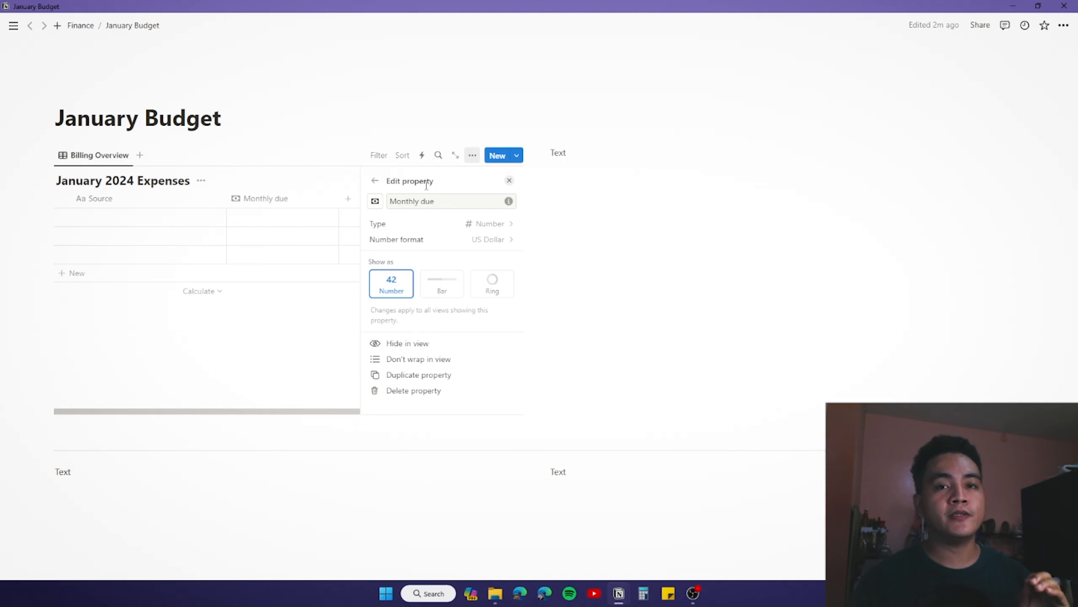
Step: Add a Date property named "Due Date" and set its date format to Relative
click(375, 181)
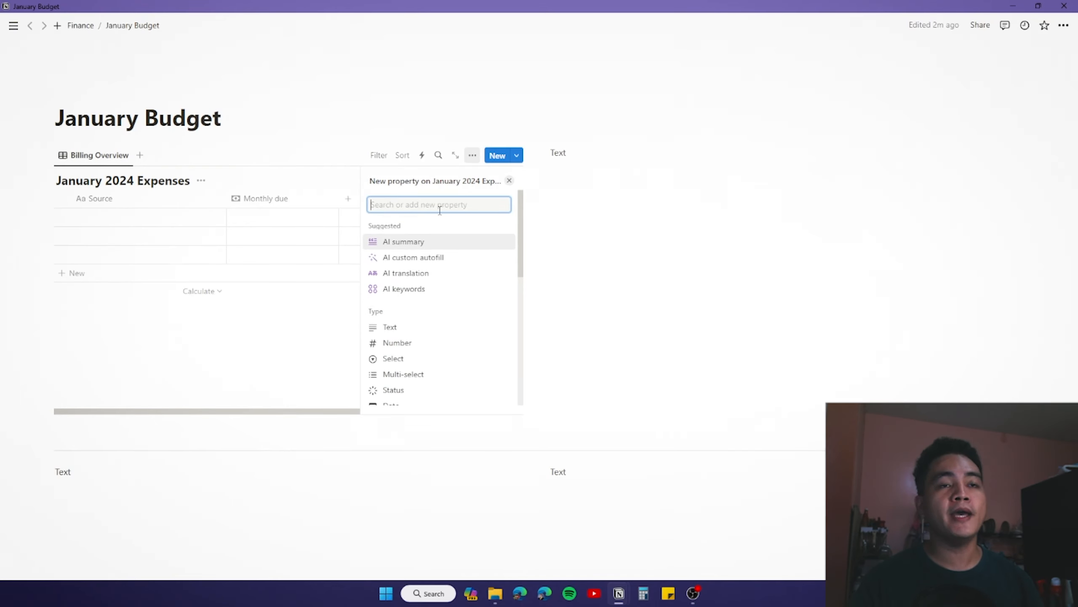
text(date)
click(411, 246)
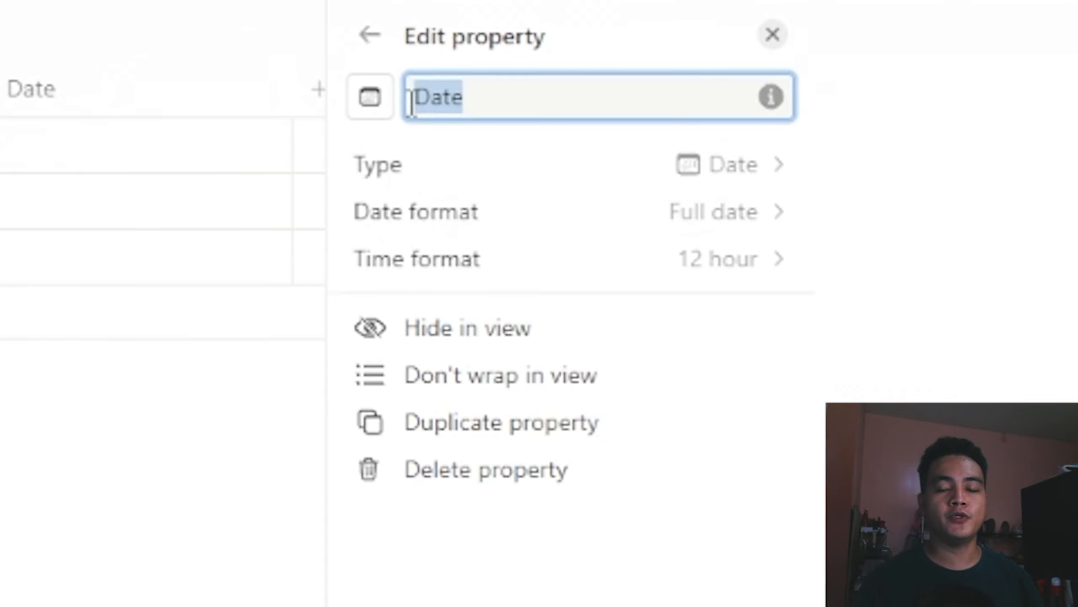
text(Due Date)
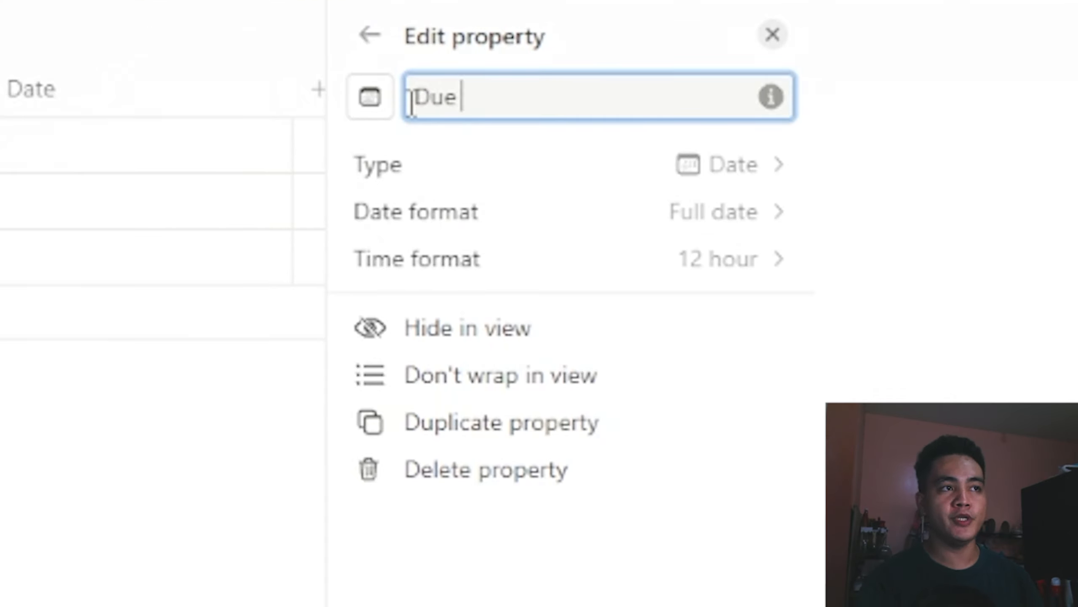
click(476, 233)
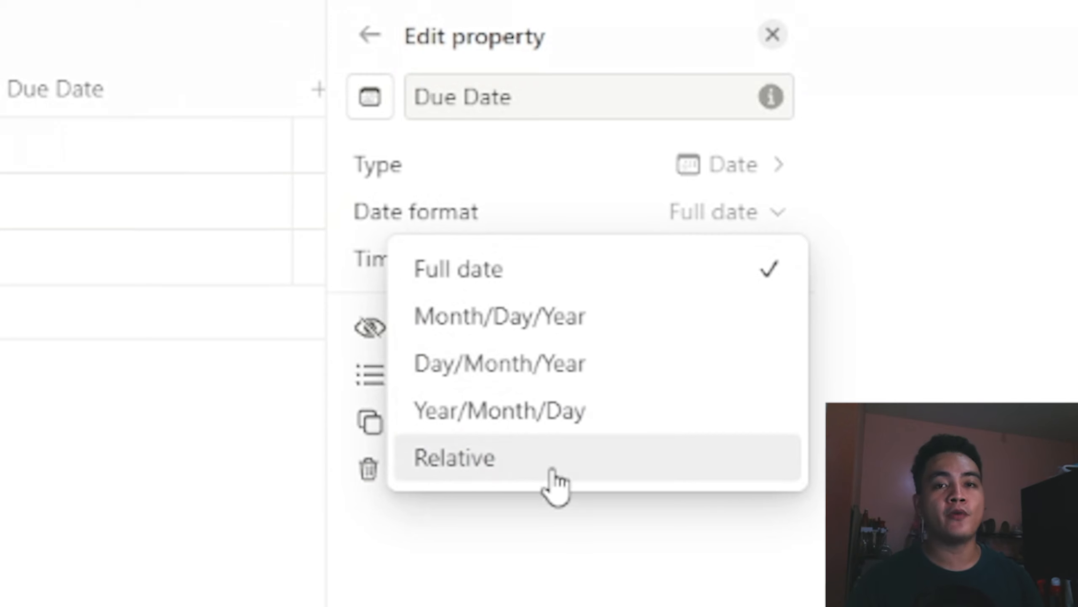
click(553, 473)
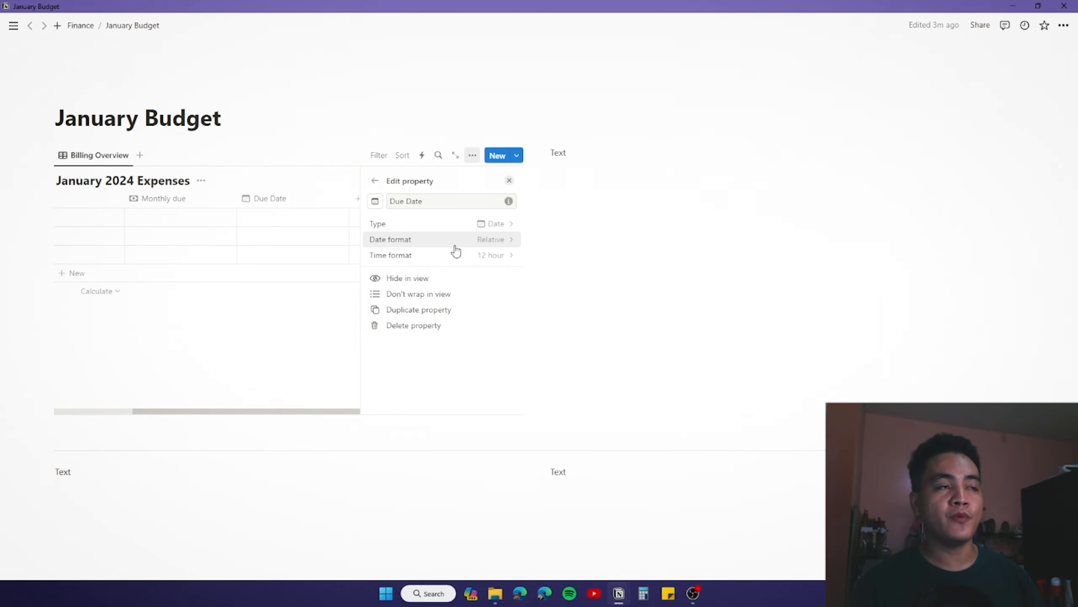
Step: Set the Due Date of the first row in the expenses table to February 7, 2024
click(306, 245)
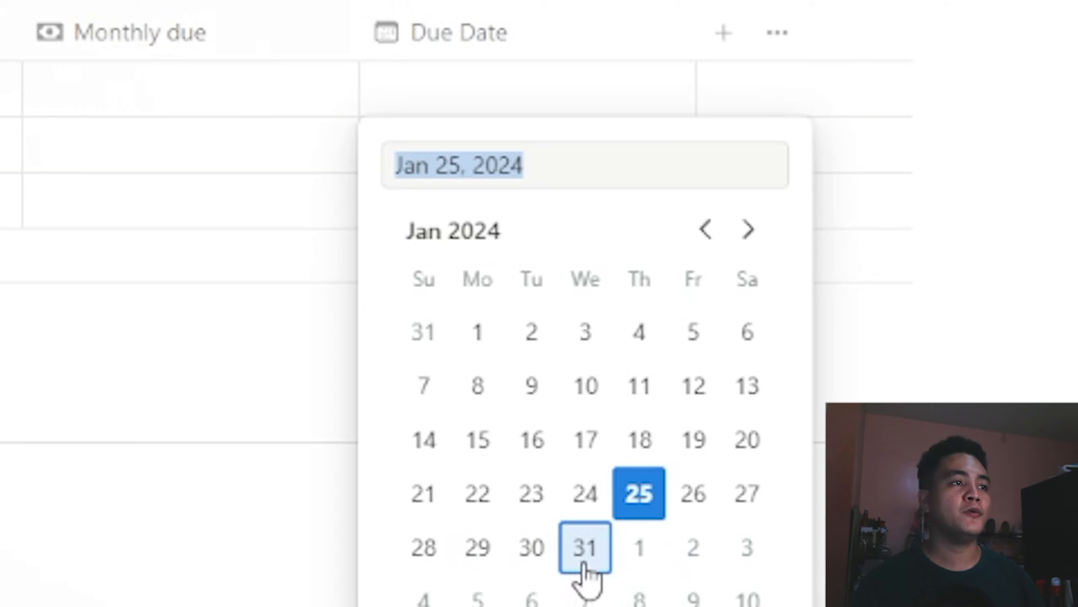
click(582, 553)
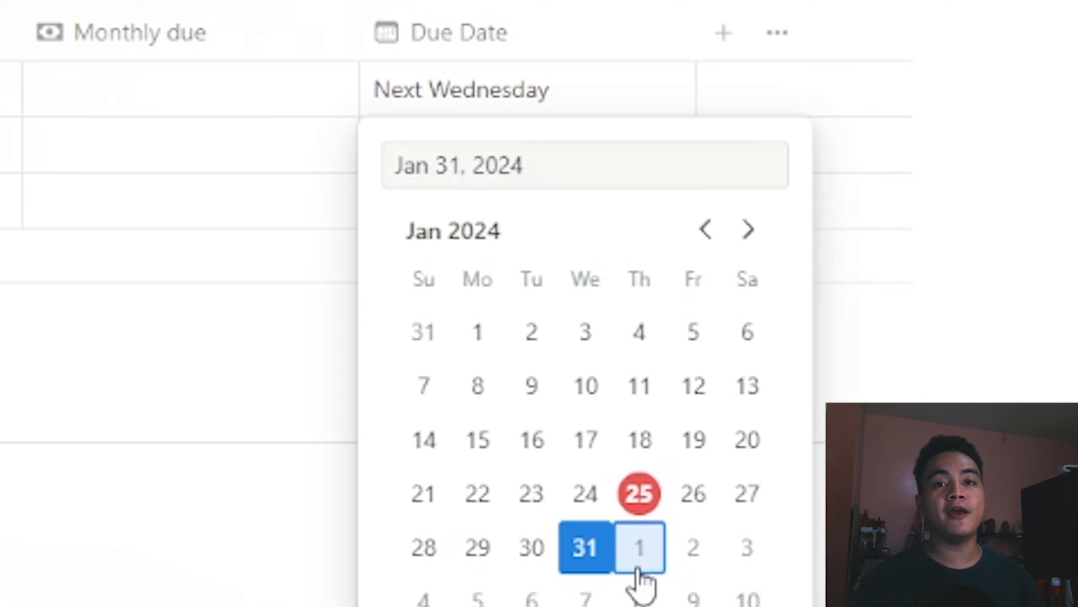
click(586, 599)
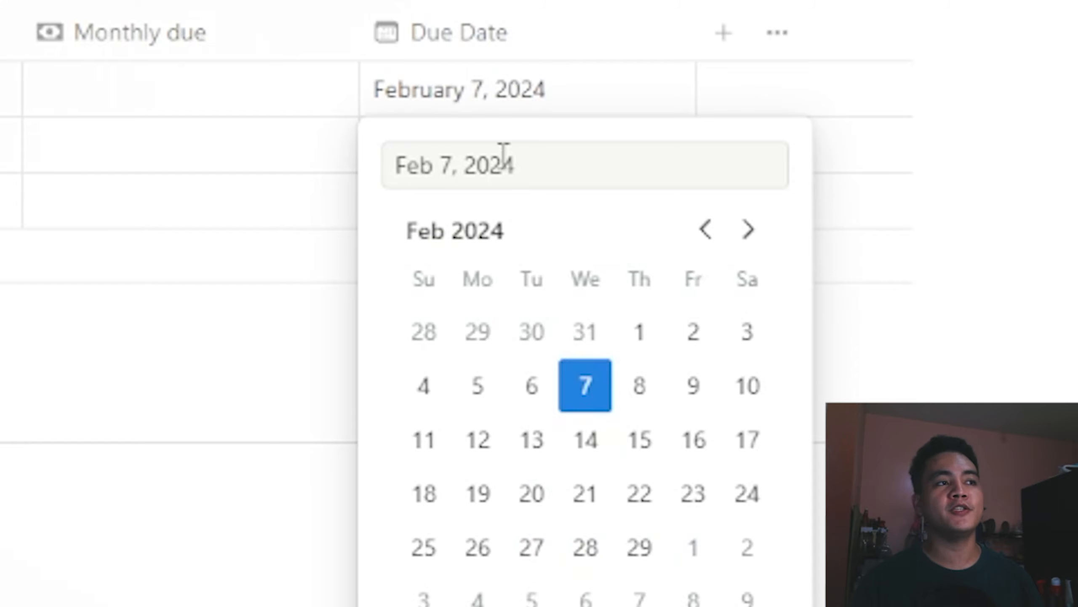
click(397, 101)
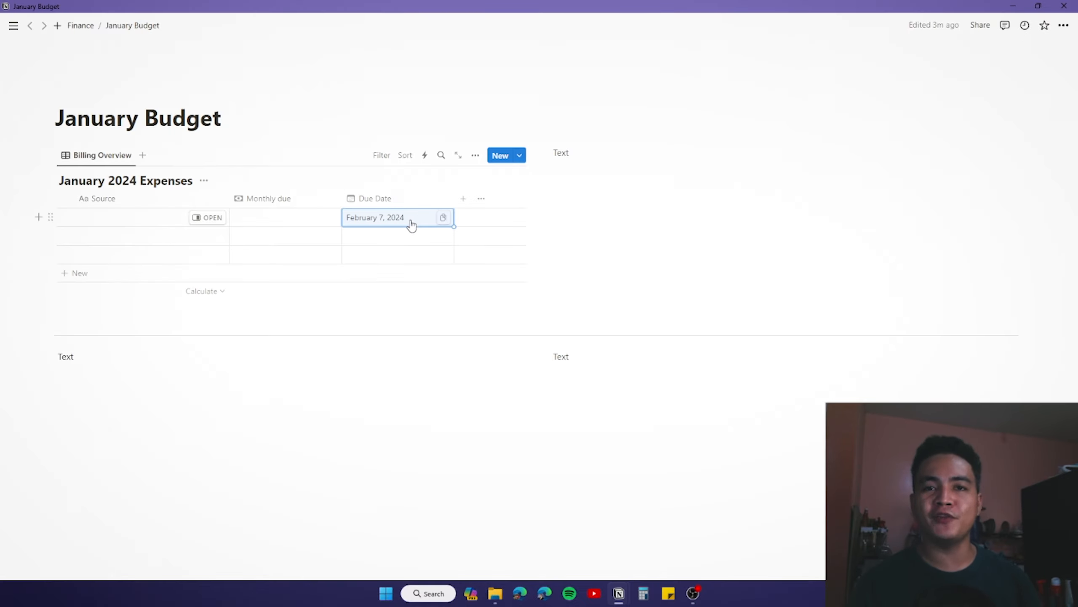
drag(453, 182, 466, 203)
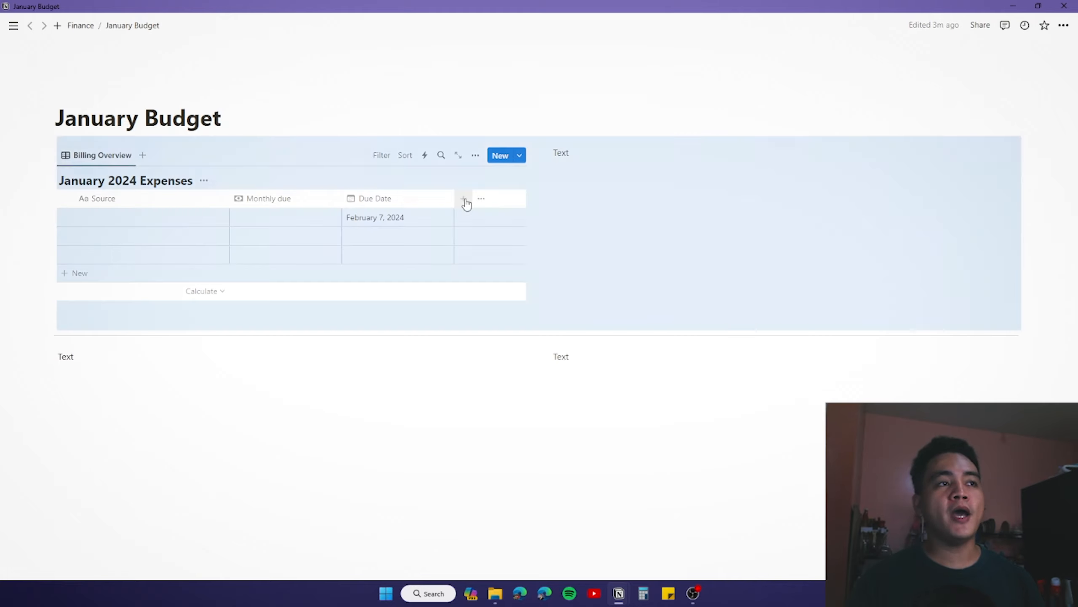
Step: Add a Select property named "Status" to the expenses database
click(465, 200)
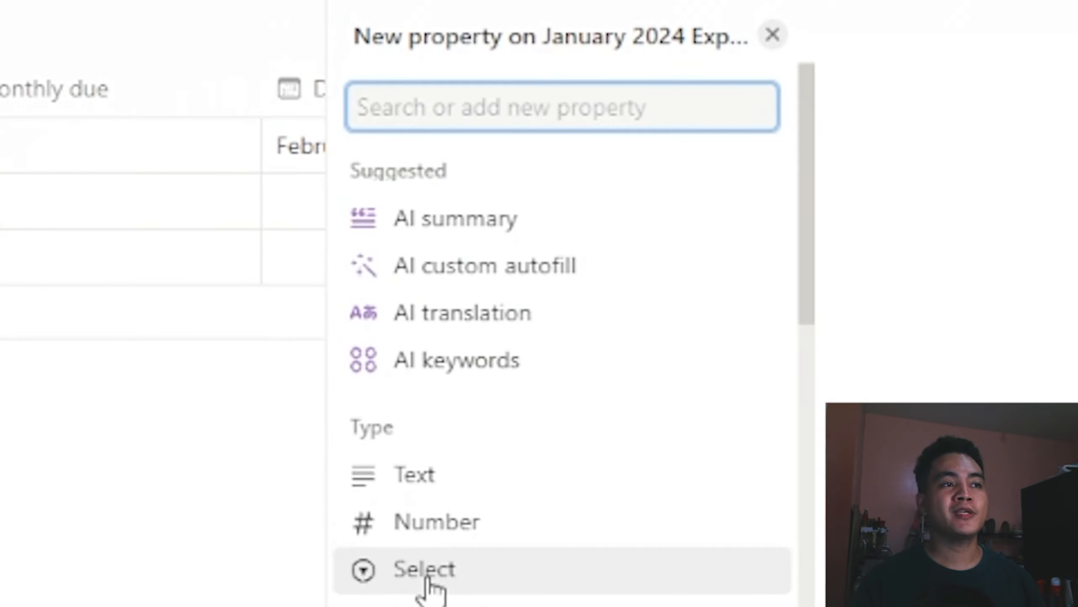
click(427, 580)
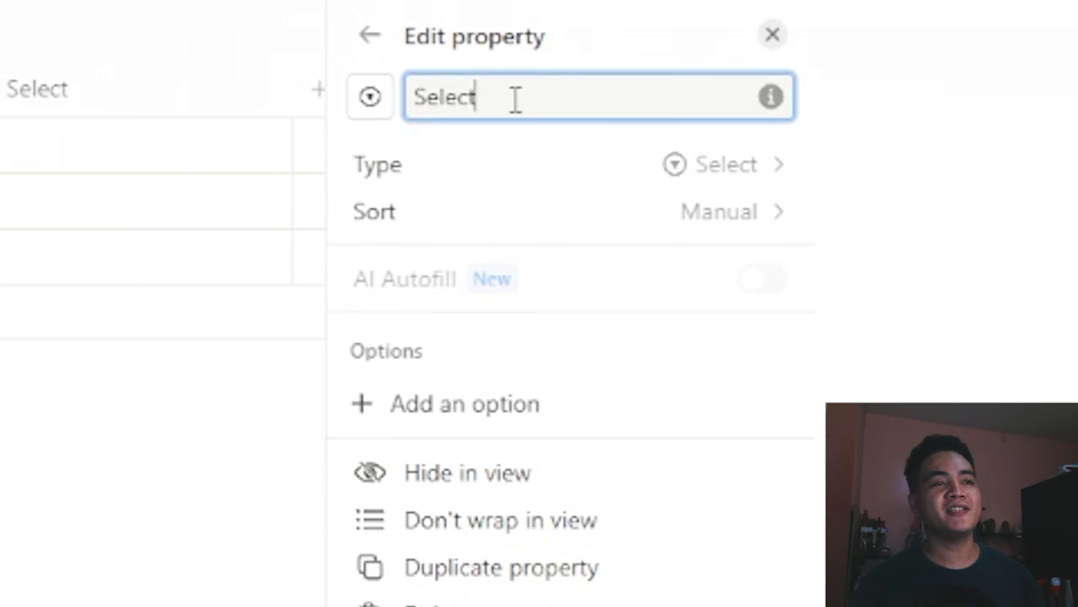
drag(513, 99, 408, 100)
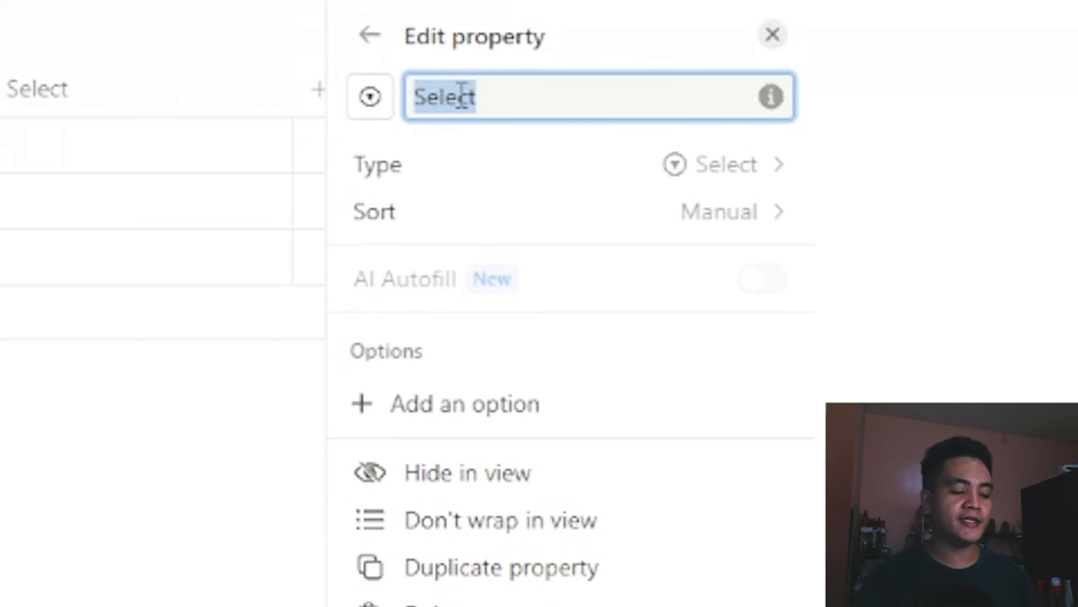
text(Status)
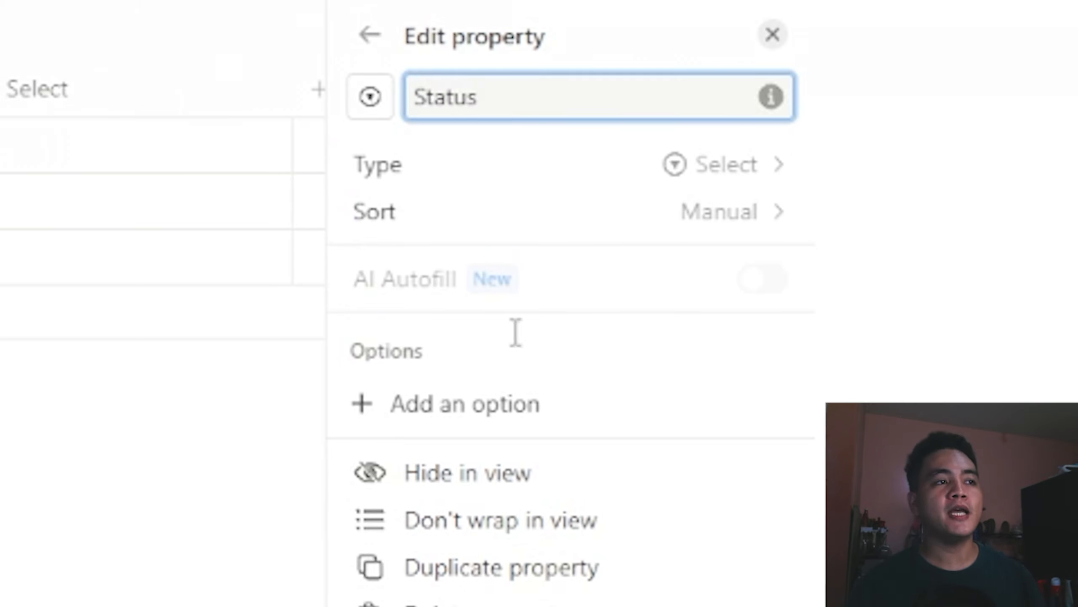
Step: Create the options "Paid", "Unpaid" and "Overdue" for the Status property
click(475, 419)
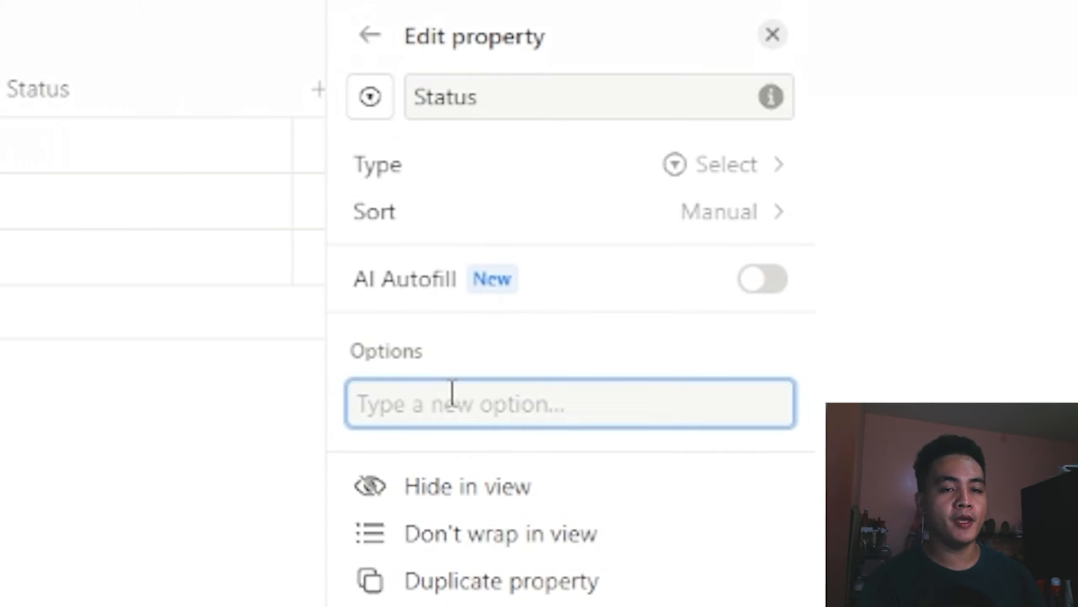
text(Paid)
key(Return)
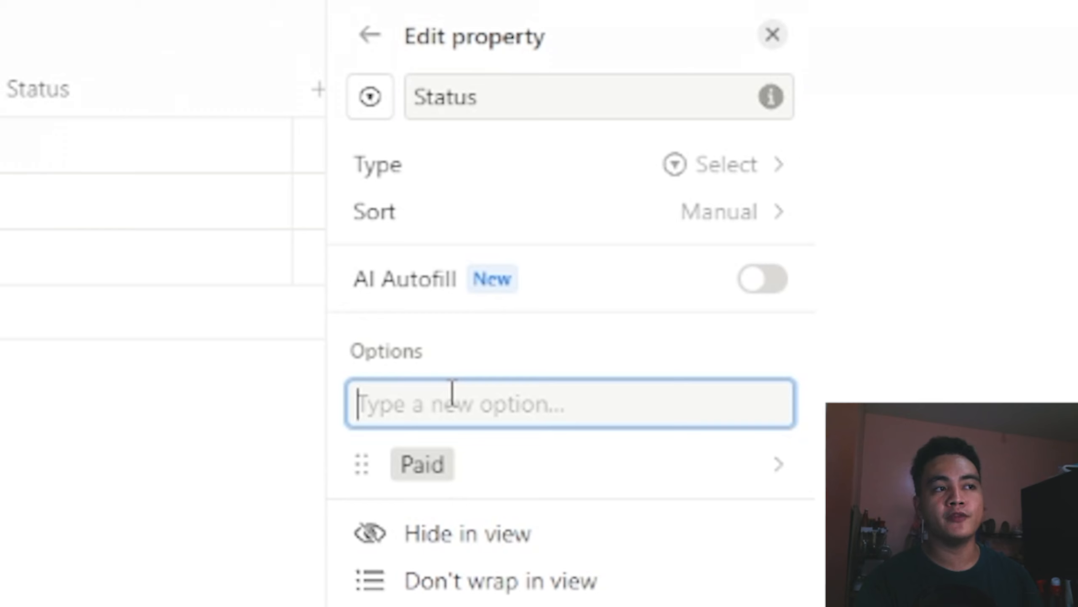
text(Unpaid)
key(Return)
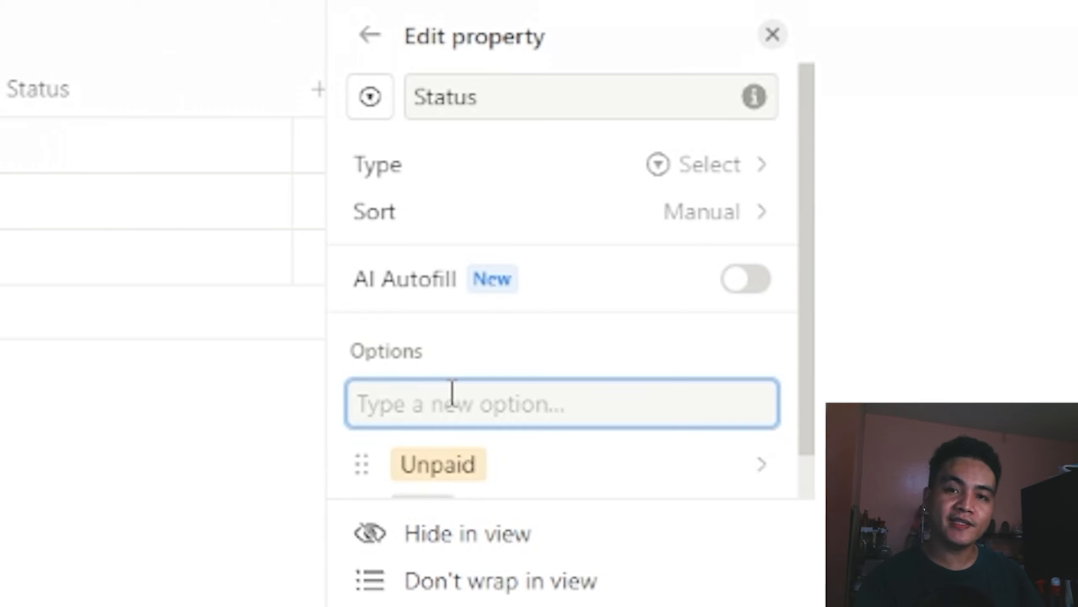
text(Overdue)
key(Return)
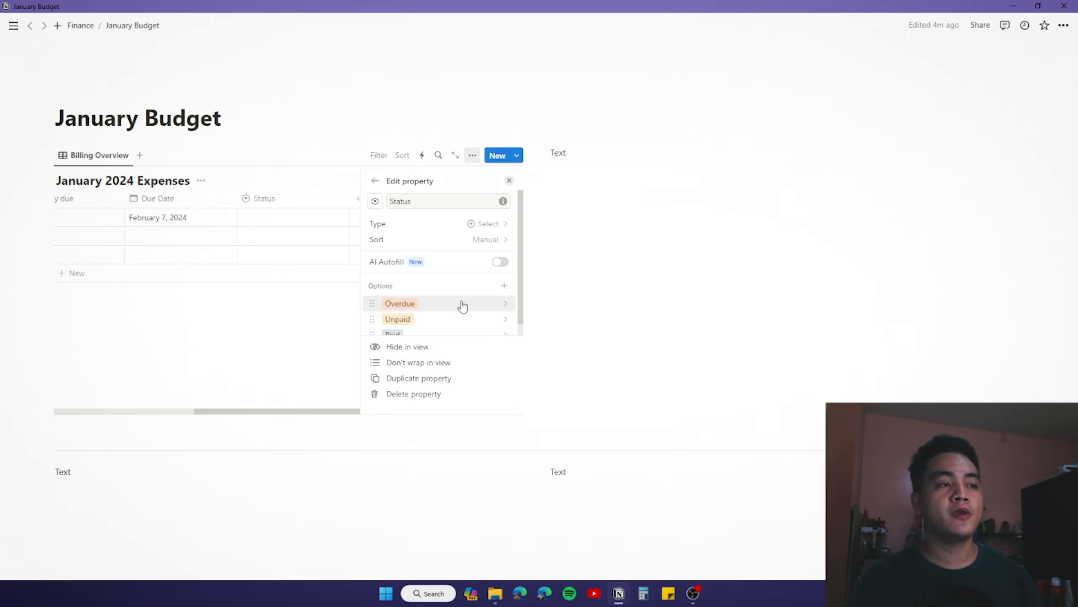
Step: Colour-code the Status options with red for Overdue, green for Paid and gray for Unpaid
click(437, 303)
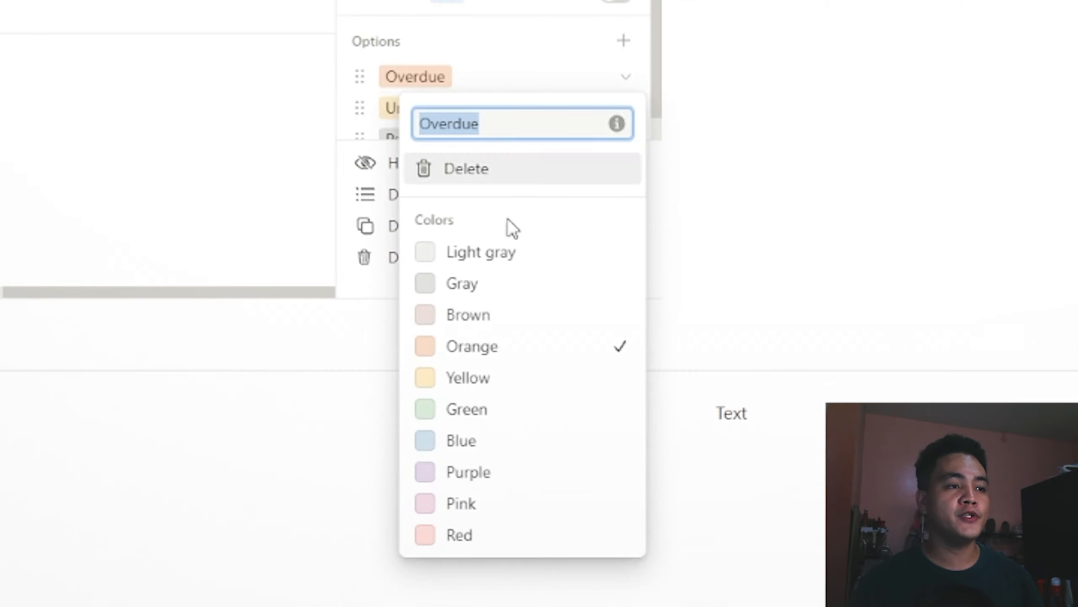
click(468, 548)
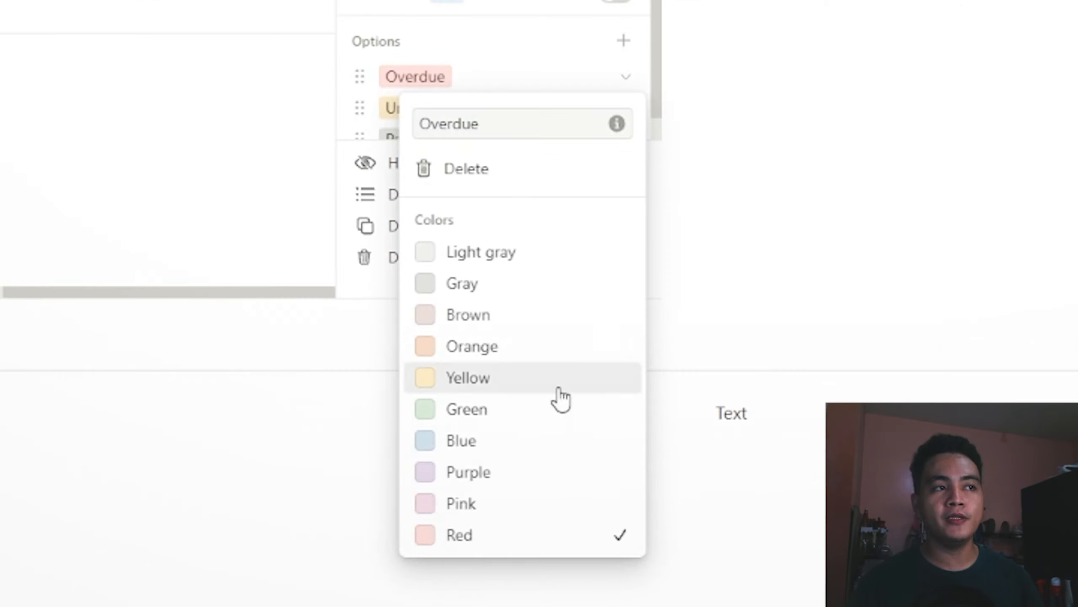
key(Escape)
click(420, 123)
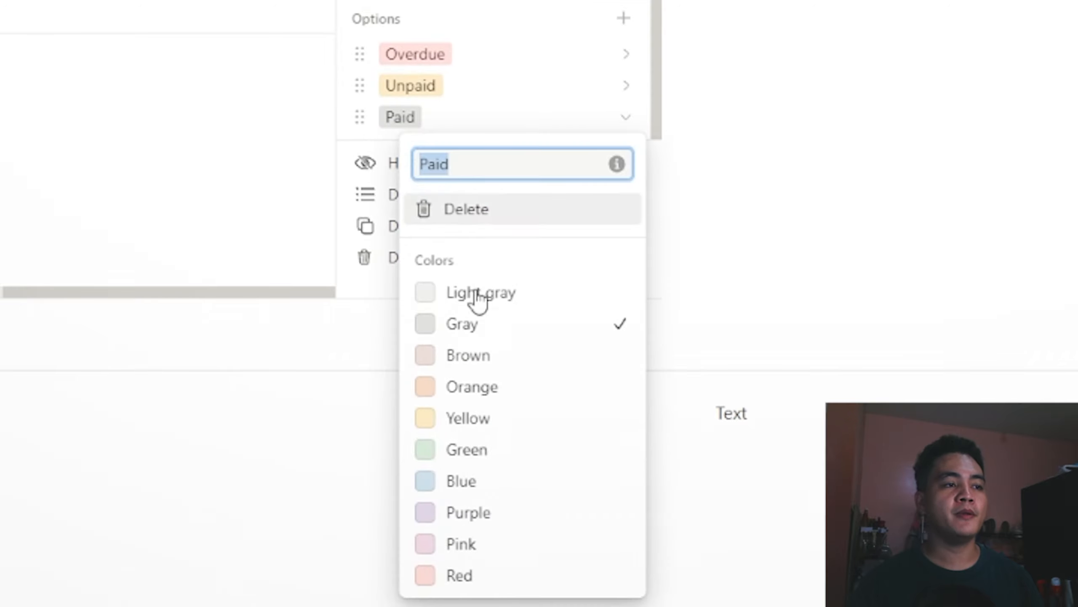
click(477, 461)
click(428, 89)
click(432, 94)
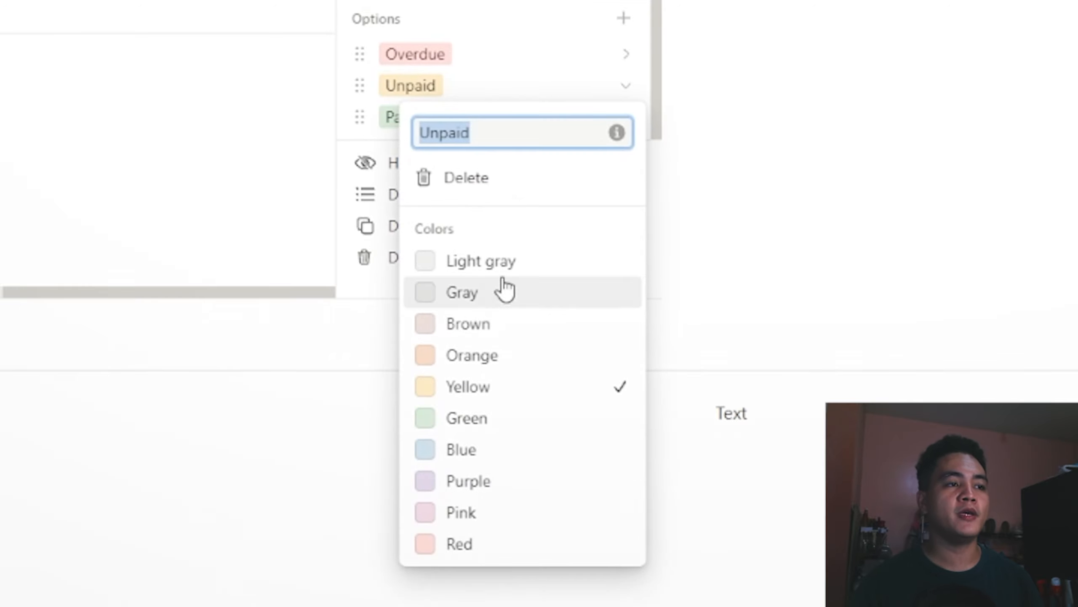
click(484, 294)
key(Escape)
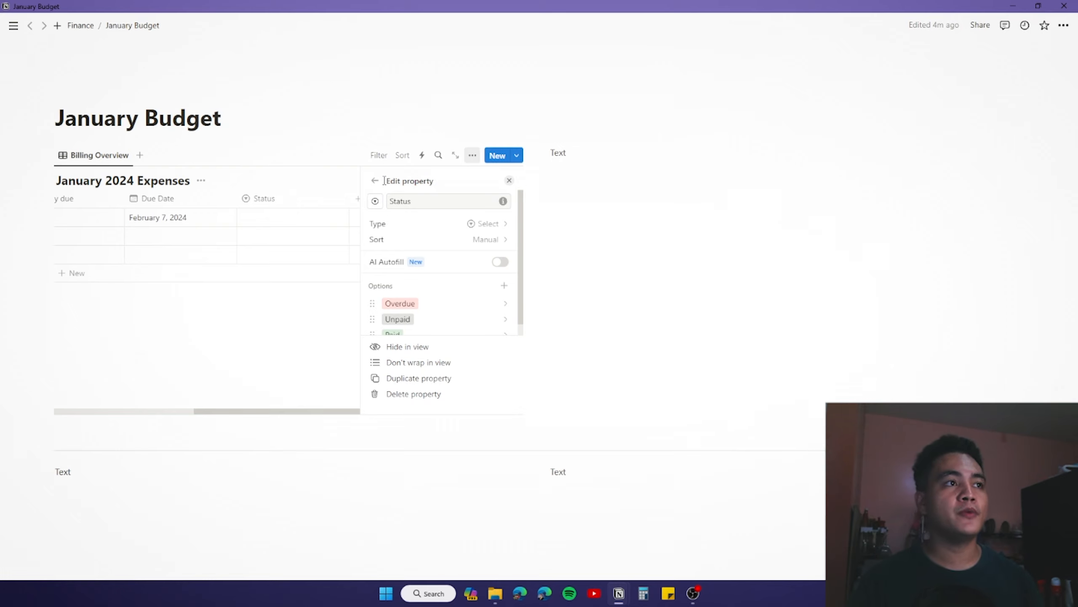
Step: Add a Select property named "Mode of Payment" to the expenses database
click(375, 181)
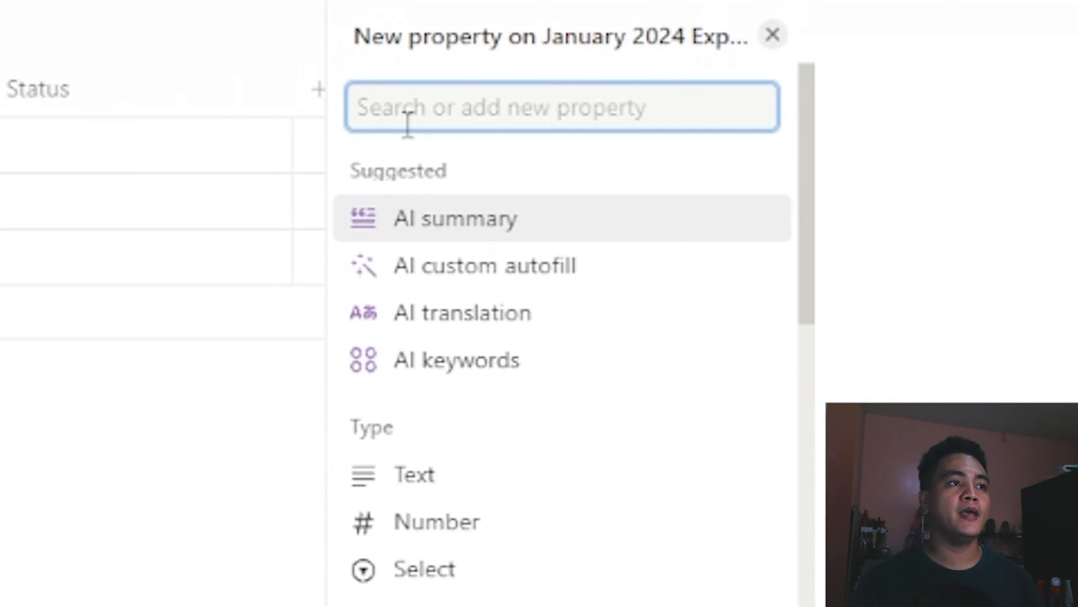
click(482, 588)
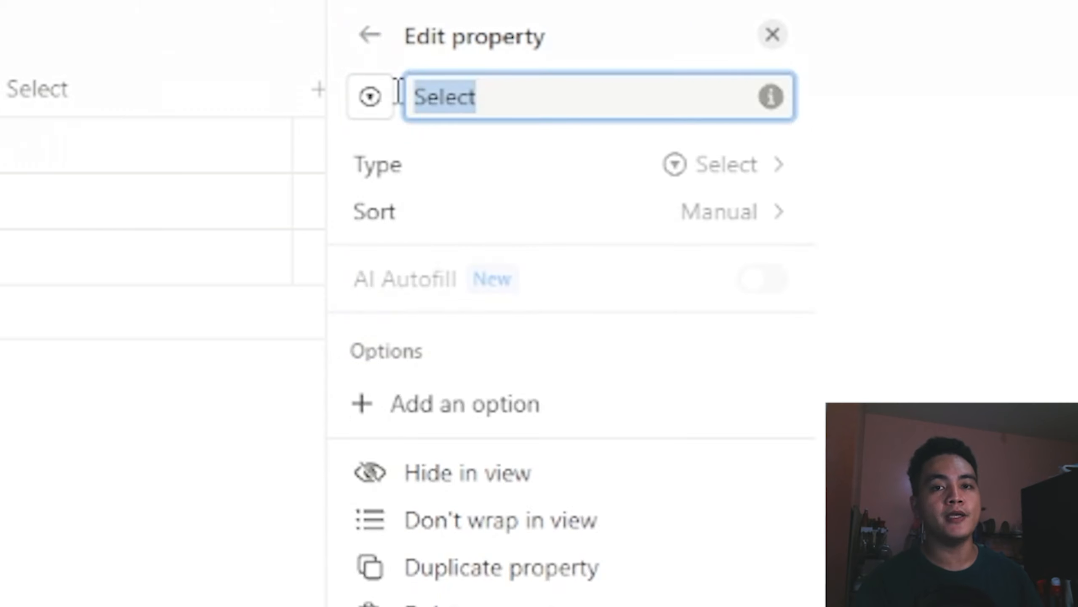
text(Mode of Payment)
key(Return)
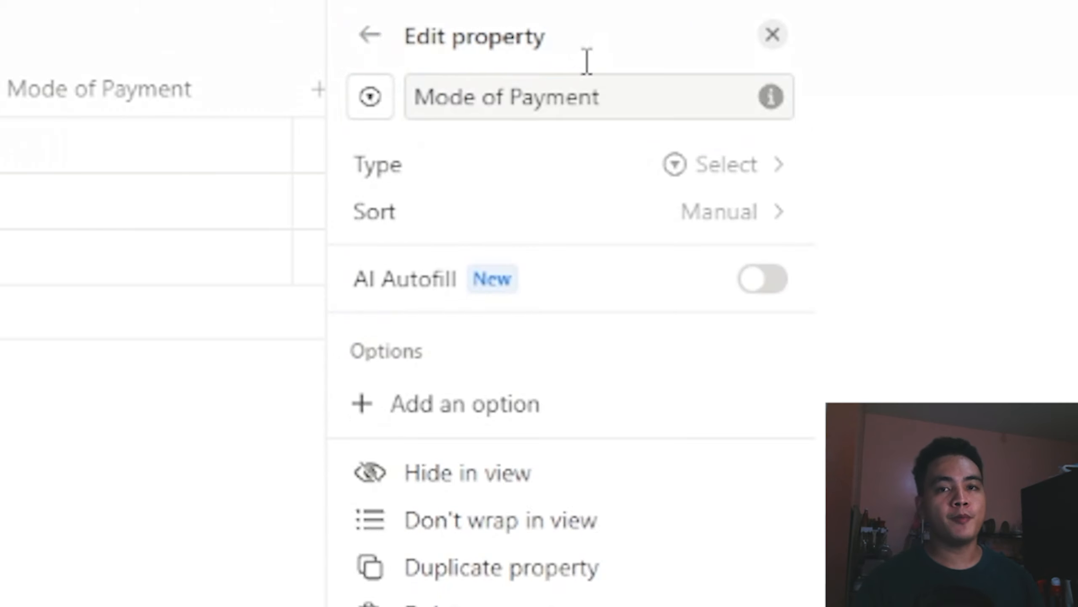
Step: Create the options "Debit", "Credit", "Bank 1", "Venmo" and "Paypal" for the Mode of Payment property
click(500, 425)
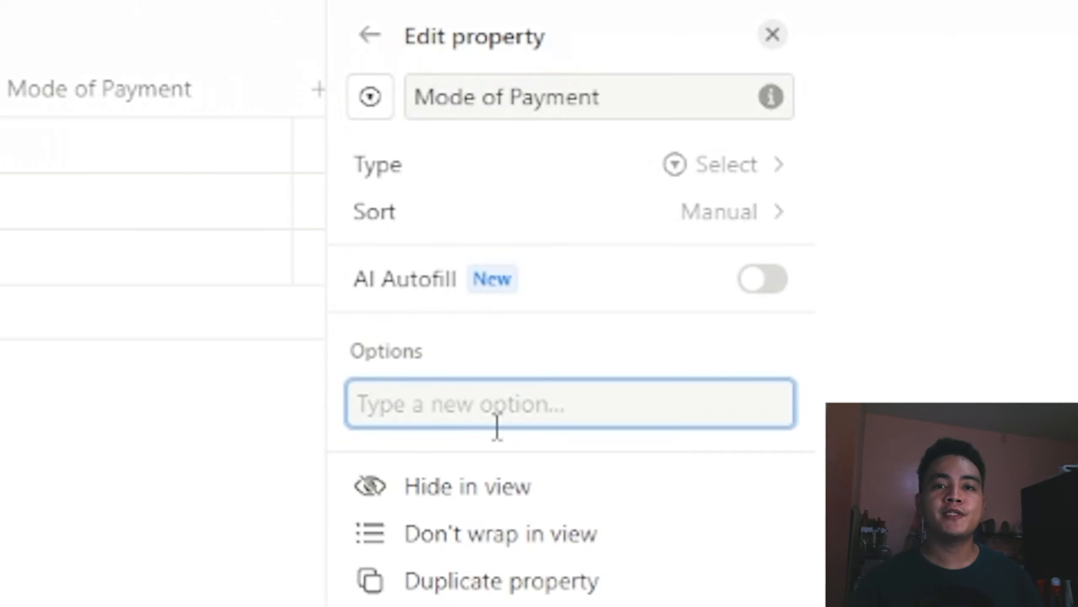
text(Debit)
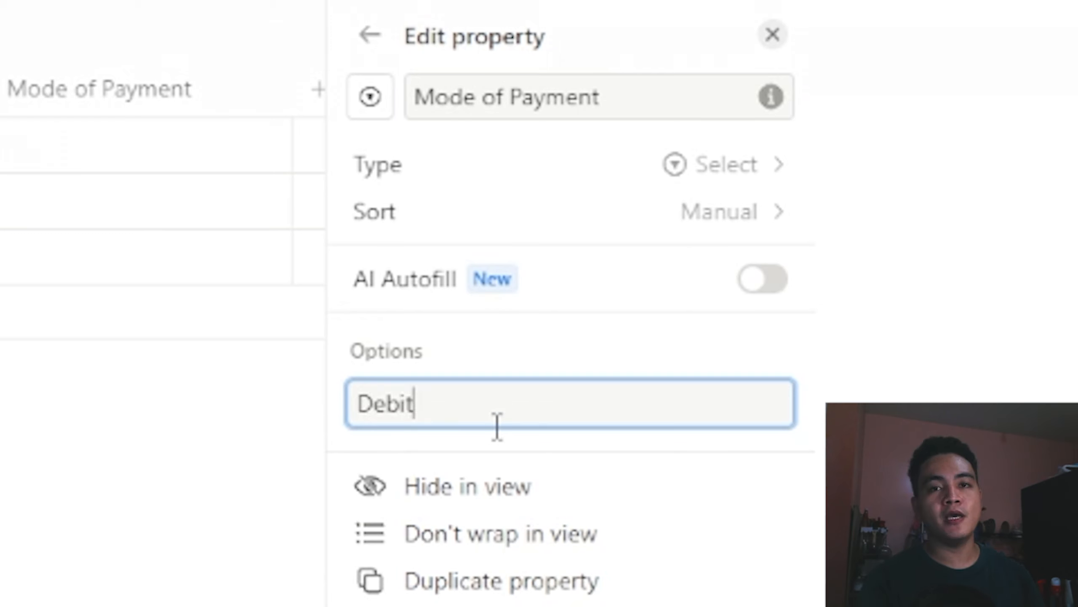
key(Return)
text(Credit)
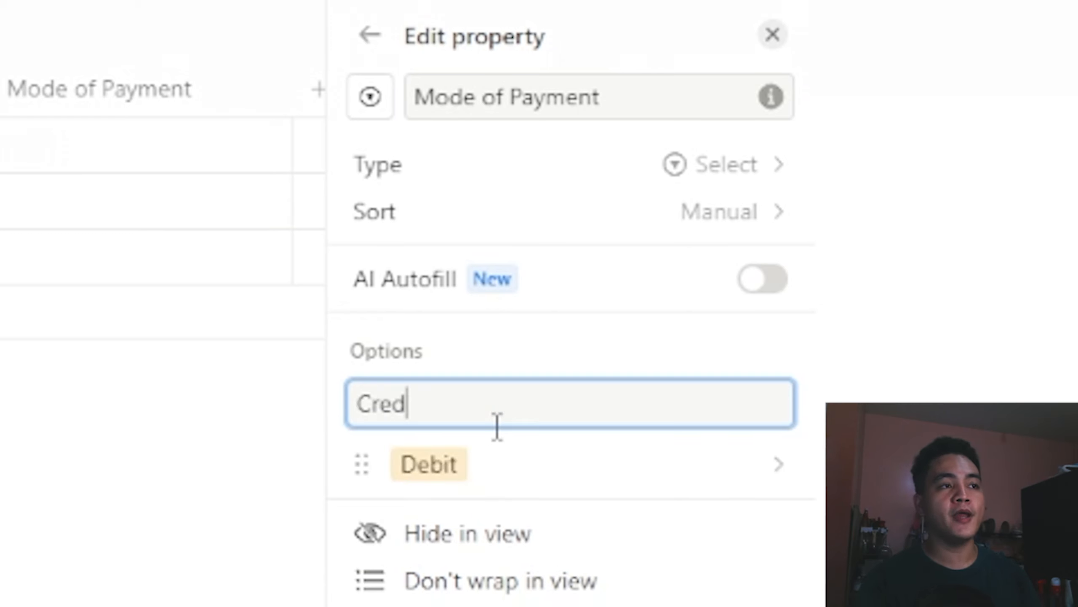
key(Return)
text(Bank 1)
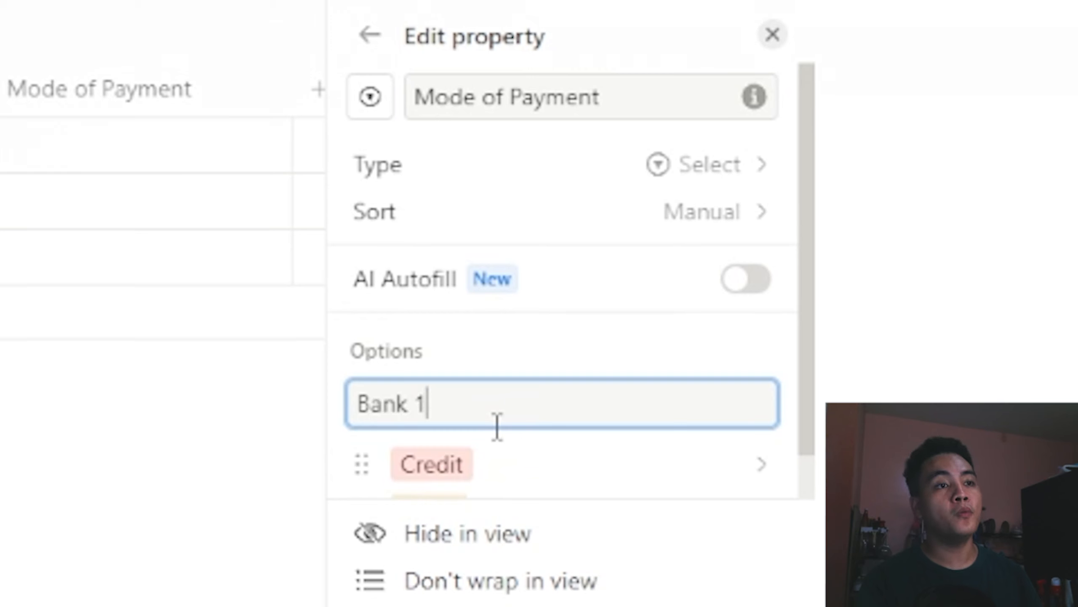
key(Return)
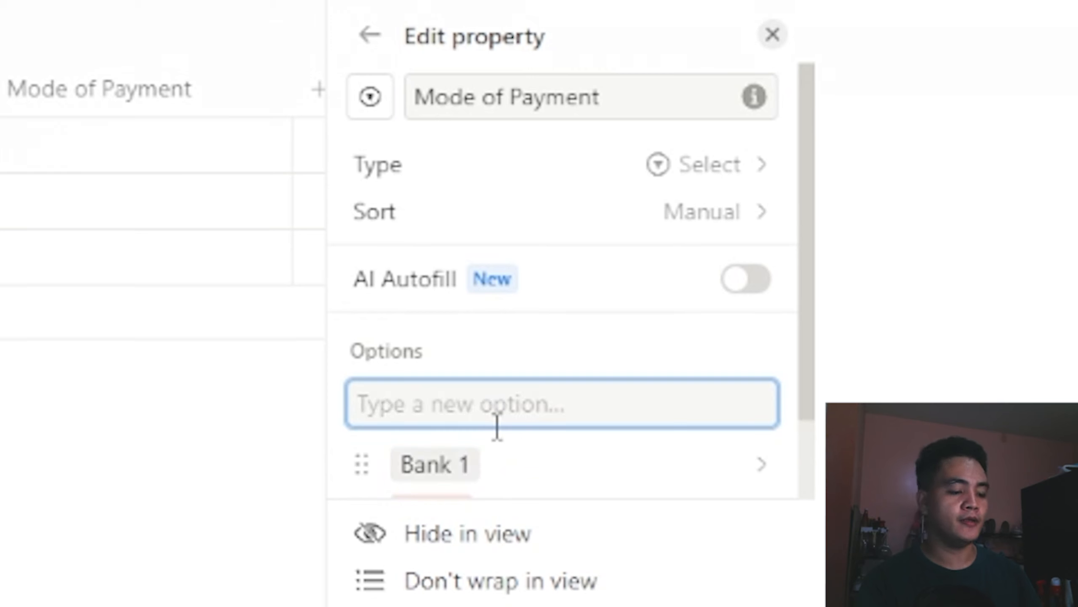
text(Venmo)
key(Return)
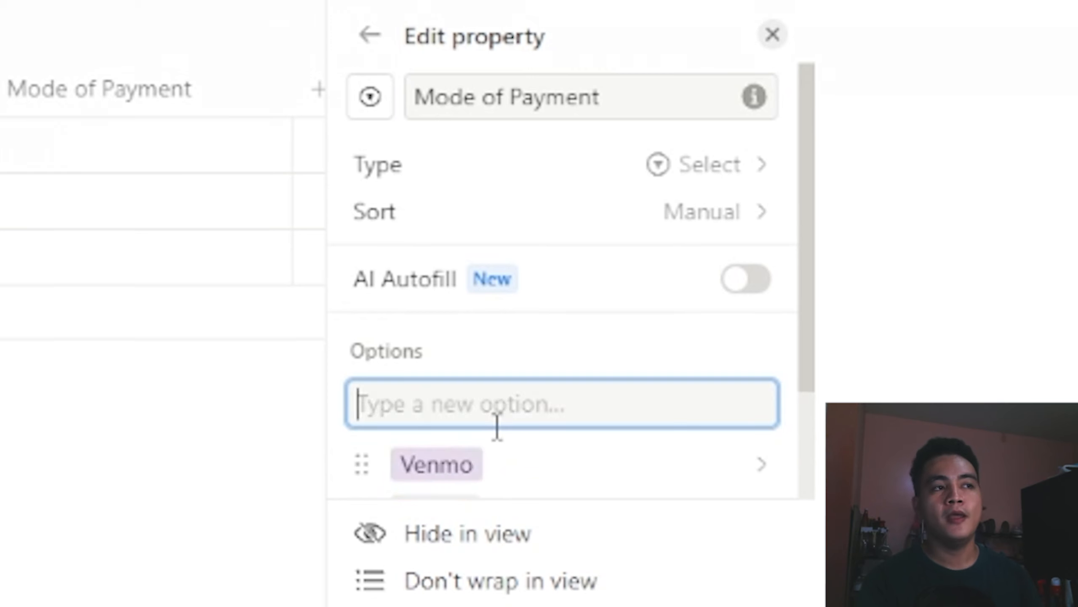
text(Paypal)
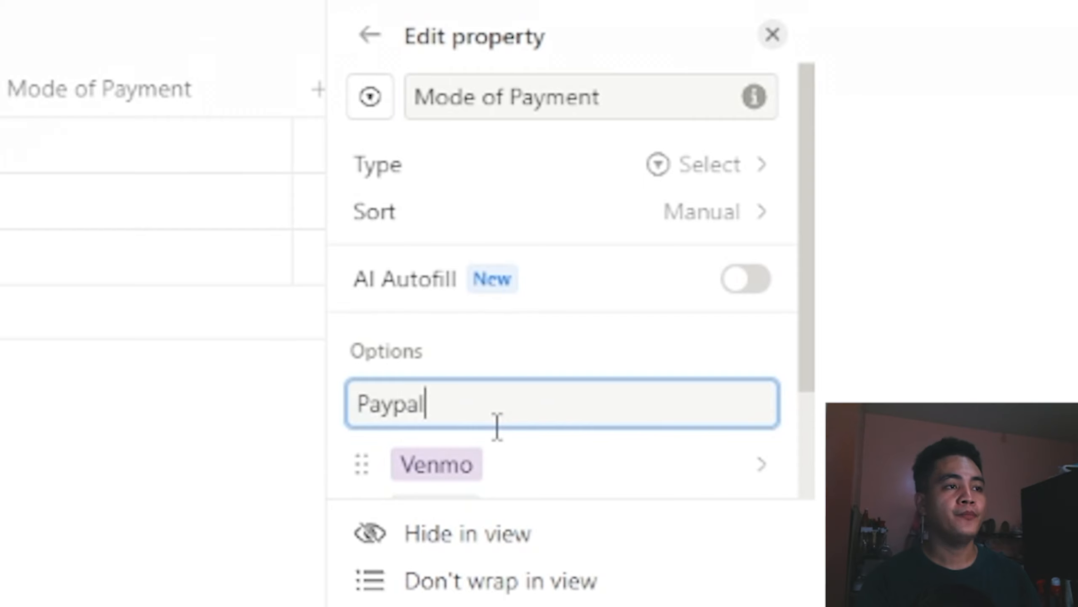
key(Return)
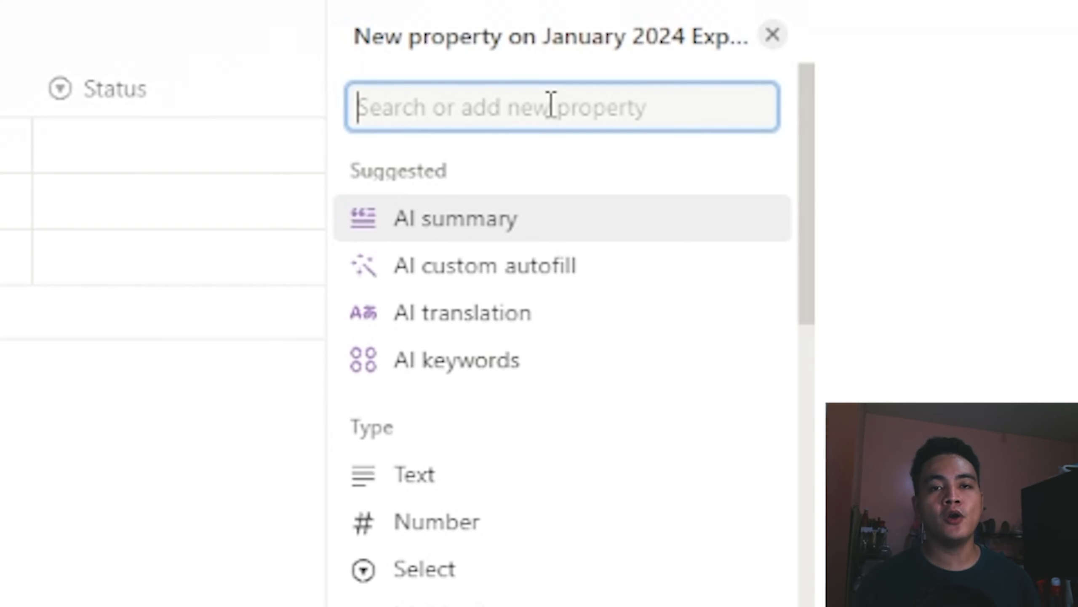
Step: Add a Select property named "Type" to the expenses database
click(425, 569)
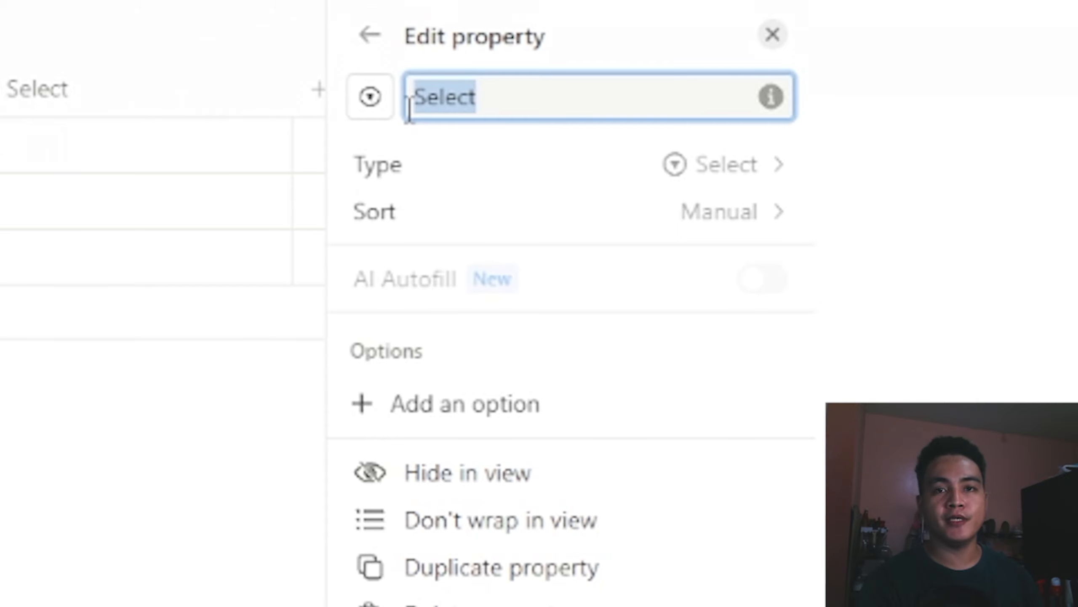
text(Type)
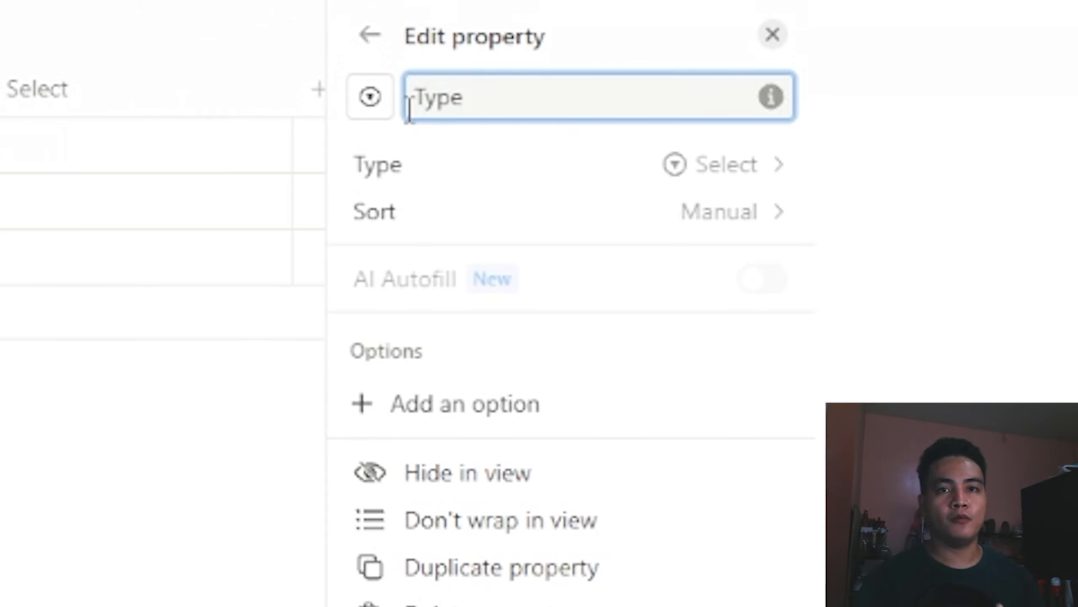
Step: Create the options "Investments", "grocery", "Bill", "Rent" and "Subscription" for the Type property, and close the property settings
click(554, 409)
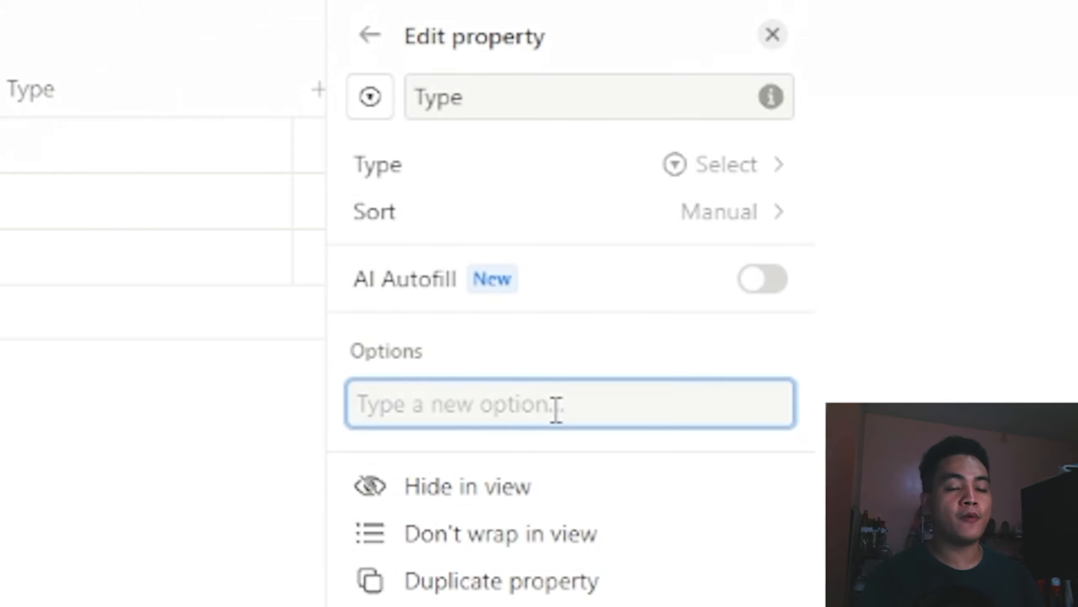
text(Investments)
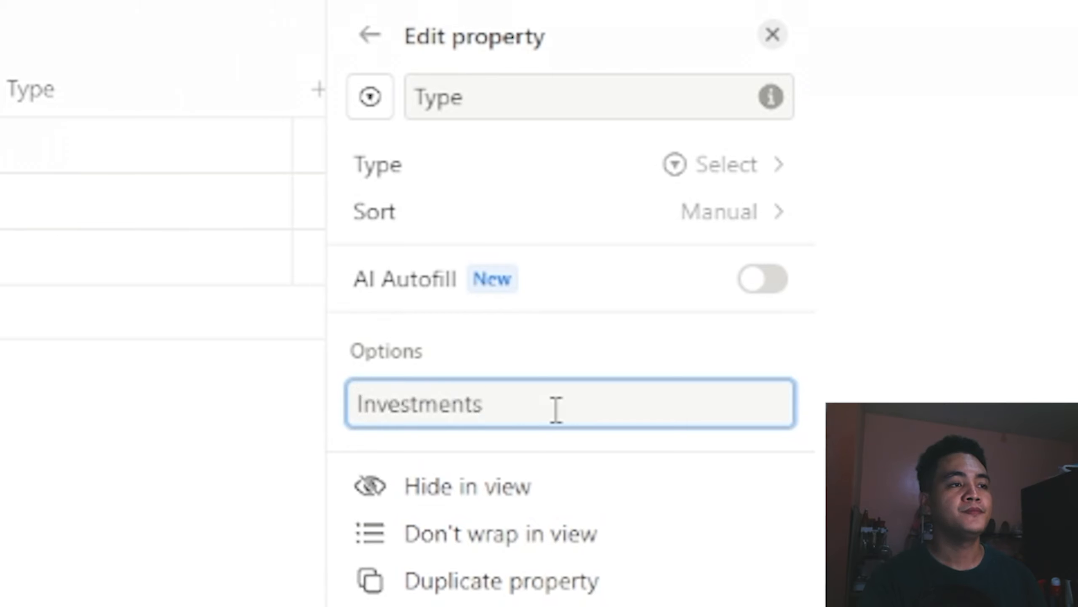
key(Return)
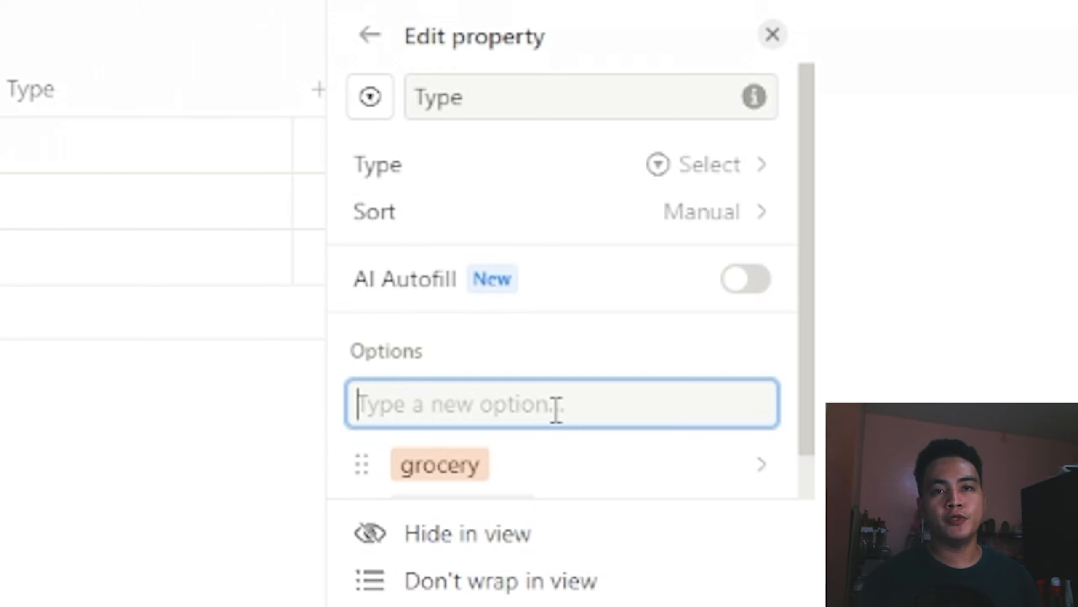
text(Bill)
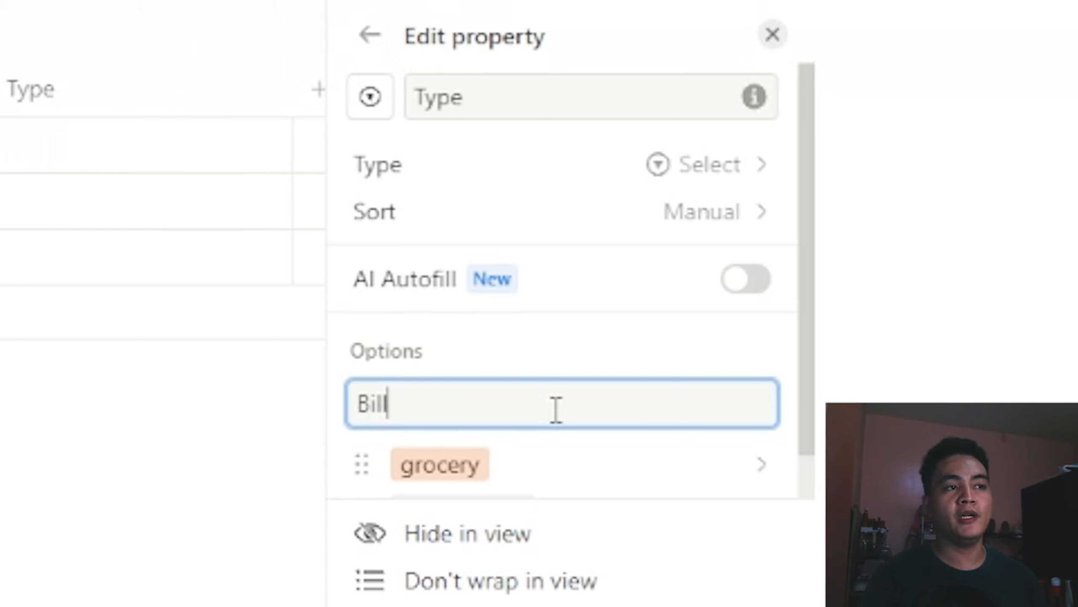
key(Return)
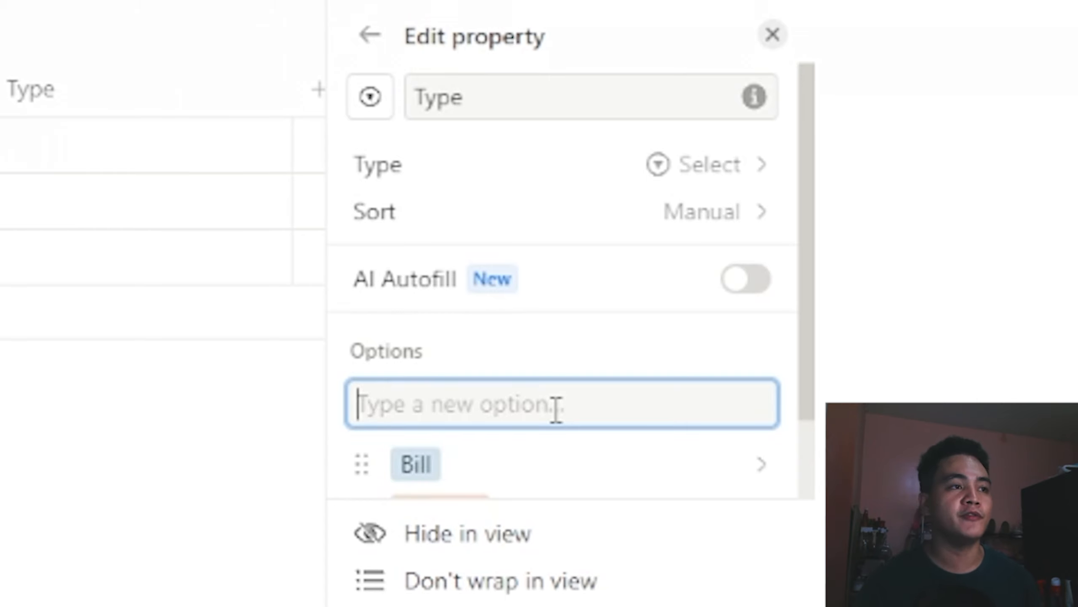
text(M)
key(BackSpace)
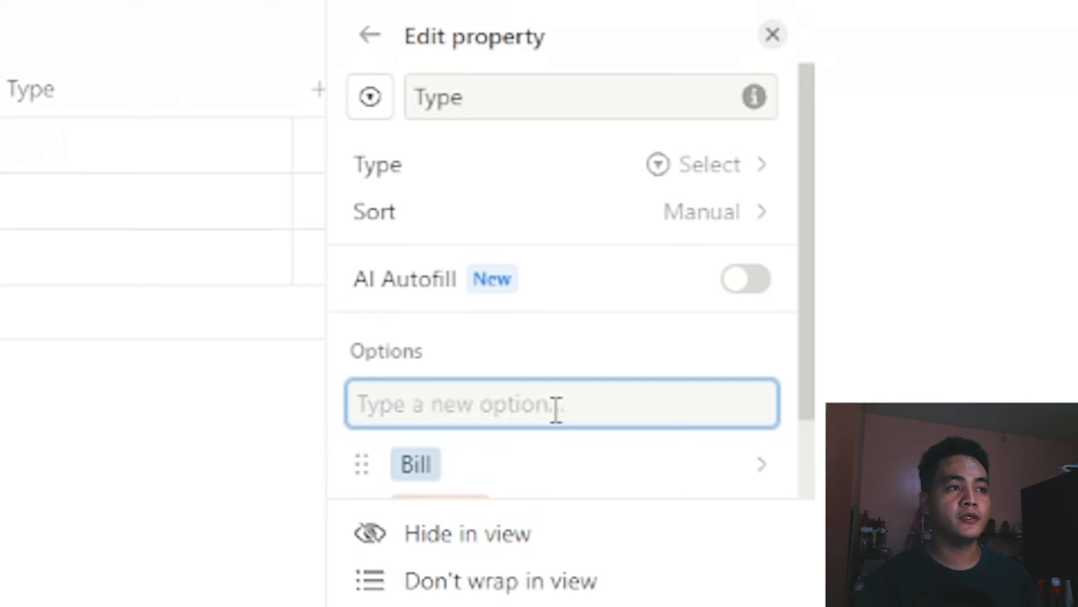
text(Rent)
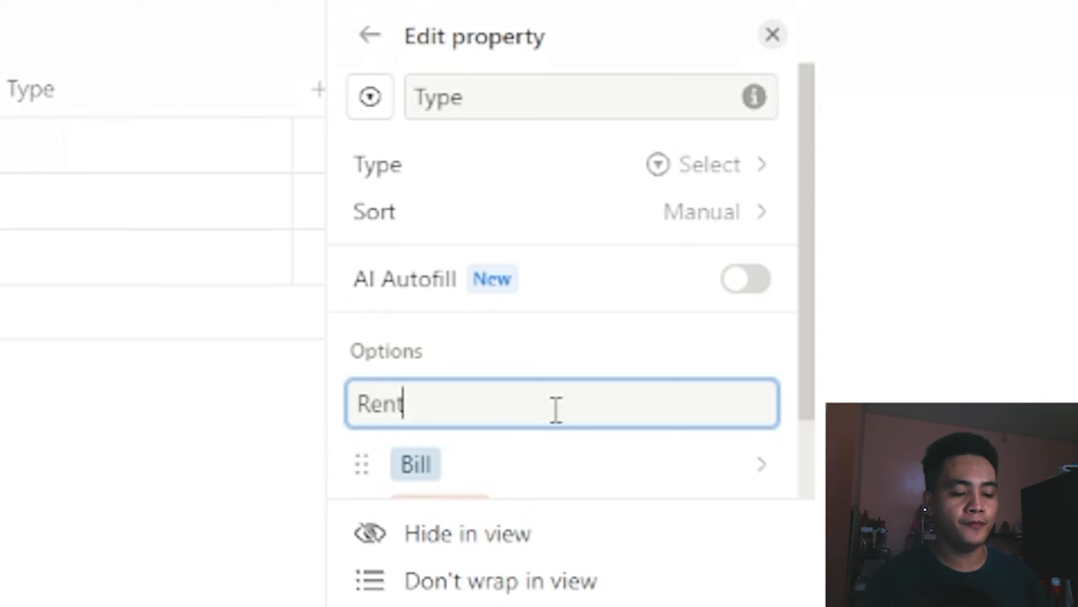
key(Return)
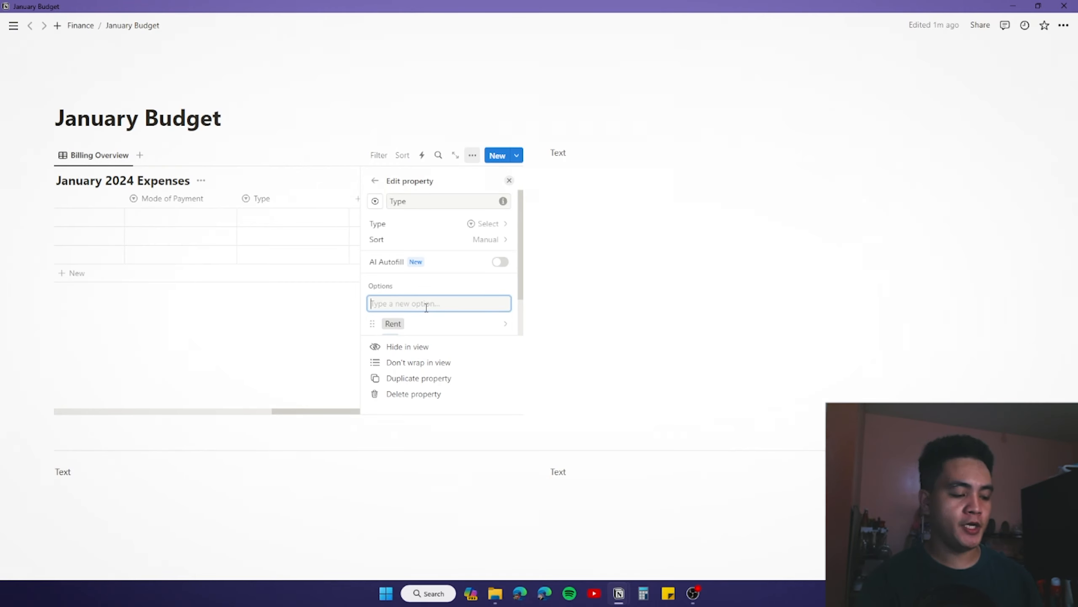
text(Suvbs)
key(BackSpace)
key(BackSpace)
text(bscription)
key(Return)
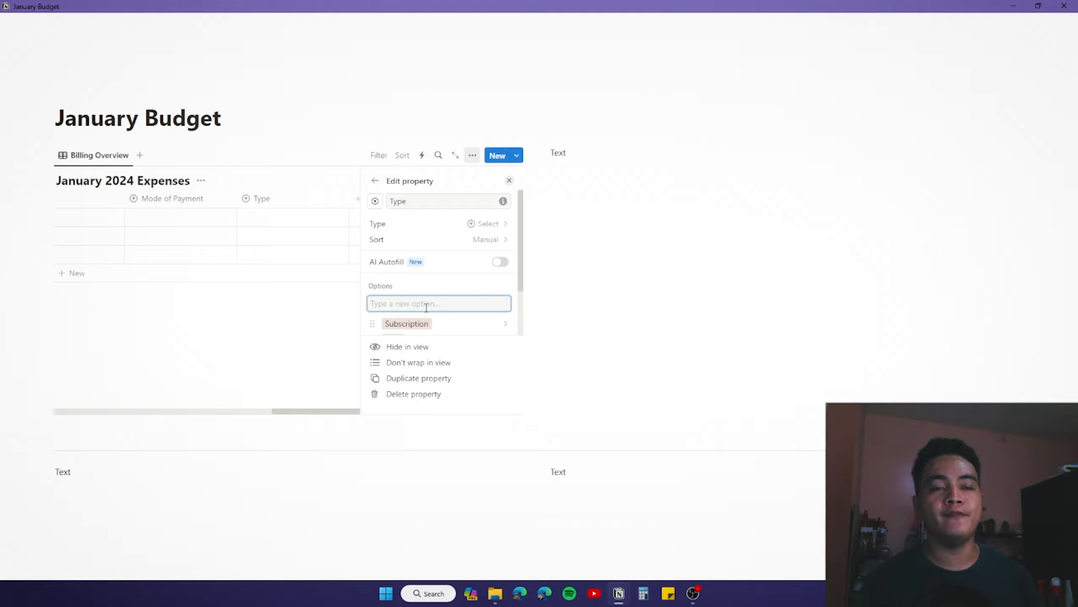
click(509, 180)
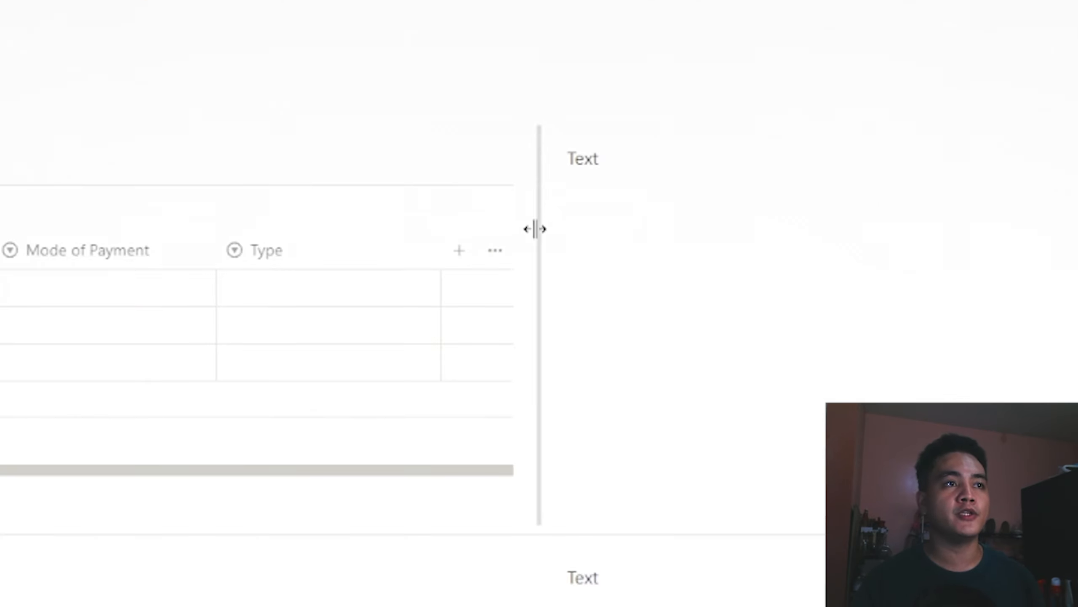
Step: Widen the page column holding the expenses table and narrow the table's Status and Mode of Payment columns closer to their headings
drag(538, 321, 784, 316)
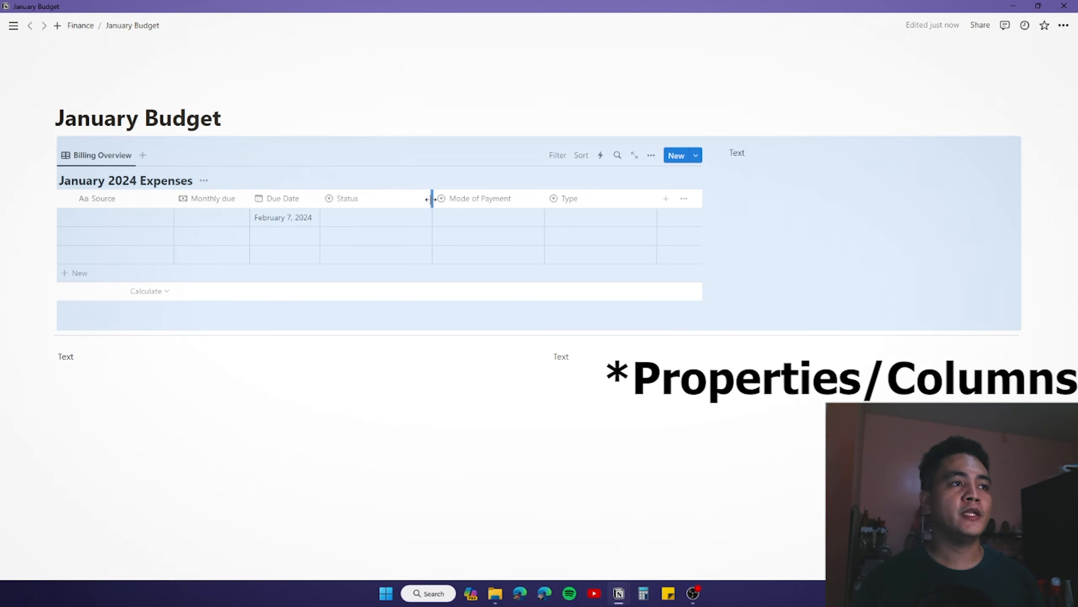
drag(433, 199, 376, 198)
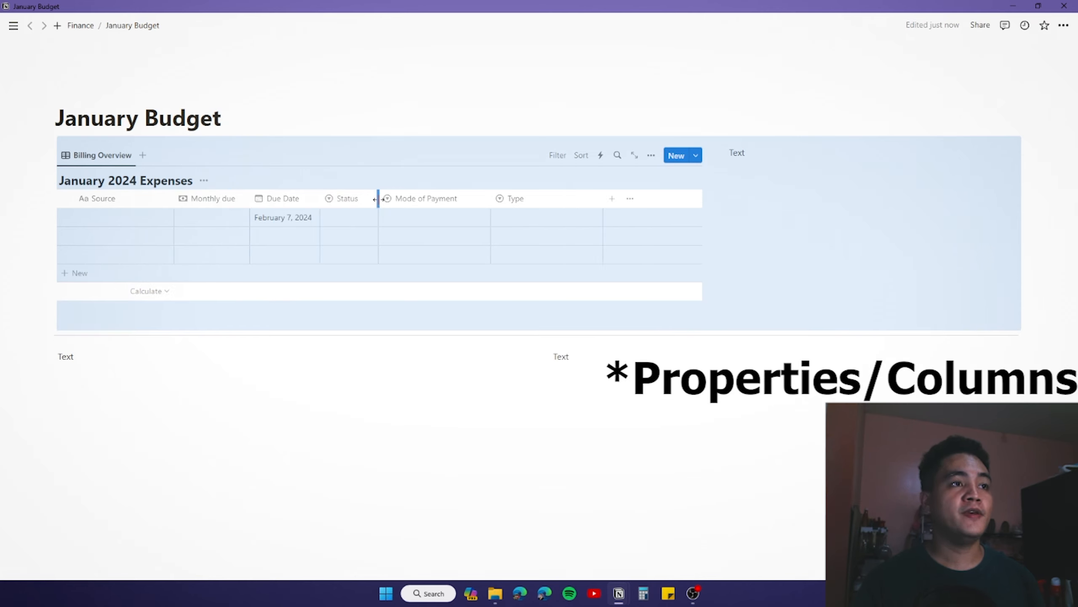
drag(472, 199, 468, 201)
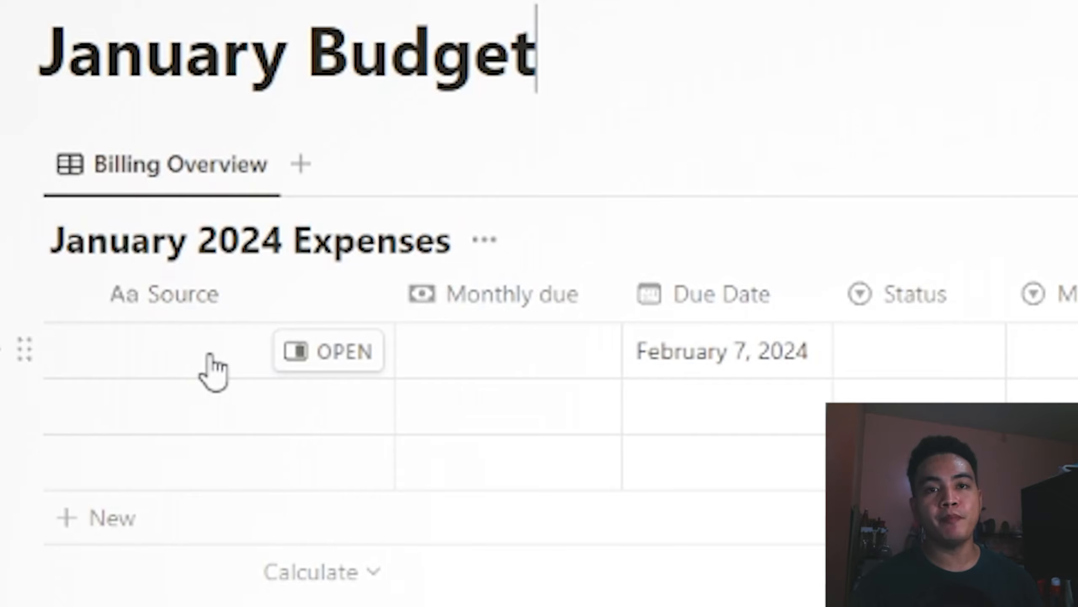
Step: Open the first row of the expenses table as a page, title it "Water Bill" and give it a water drop icon
click(329, 351)
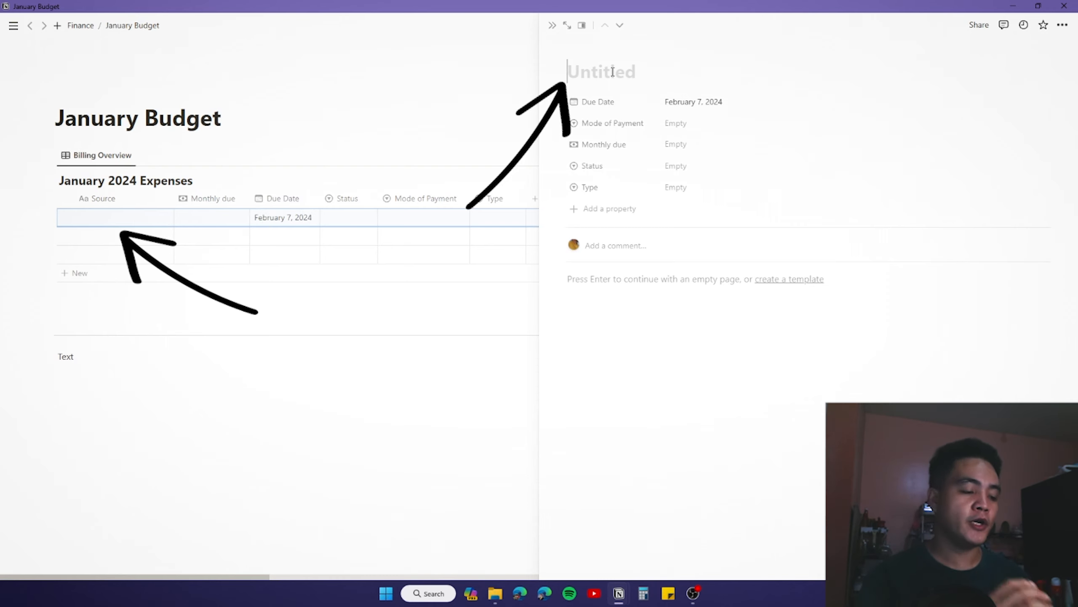
text(Water Bill)
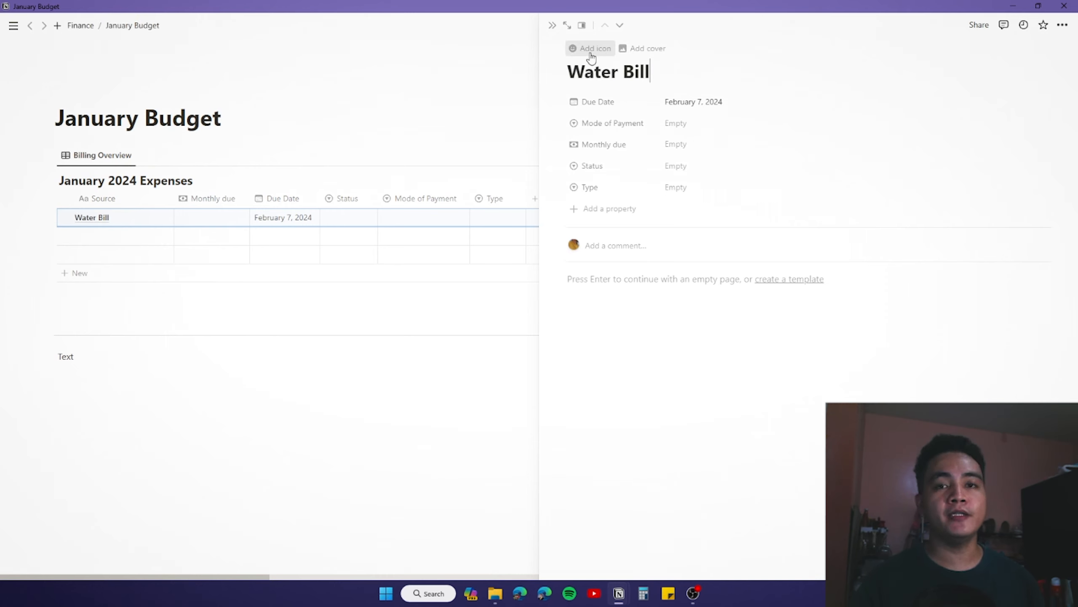
click(591, 58)
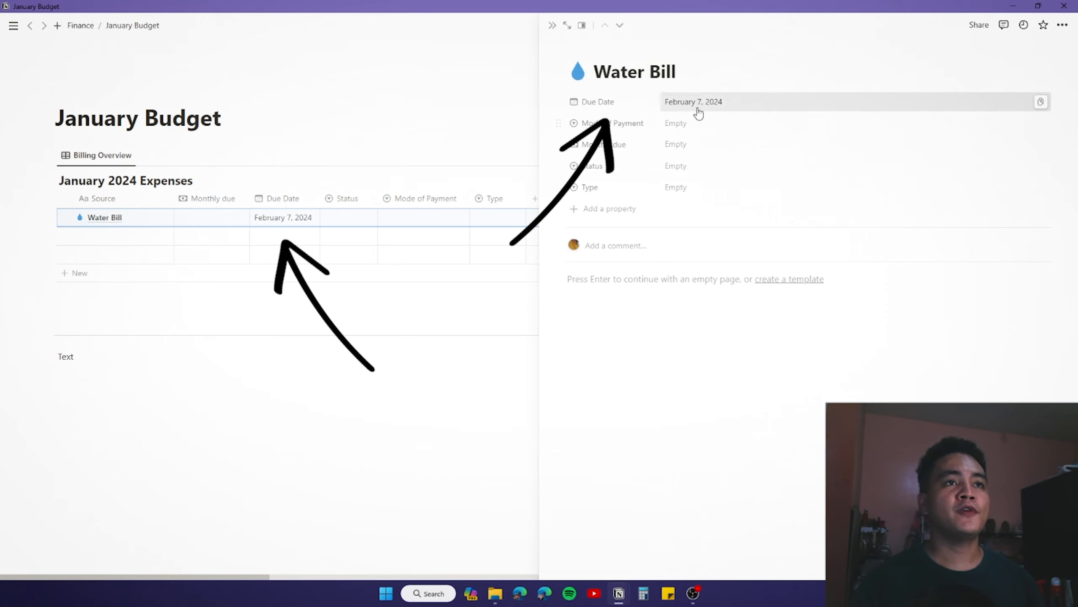
Step: Set the Water Bill entry's Due Date to today and its Mode of Payment to Credit
click(696, 102)
click(775, 148)
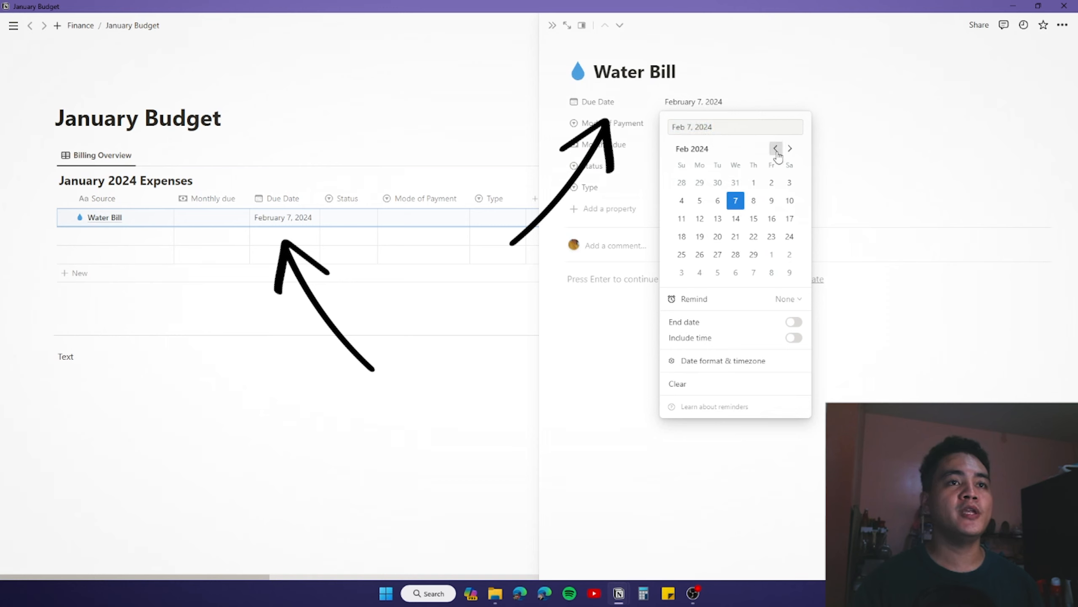
click(757, 241)
click(680, 123)
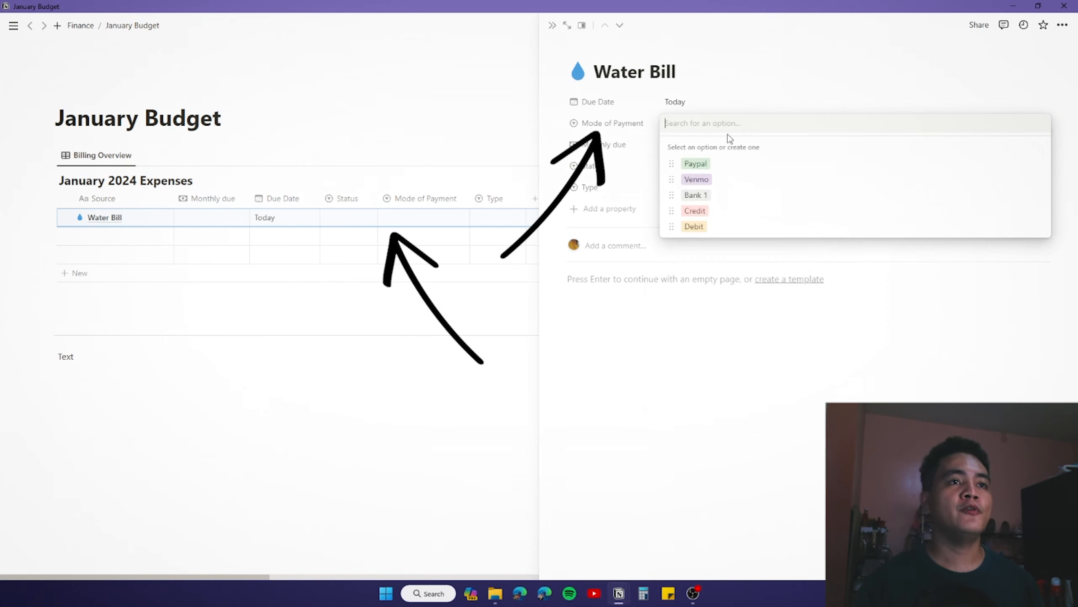
click(709, 211)
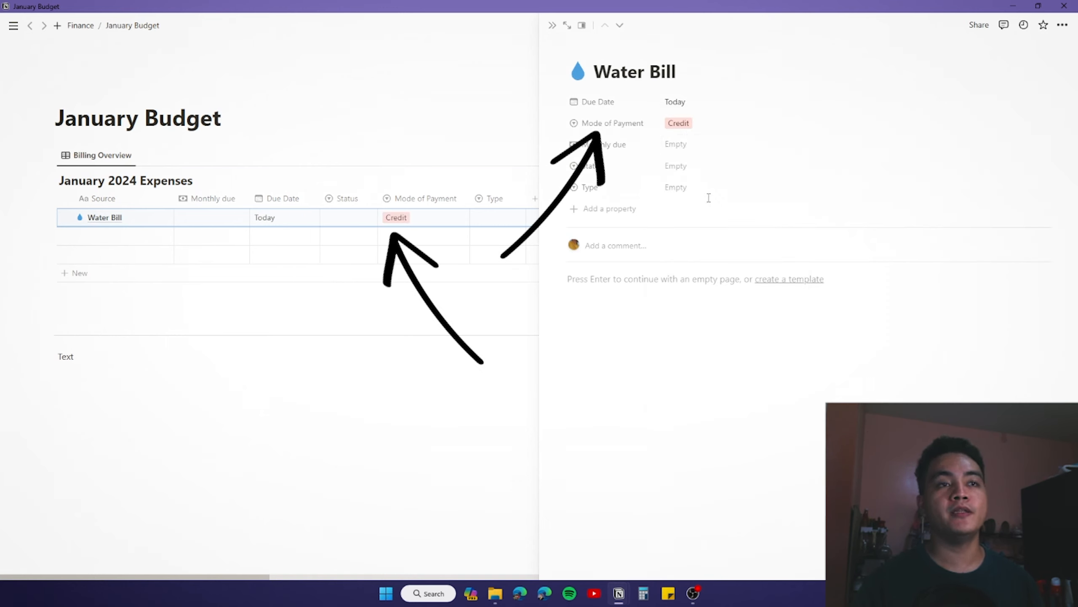
Step: Set the Water Bill entry's Monthly due to $123
click(684, 147)
text(123)
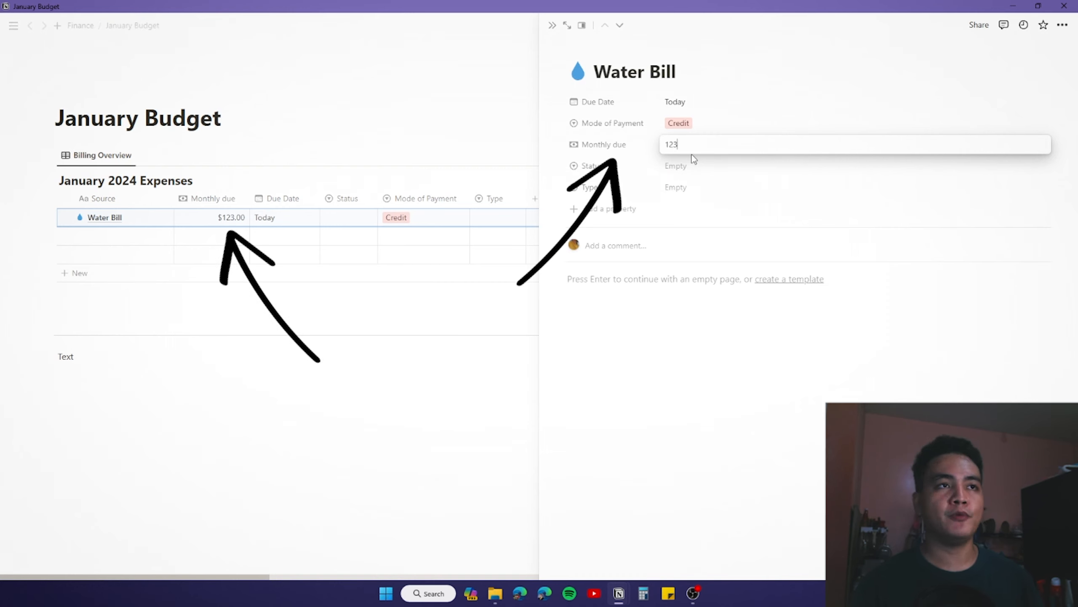
key(Return)
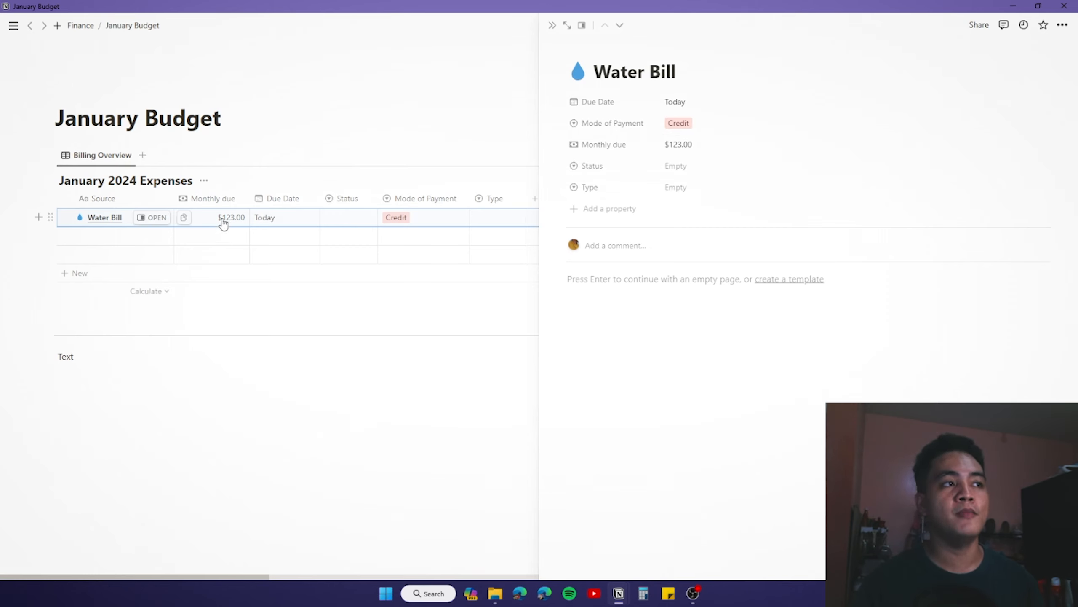
Step: Set the Water Bill entry's Status to Paid and its Type to Bill, and close the entry's page
click(703, 163)
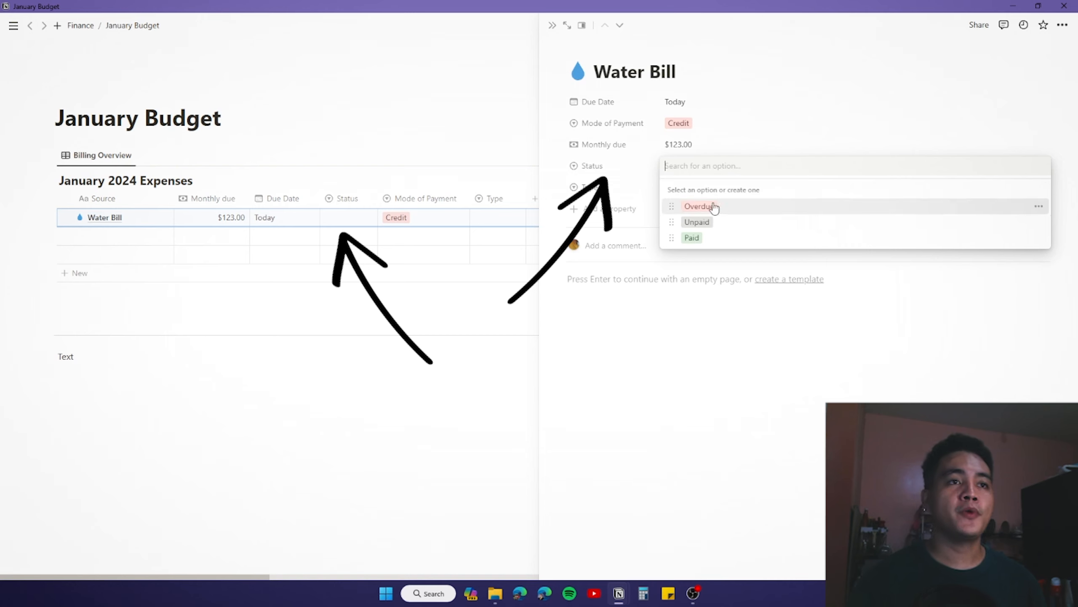
click(695, 238)
click(698, 188)
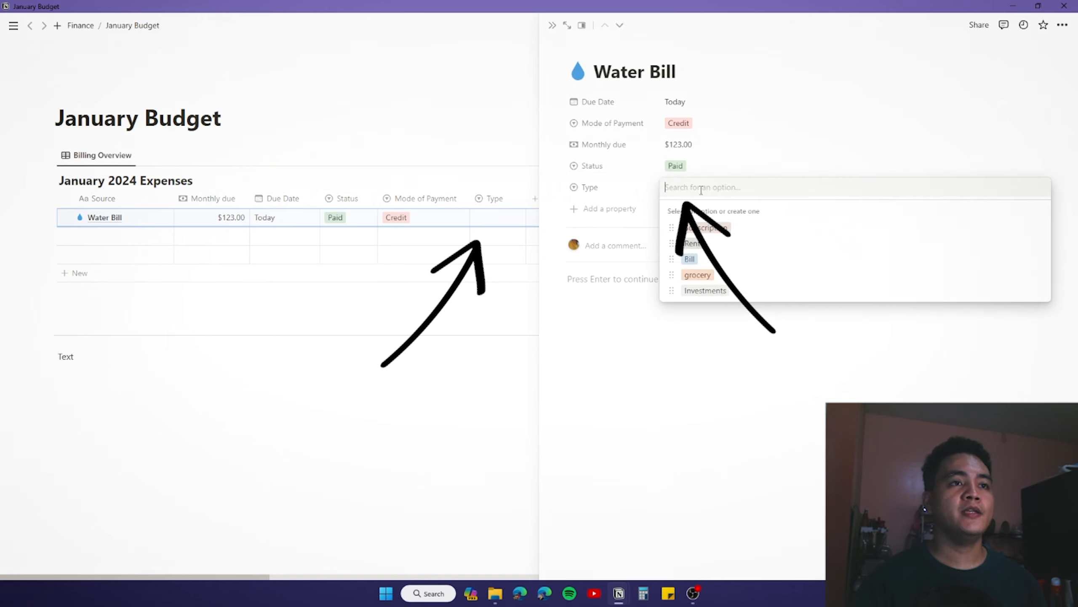
click(704, 266)
click(374, 340)
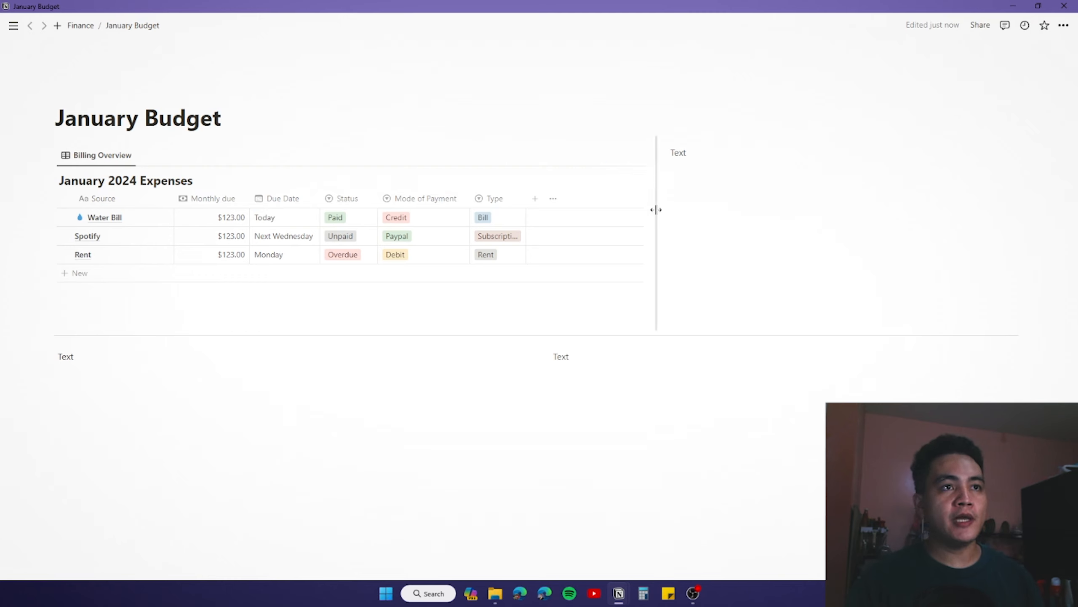
Step: Narrow the page column holding the expenses table and replace the Text placeholder beside it with a list database view
drag(646, 208, 618, 209)
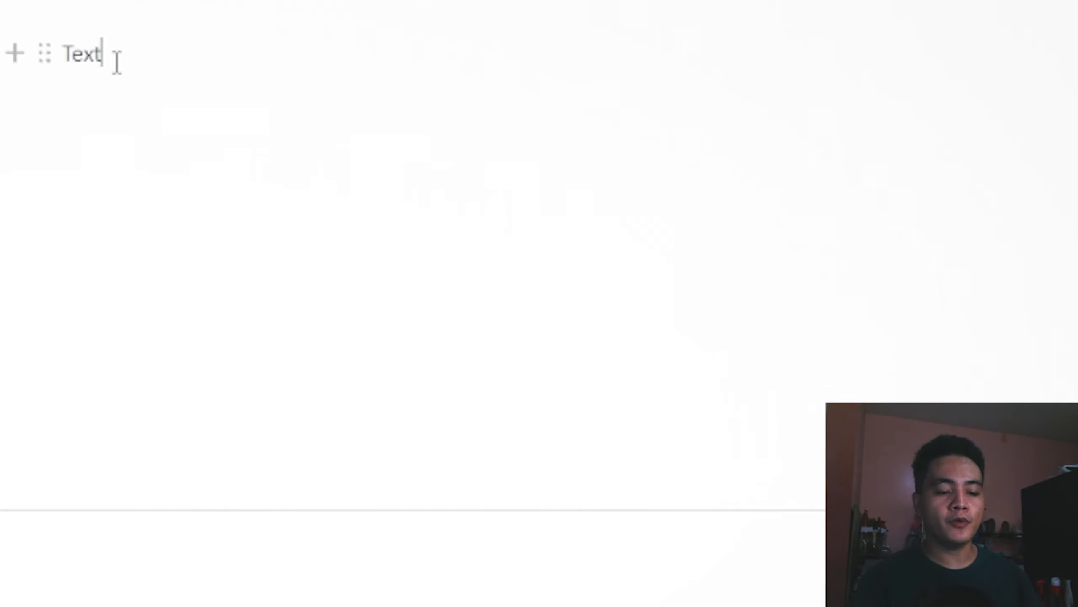
key(BackSpace)
key(BackSpace)
key(BackSpace)
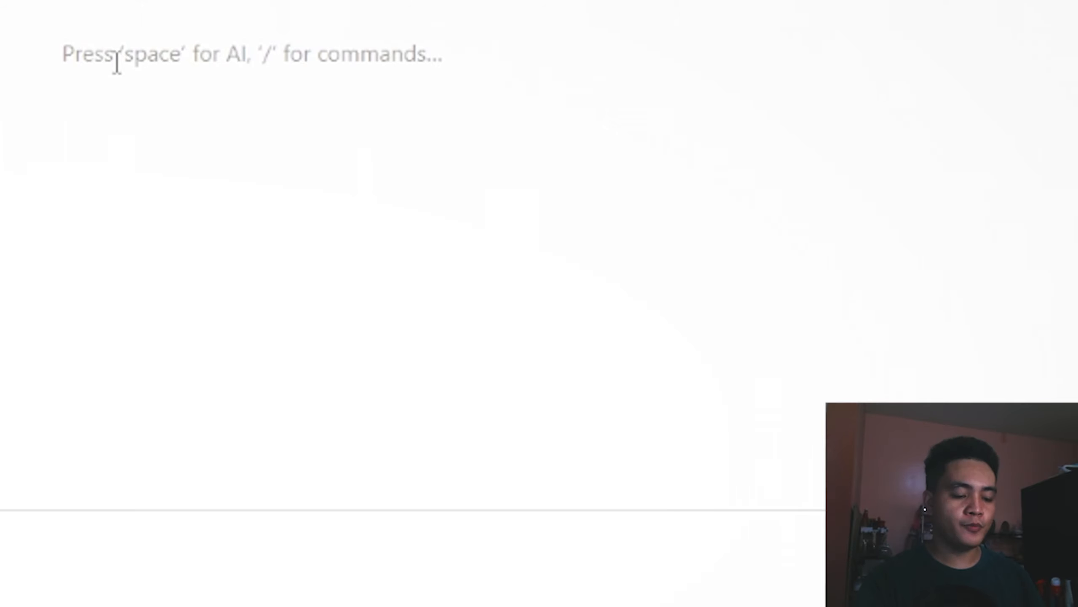
text(/list)
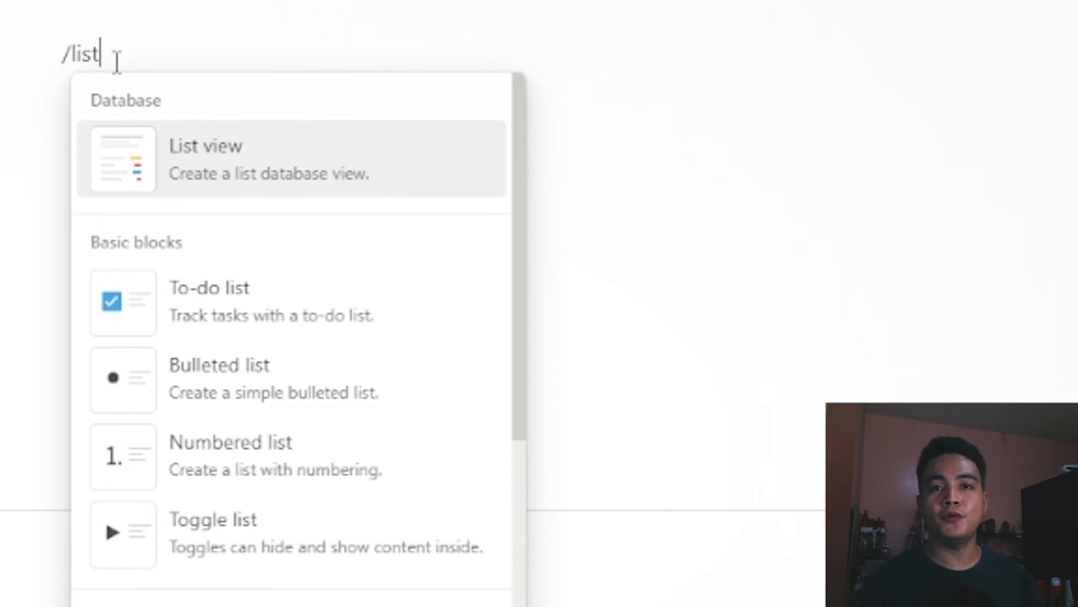
click(193, 161)
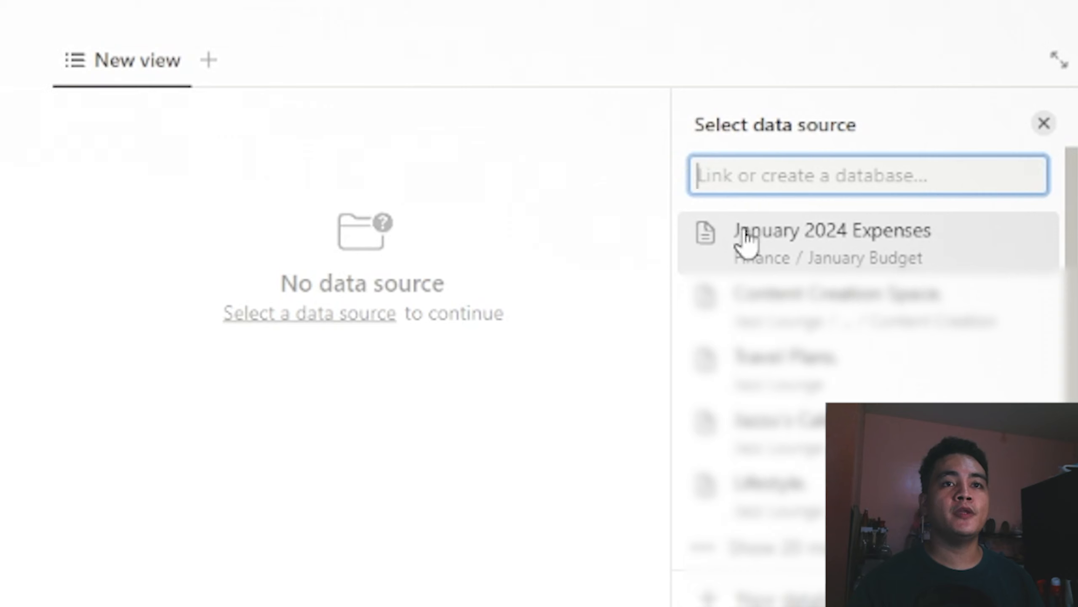
Step: Link the list view to the January 2024 Expenses database as a new empty view with the List layout
click(805, 253)
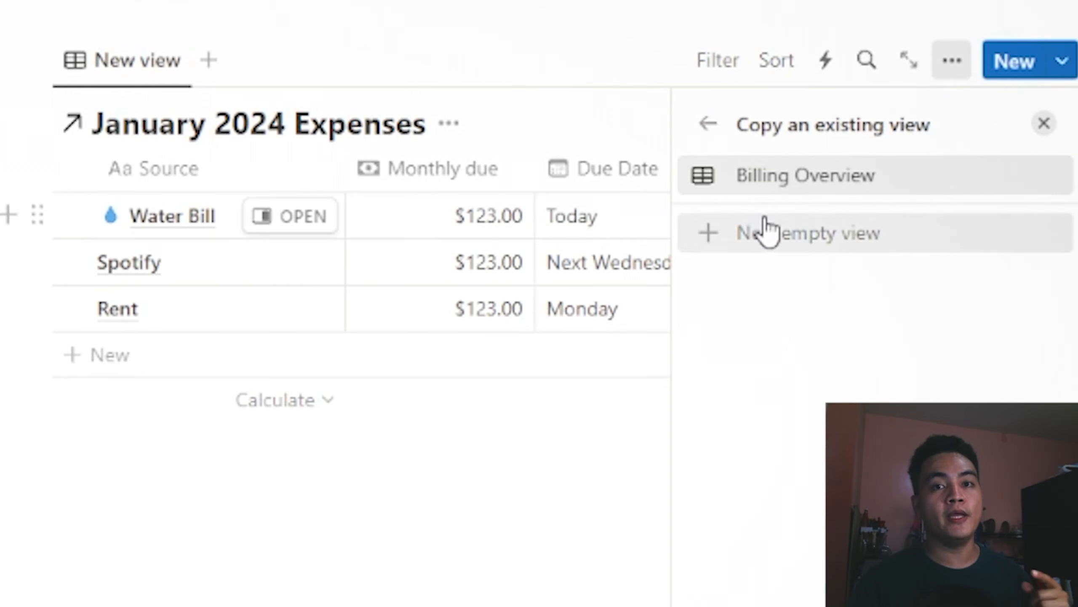
click(773, 247)
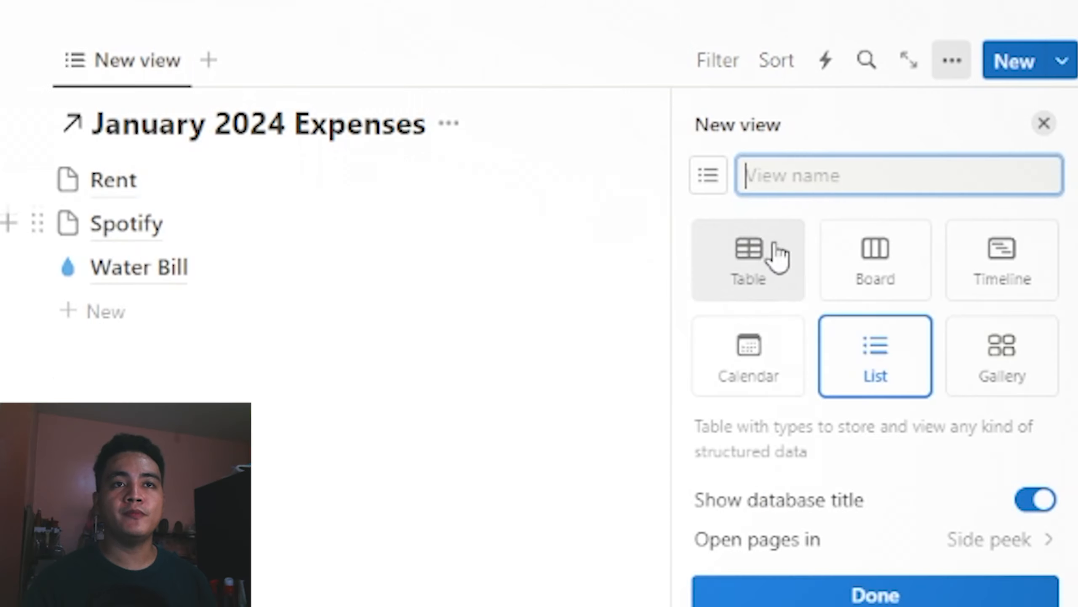
click(873, 362)
click(874, 595)
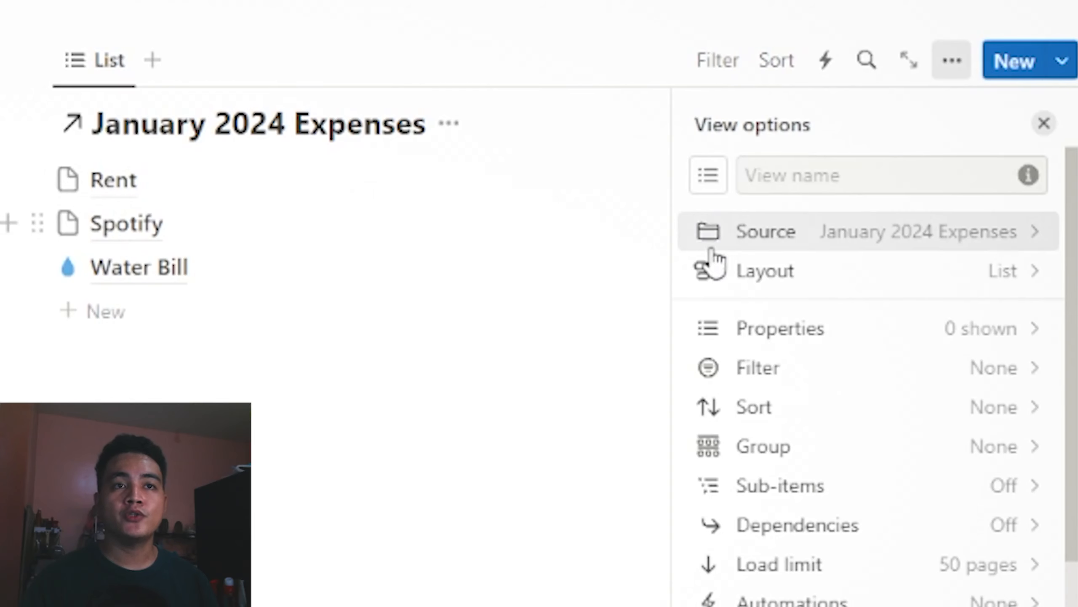
Step: Show the Due Date and Status properties in the expenses list view
click(780, 337)
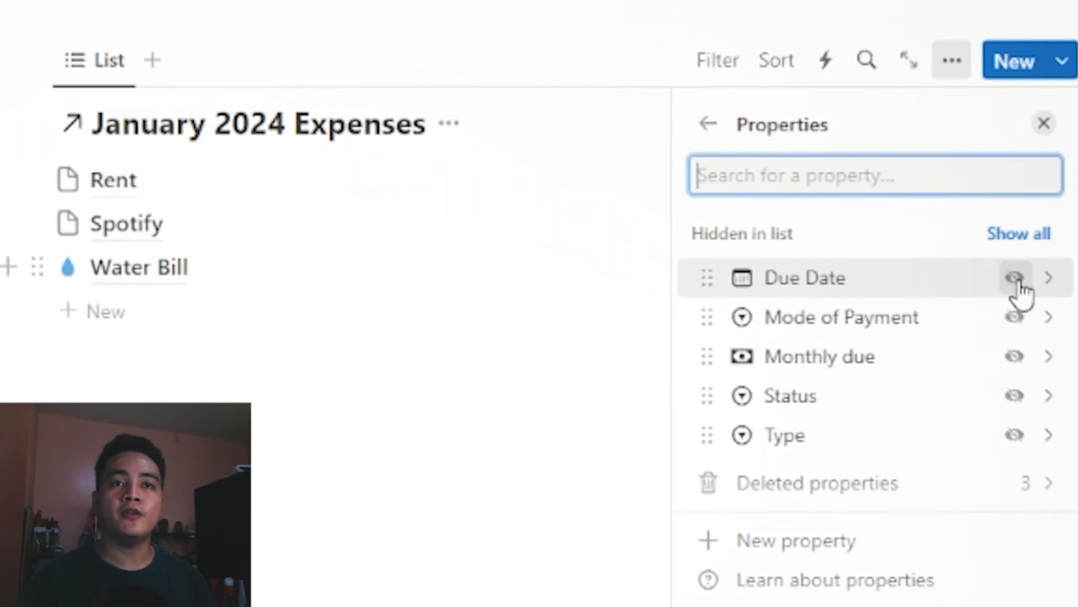
click(1015, 318)
click(1016, 453)
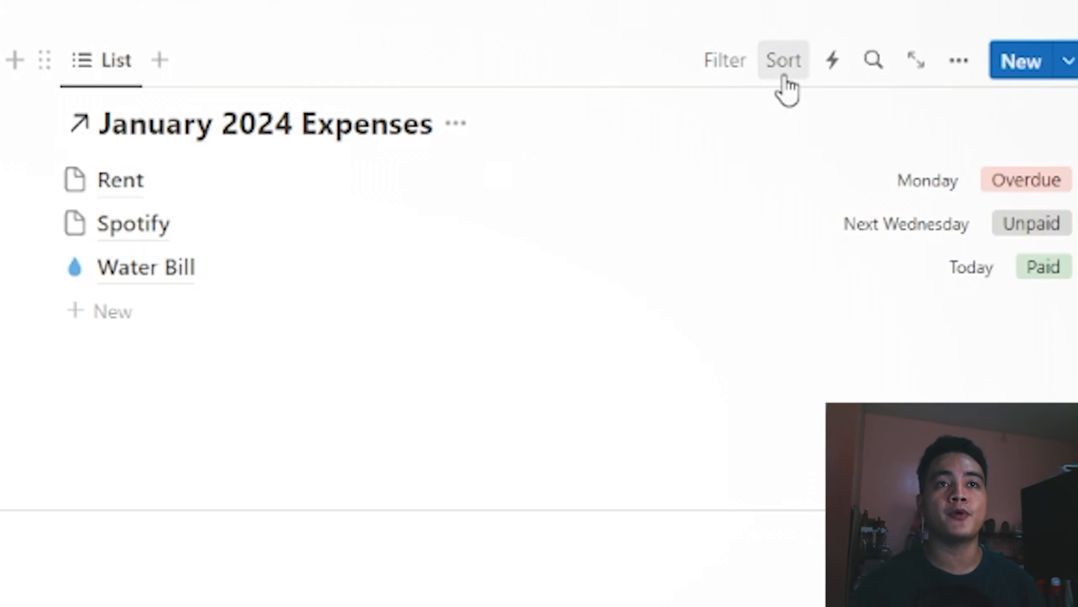
Step: Sort the expenses list by Due Date in ascending order and collapse the sort and filter bar
click(784, 77)
click(736, 215)
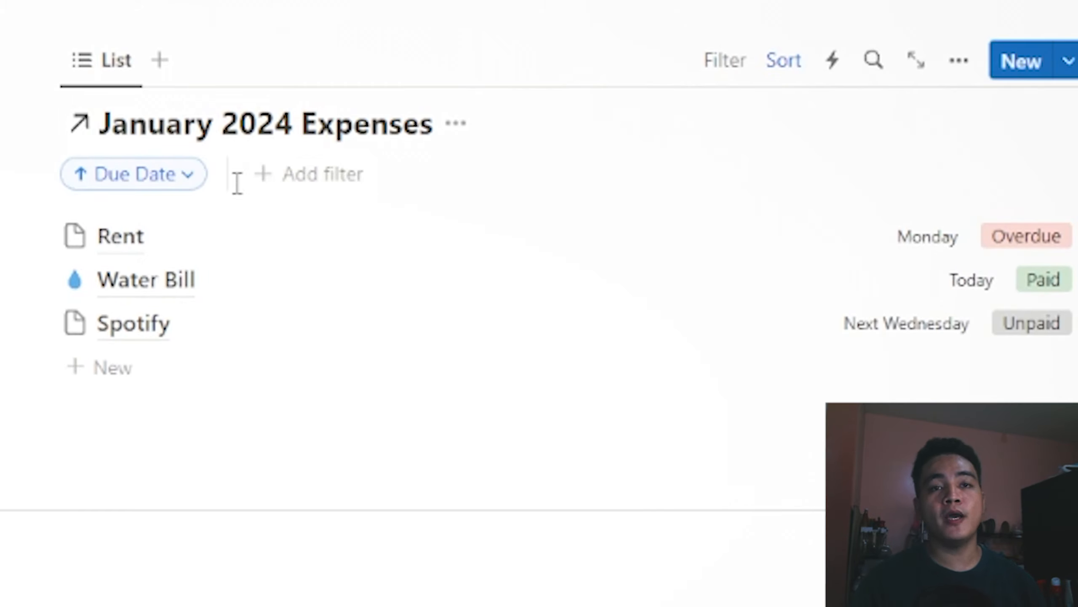
click(729, 80)
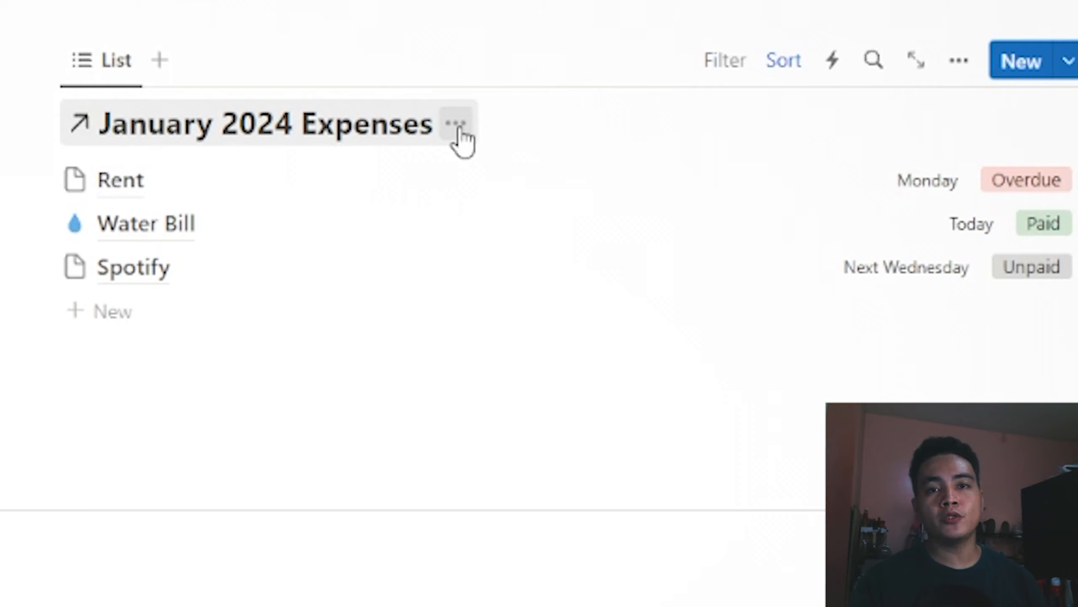
Step: Hide the database title of the list view and rename the view "Expenses List"
click(458, 128)
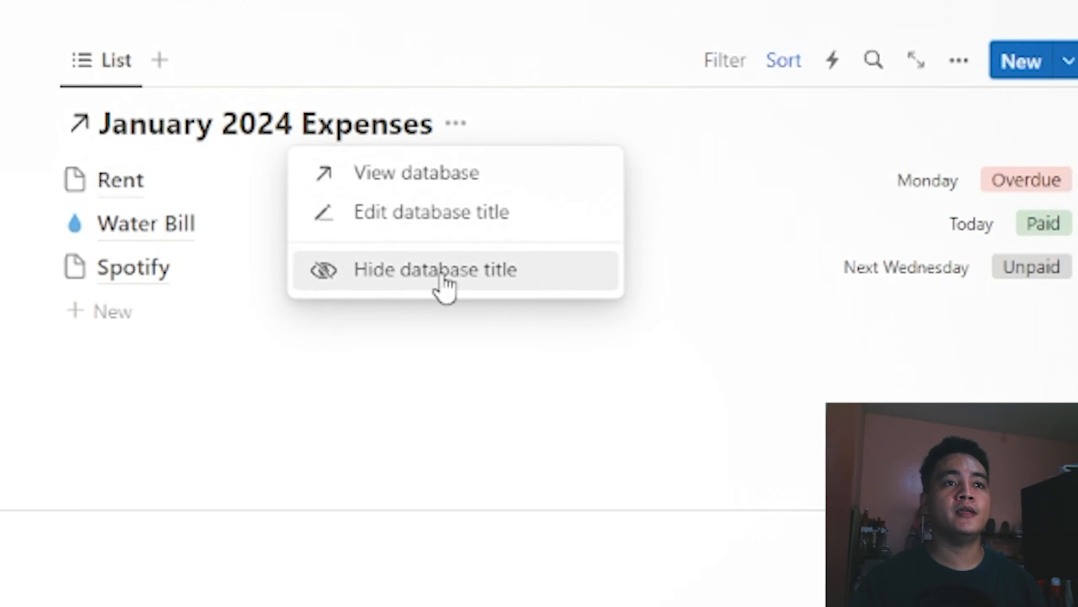
click(441, 281)
click(122, 70)
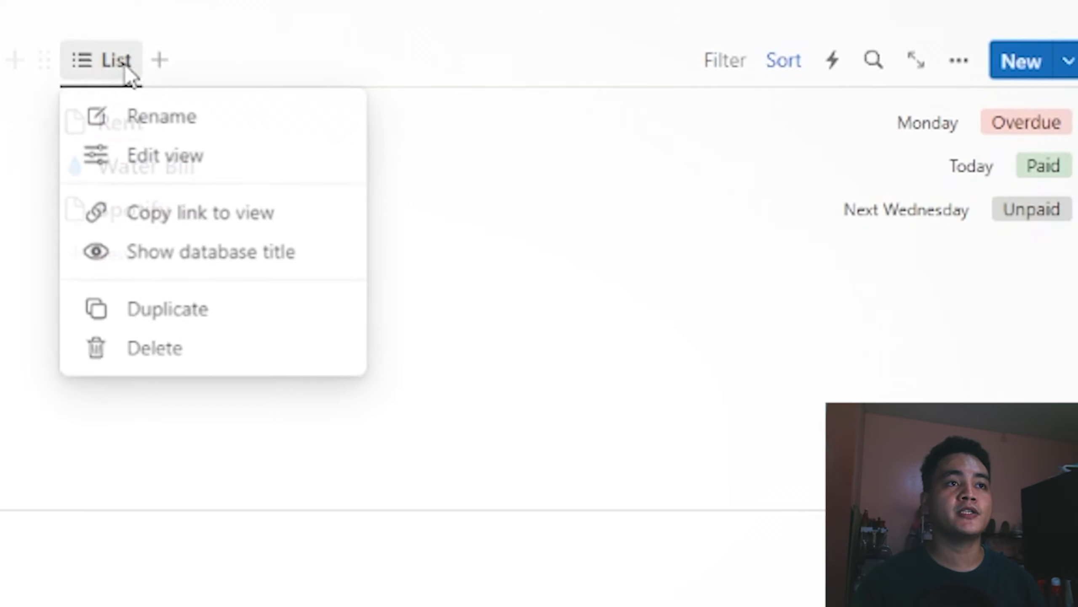
click(140, 120)
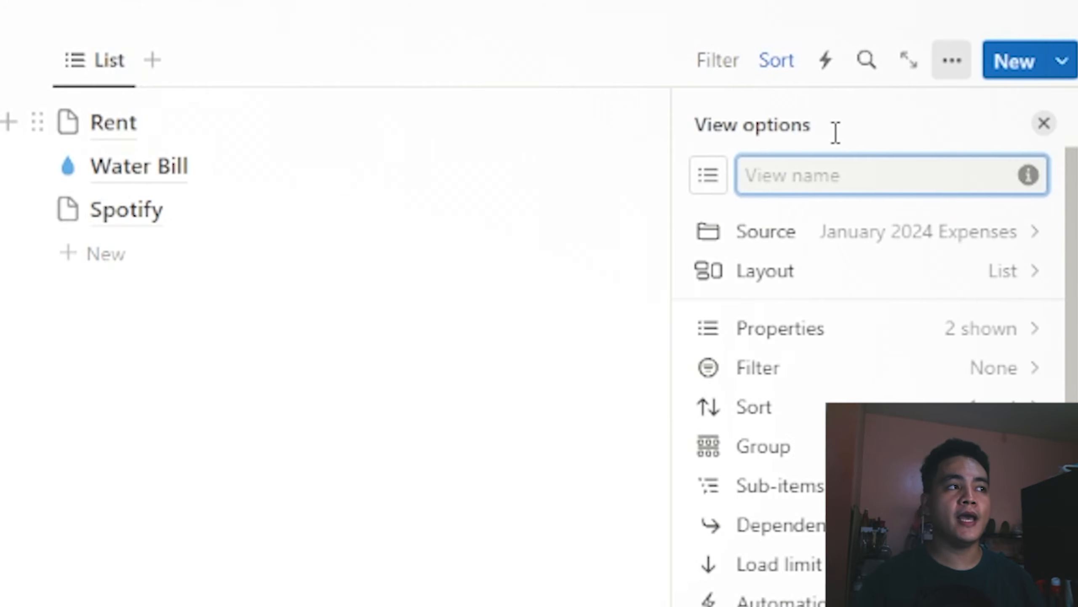
text(Expenses)
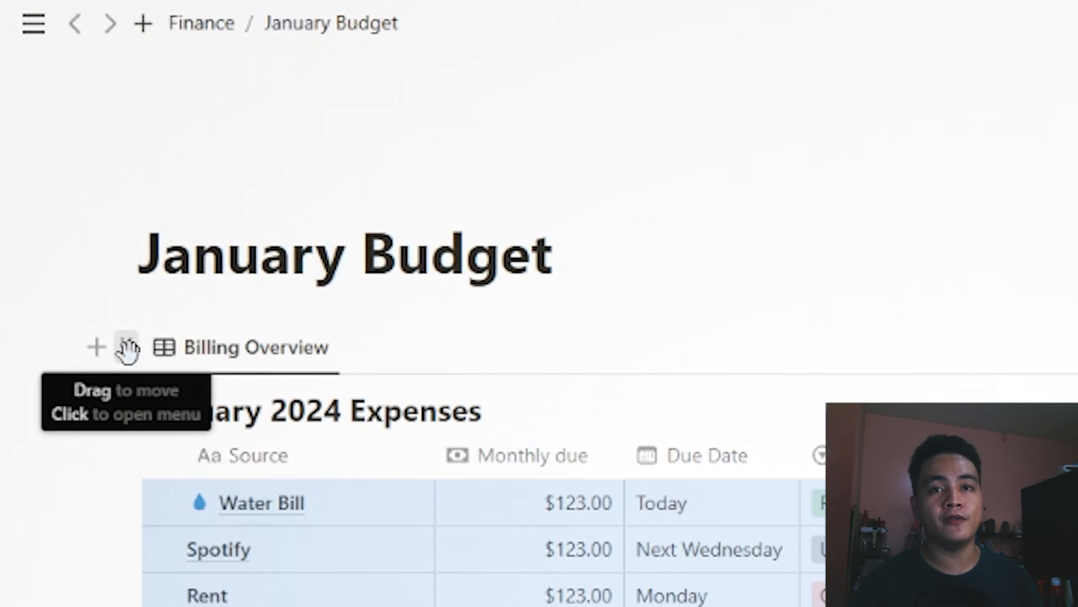
Step: Duplicate the January 2024 Expenses table without content and move the copy below the divider, under the first Text placeholder
click(127, 347)
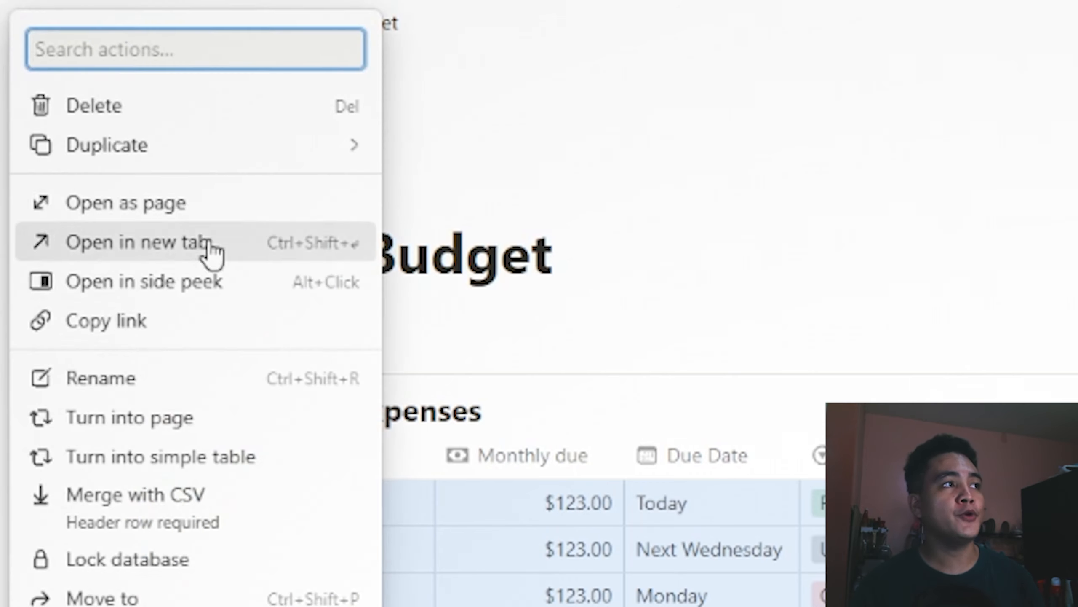
mouse_move(241, 138)
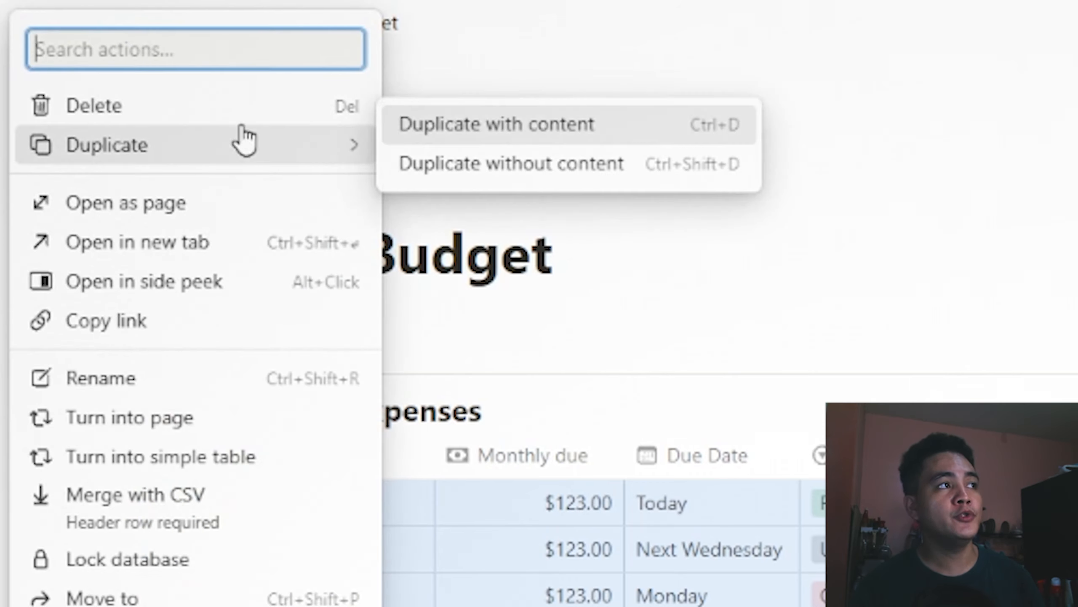
click(537, 164)
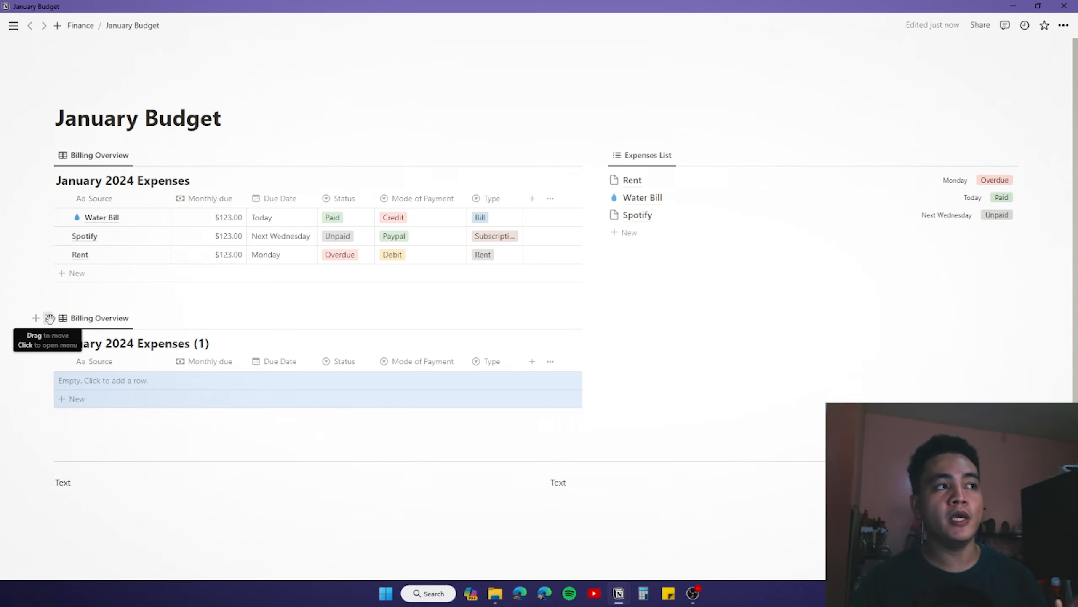
drag(50, 318, 74, 493)
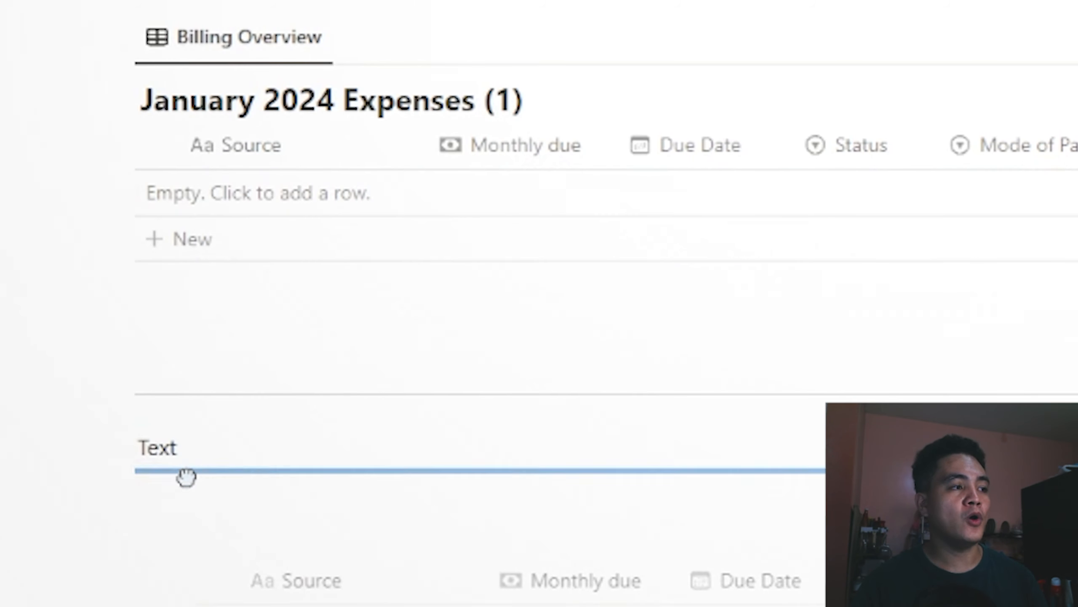
drag(185, 476, 196, 463)
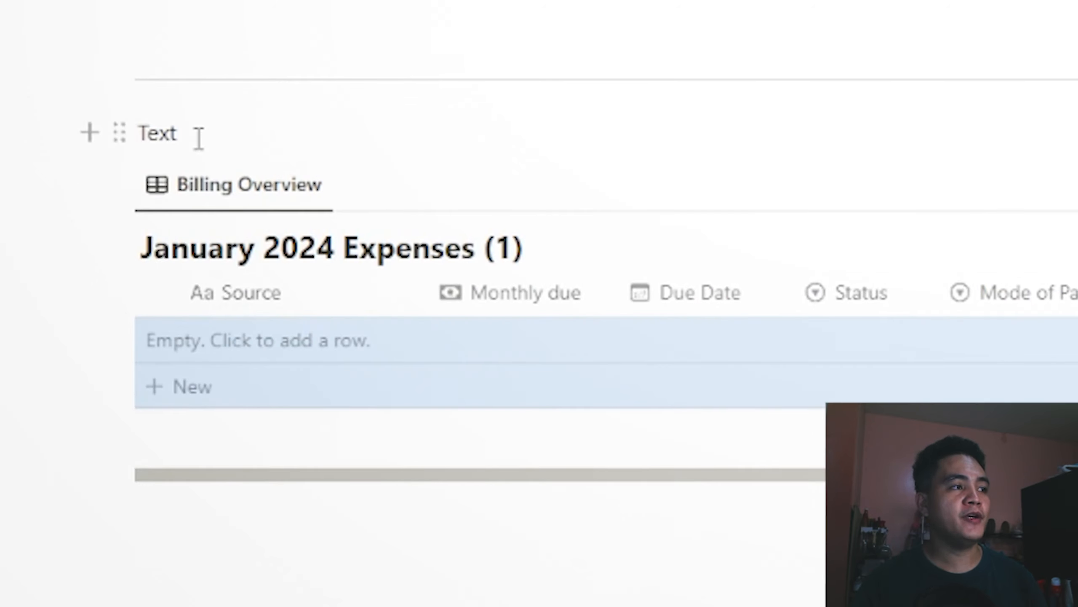
Step: Delete the Text placeholder above the duplicated table and the leftover empty line above the divider
drag(199, 138, 113, 133)
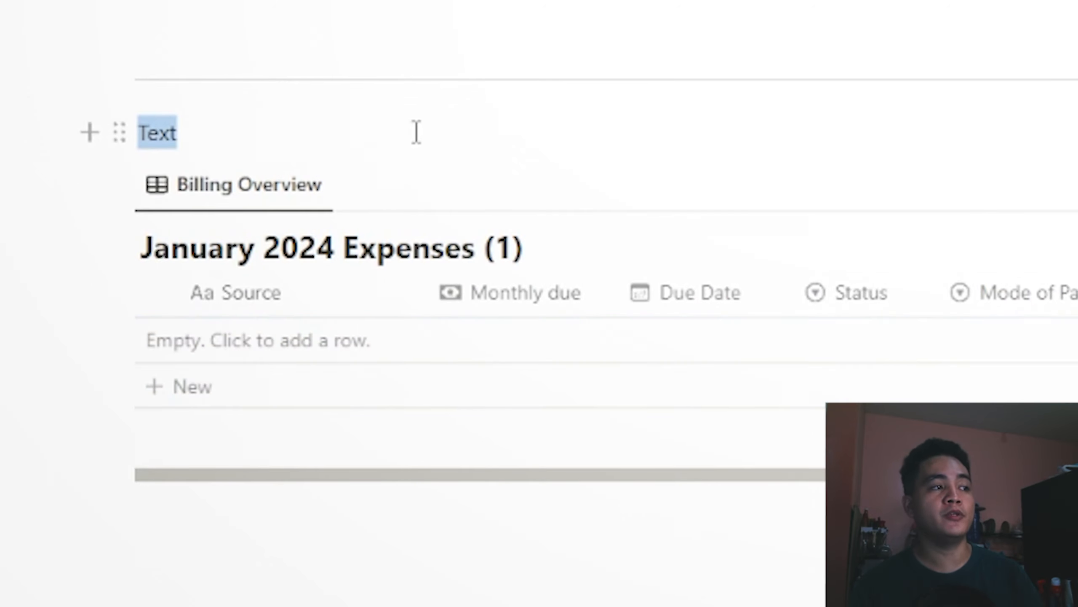
key(BackSpace)
key(BackSpace)
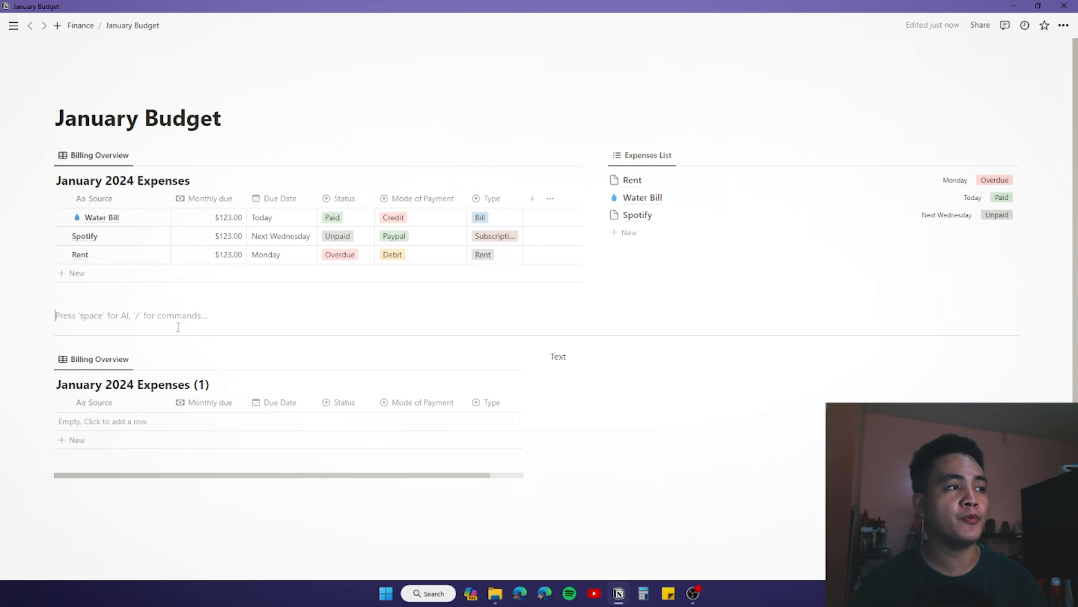
key(BackSpace)
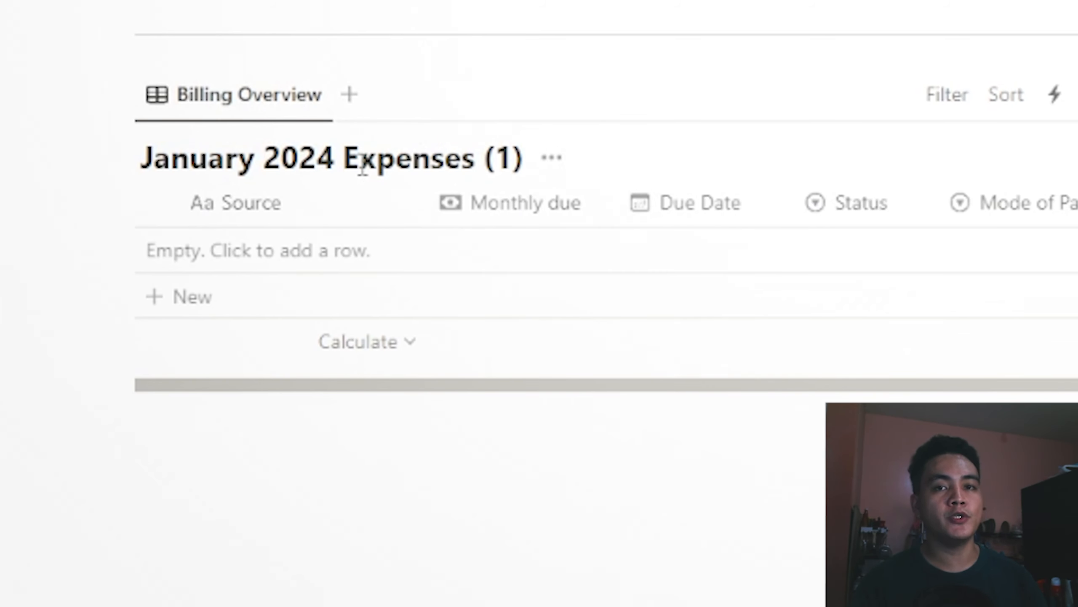
Step: Rename the duplicated database "January 2024 Income"
drag(345, 161, 525, 159)
key(BackSpace)
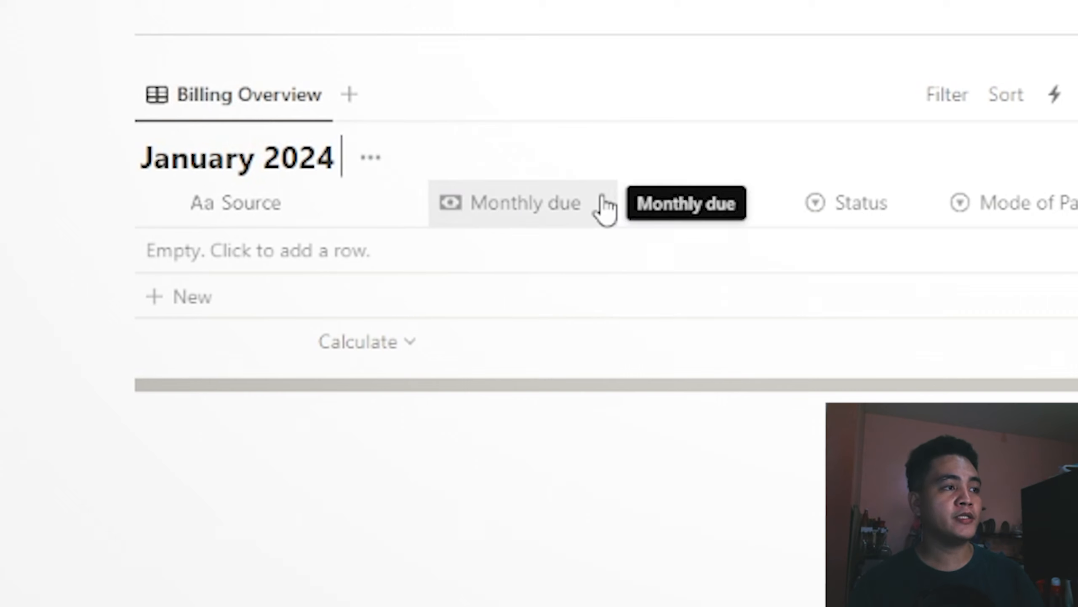
text(Income)
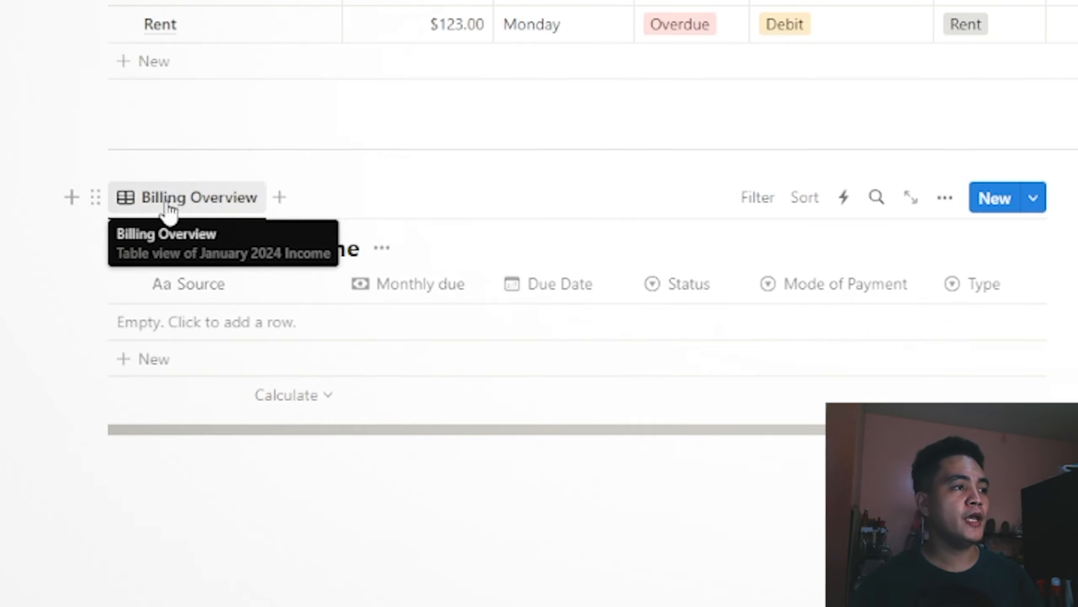
Step: Rename the income table's Billing Overview view "Income Overview"
click(176, 208)
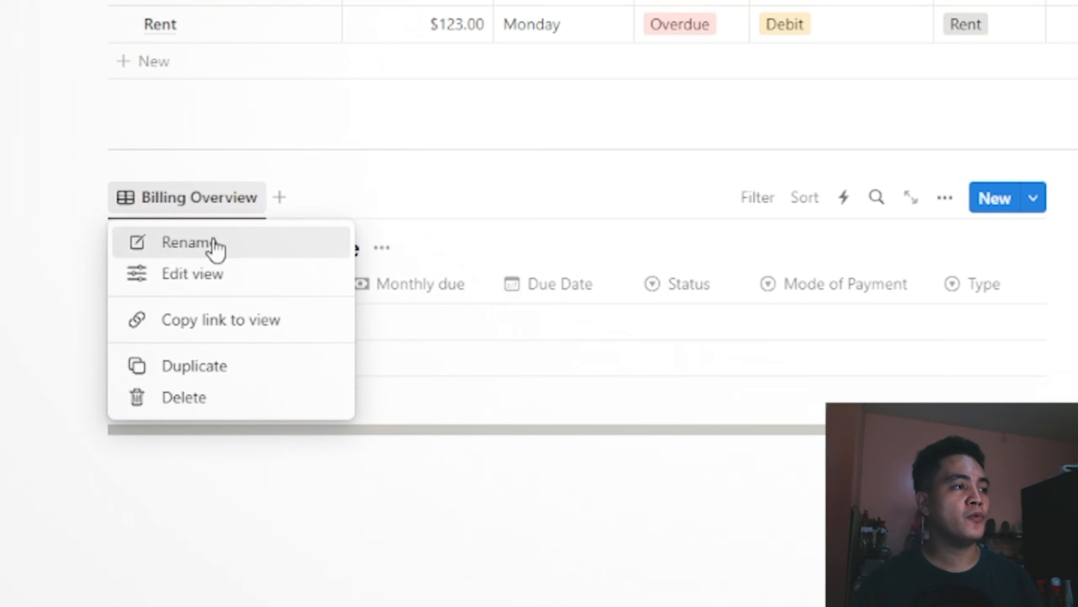
click(214, 248)
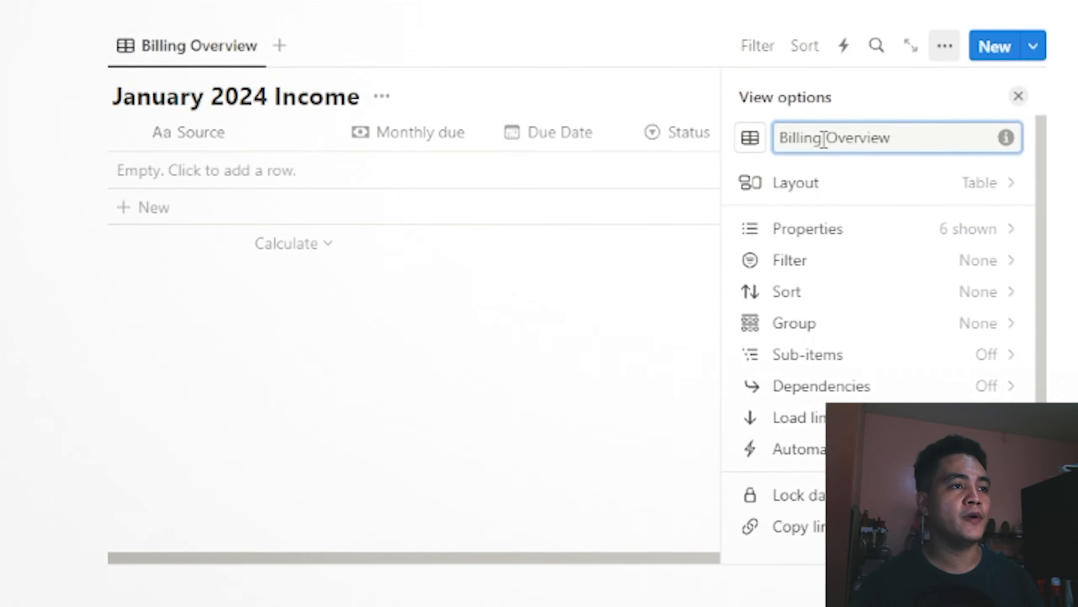
drag(824, 140, 782, 139)
text(Income)
key(Escape)
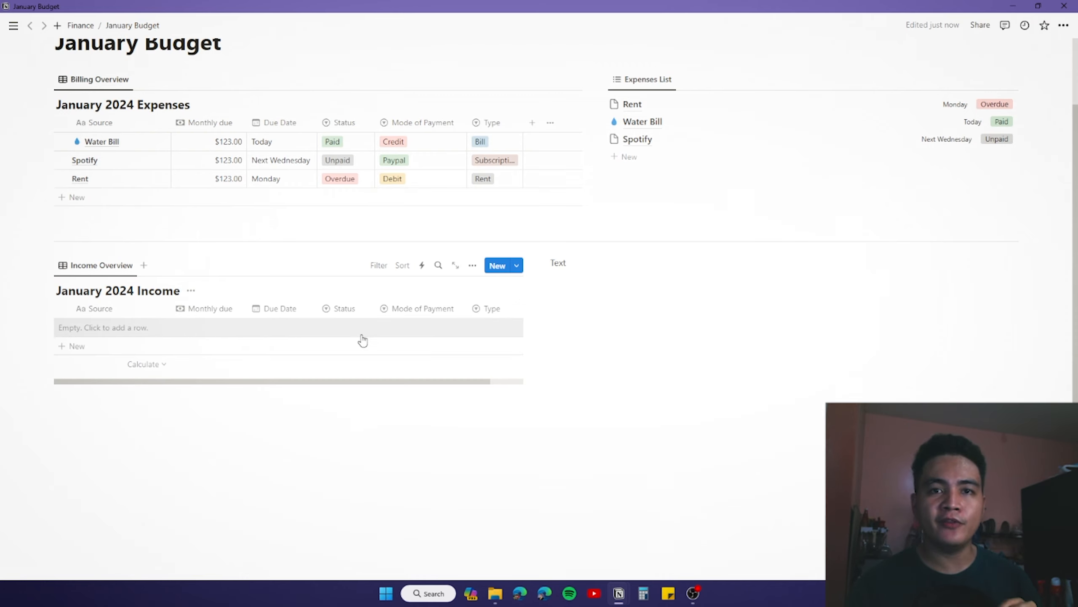
Step: Rename the income table's Monthly due property "Income Flow" and its Due Date property "Income Date"
click(216, 309)
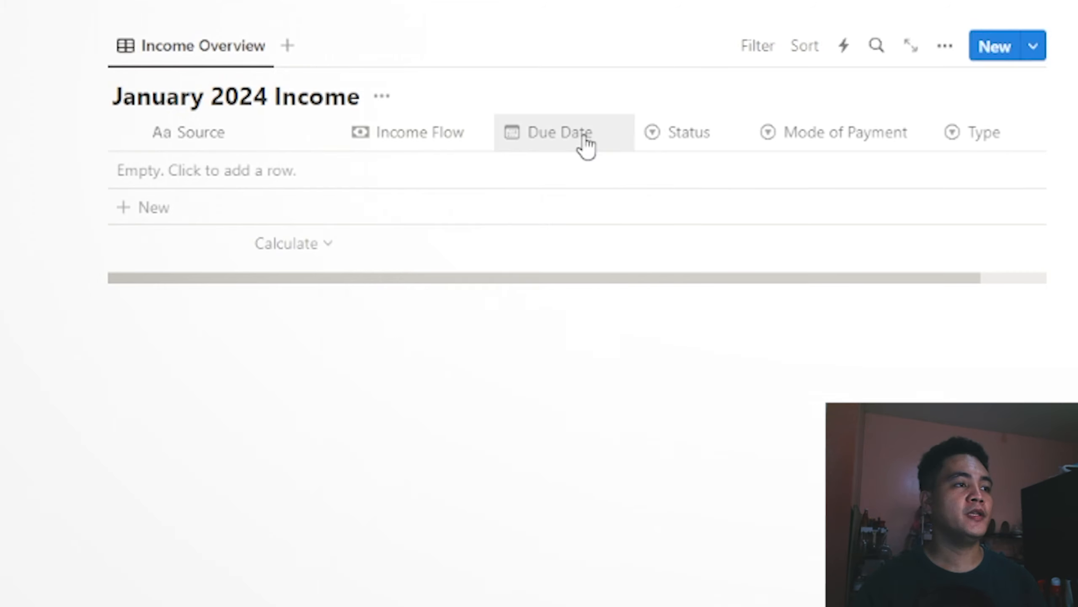
click(584, 145)
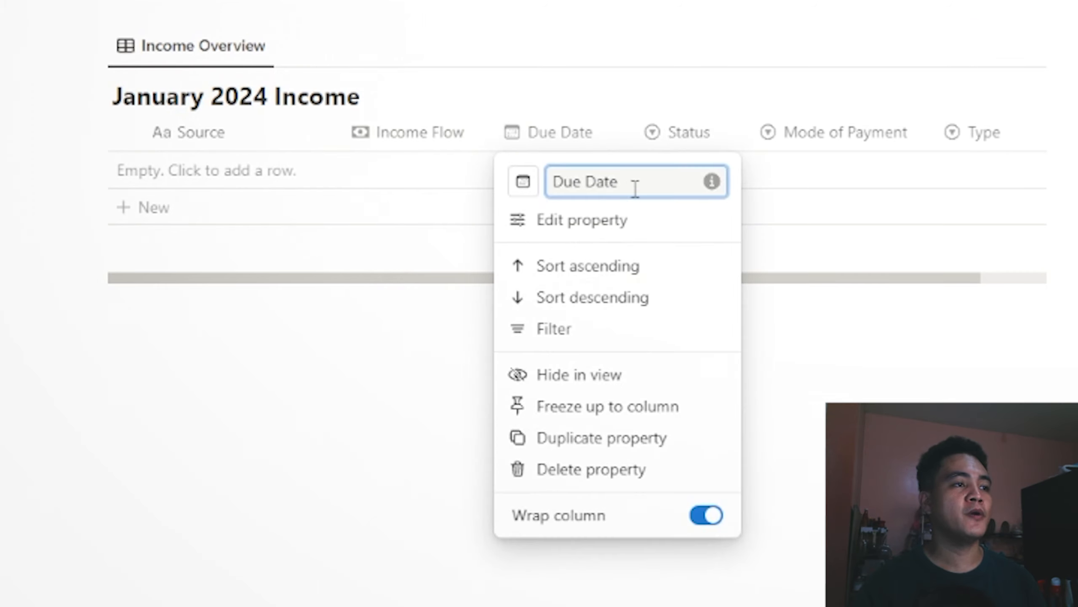
text(Income Date)
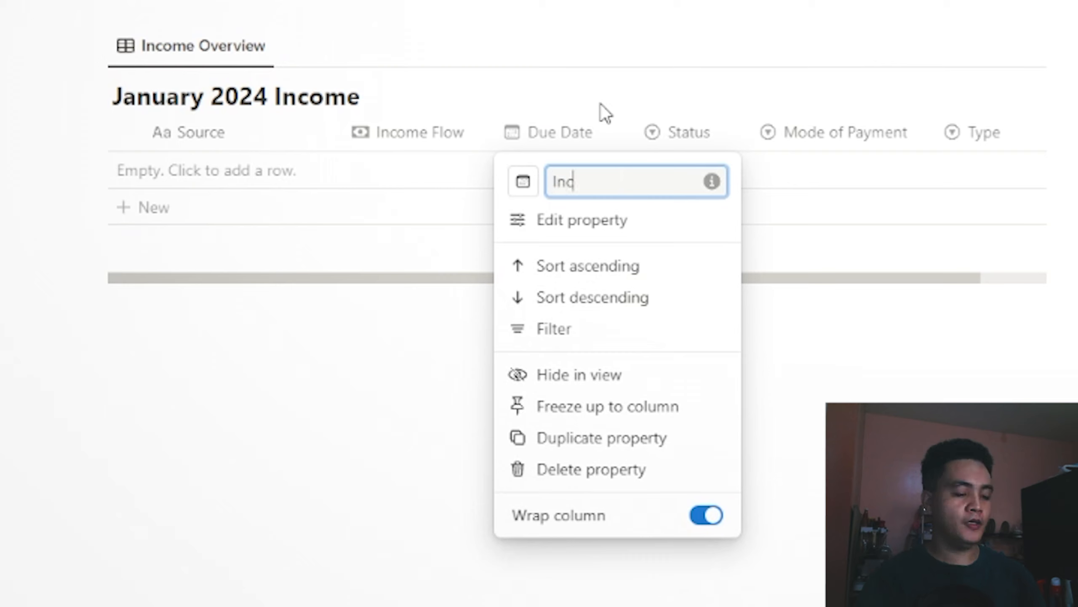
key(Return)
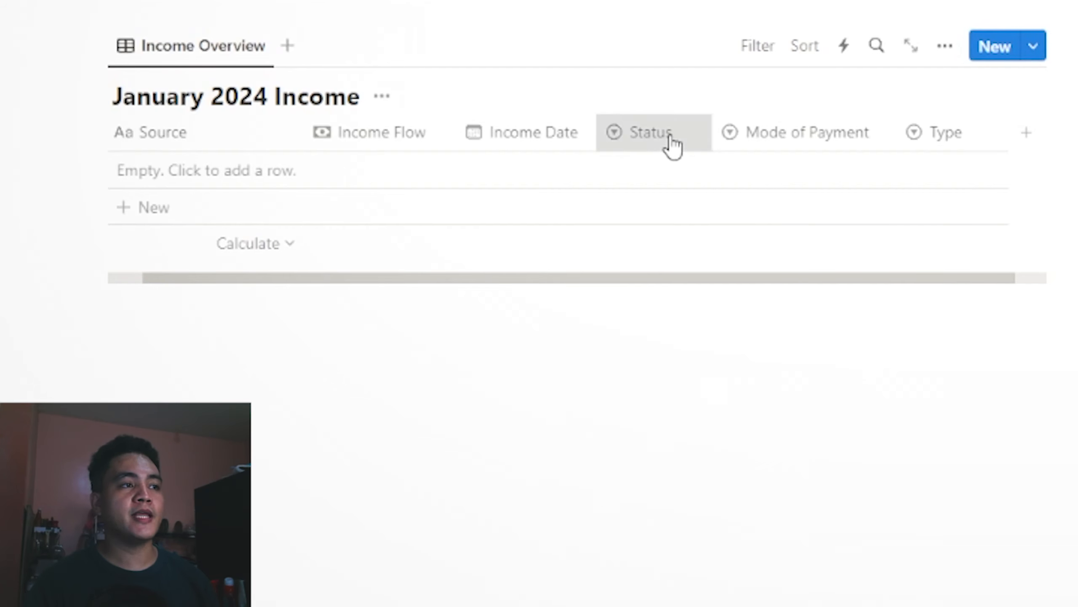
Step: Delete the existing Overdue, Unpaid and Paid options from the income table's Status property
click(670, 146)
click(699, 233)
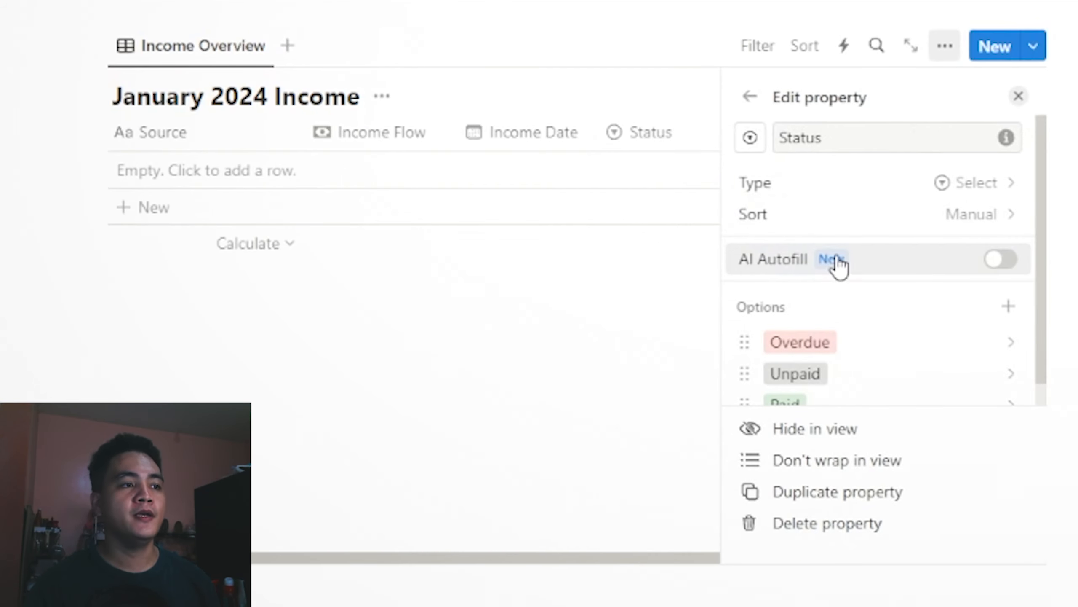
scroll(874, 357, down, 1)
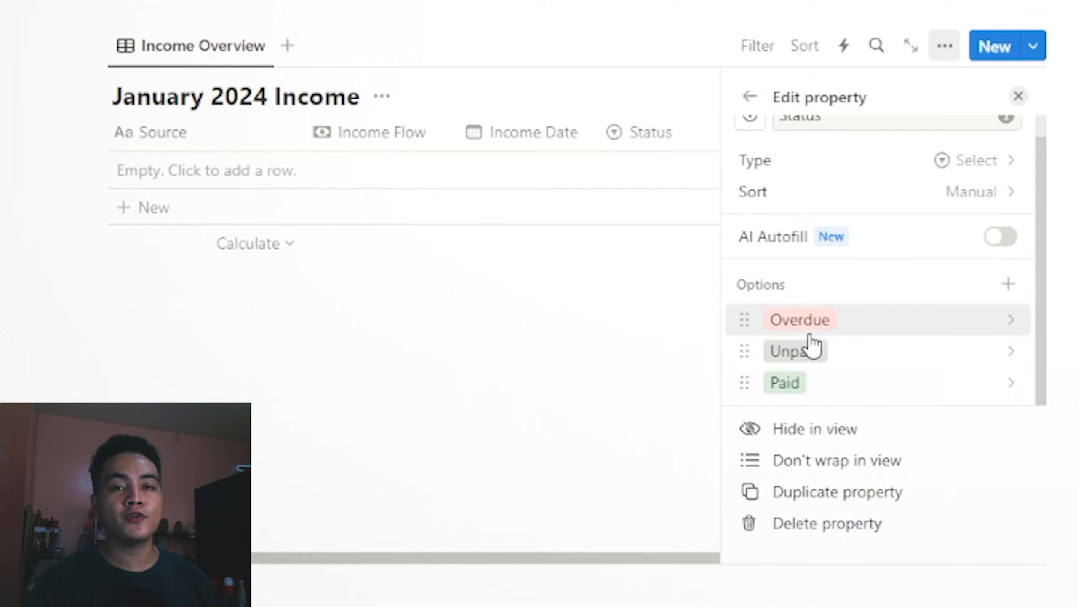
click(1009, 319)
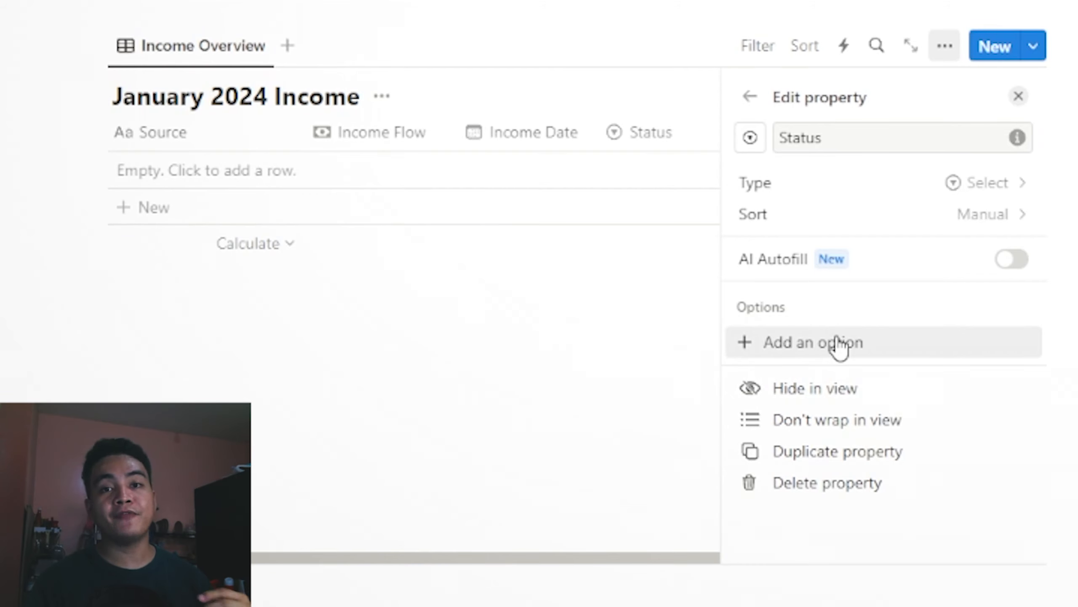
Step: Add the options Received, Pending and To Be Received to the income table's Status property
click(865, 345)
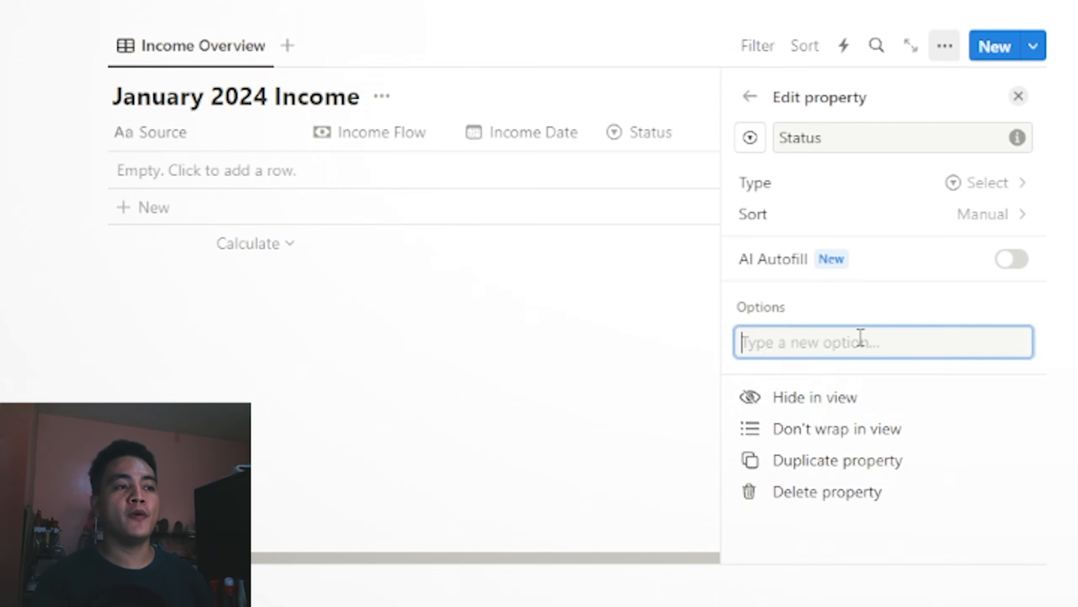
text(Received)
key(Return)
text(Pending)
key(Return)
text(To be re)
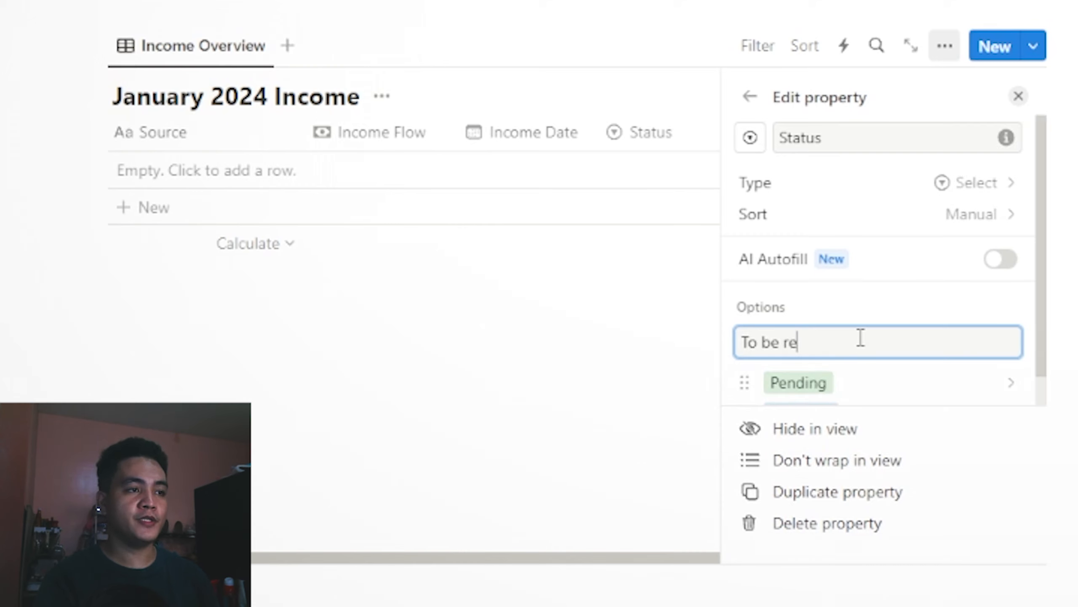
text(ceived)
key(Return)
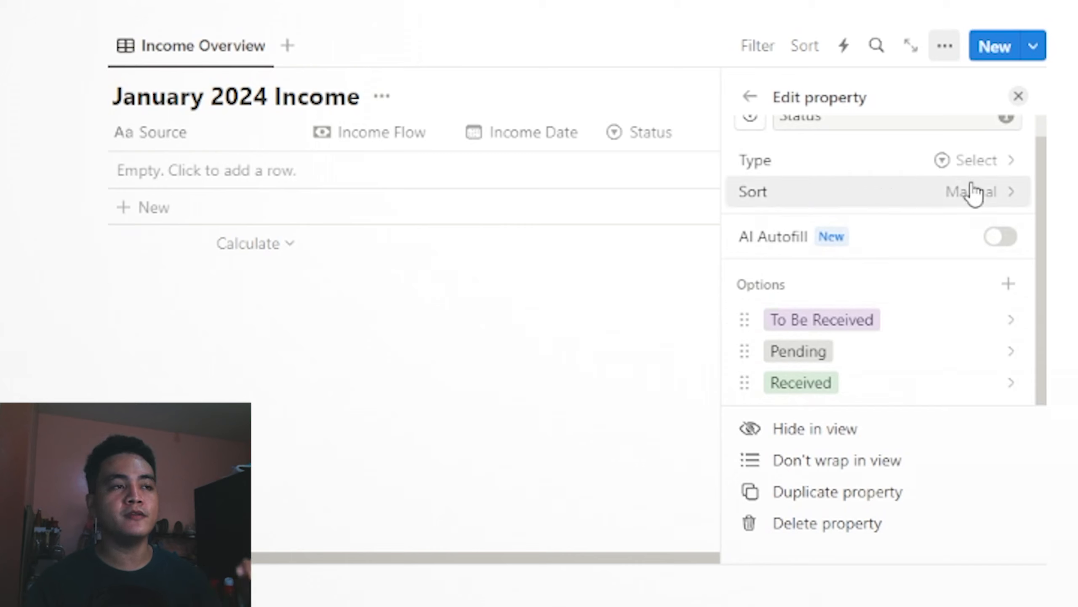
key(Escape)
Step: Review the options of the income table's Mode of Payment property
click(786, 140)
click(797, 216)
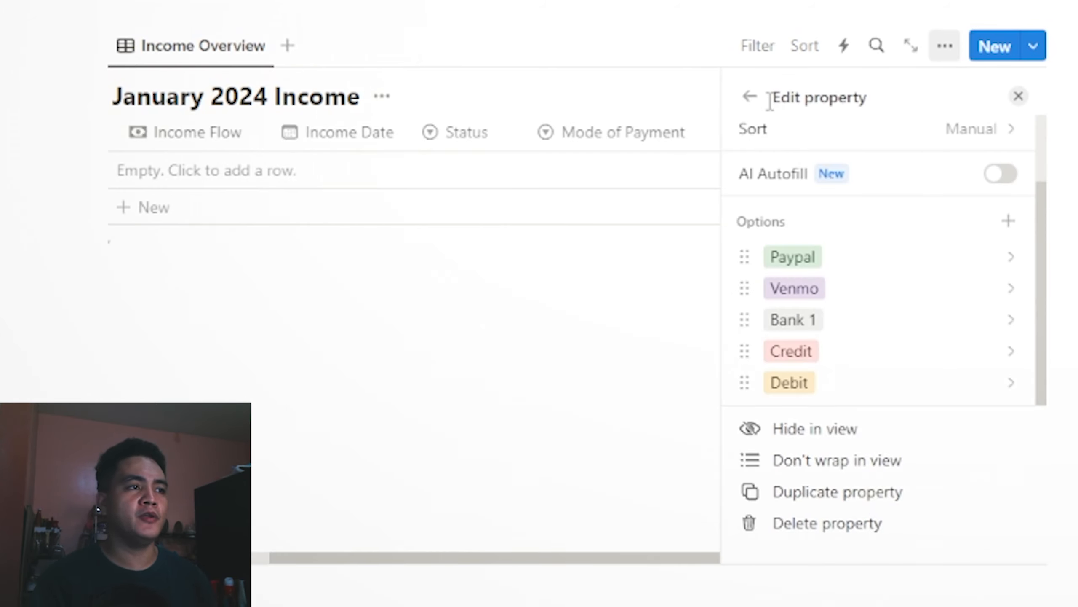
key(Escape)
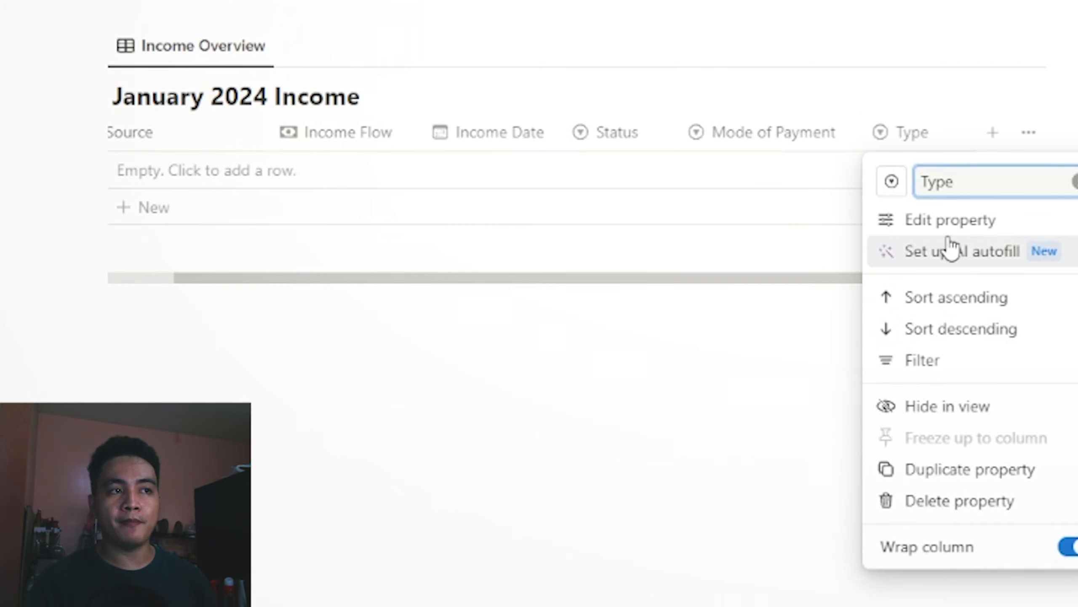
Step: Delete the Subscription, Rent, Bill, grocery and Investments options from the income table's Type property
click(932, 227)
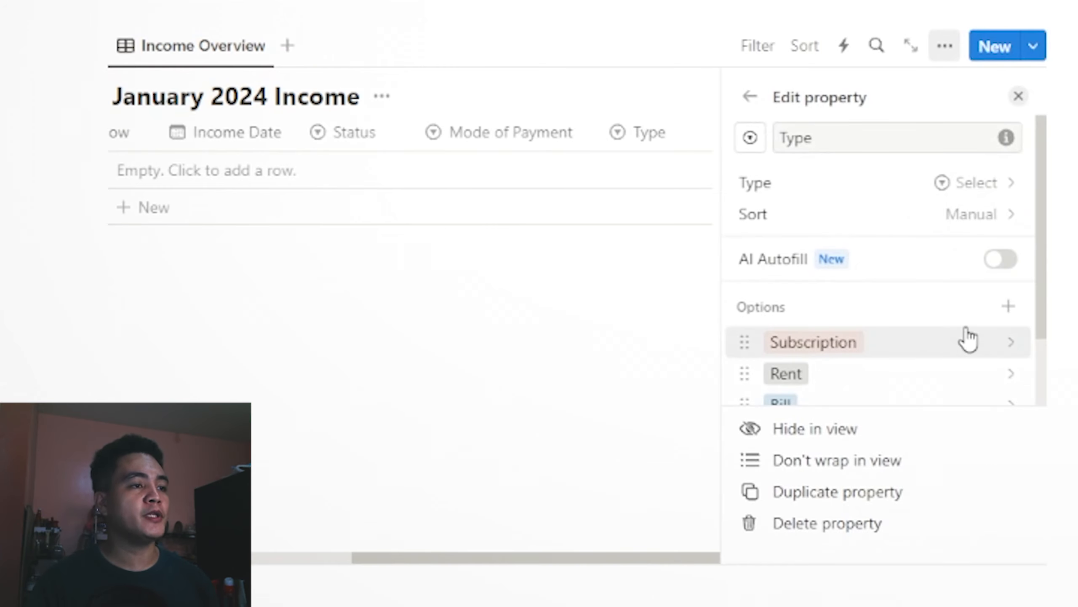
scroll(963, 343, down, 2)
click(894, 264)
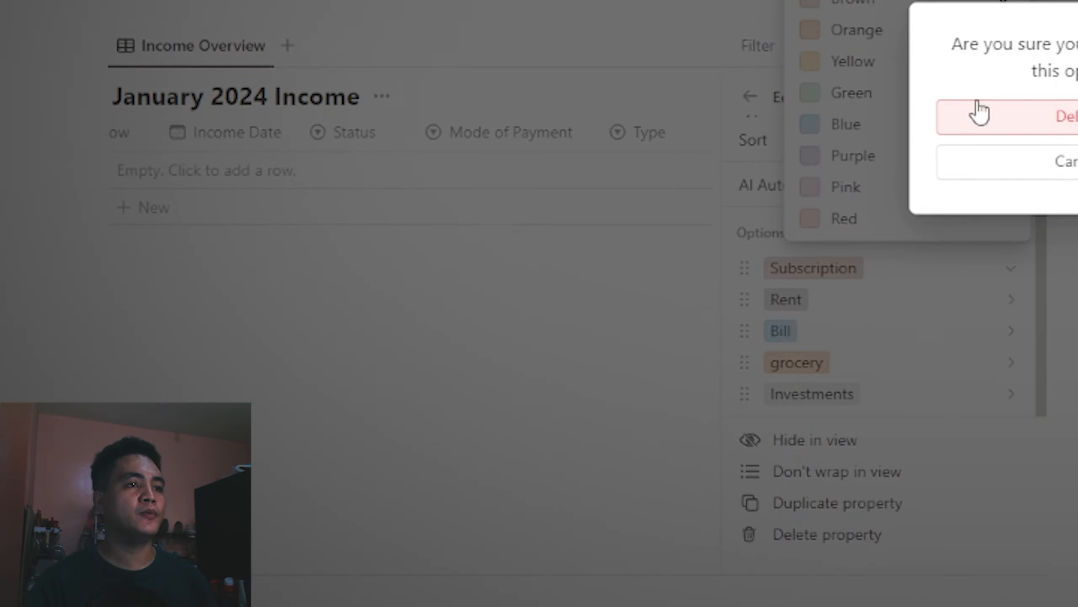
click(975, 108)
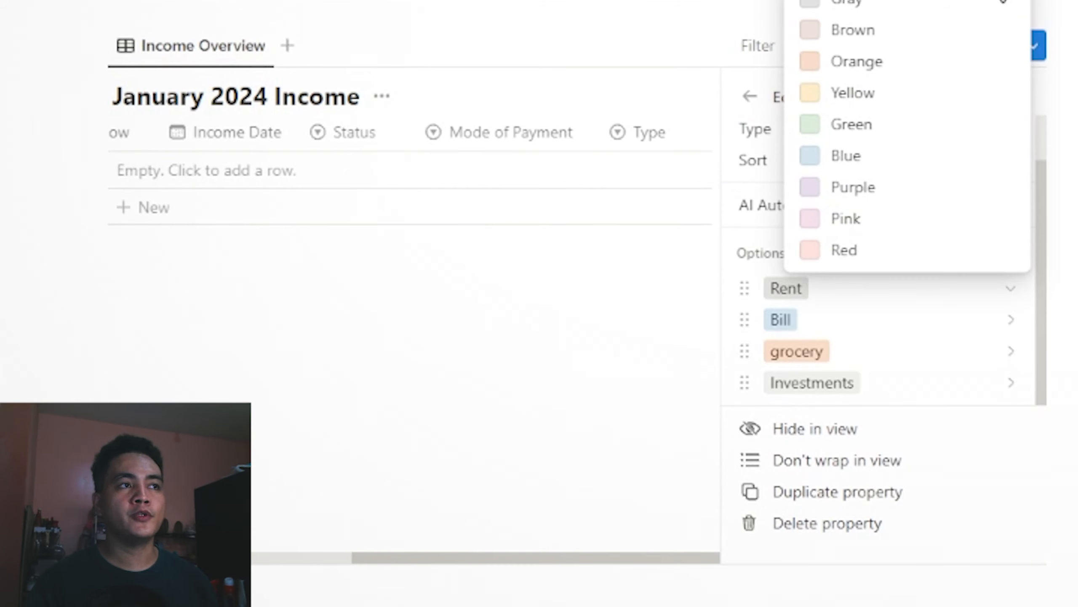
click(934, 0)
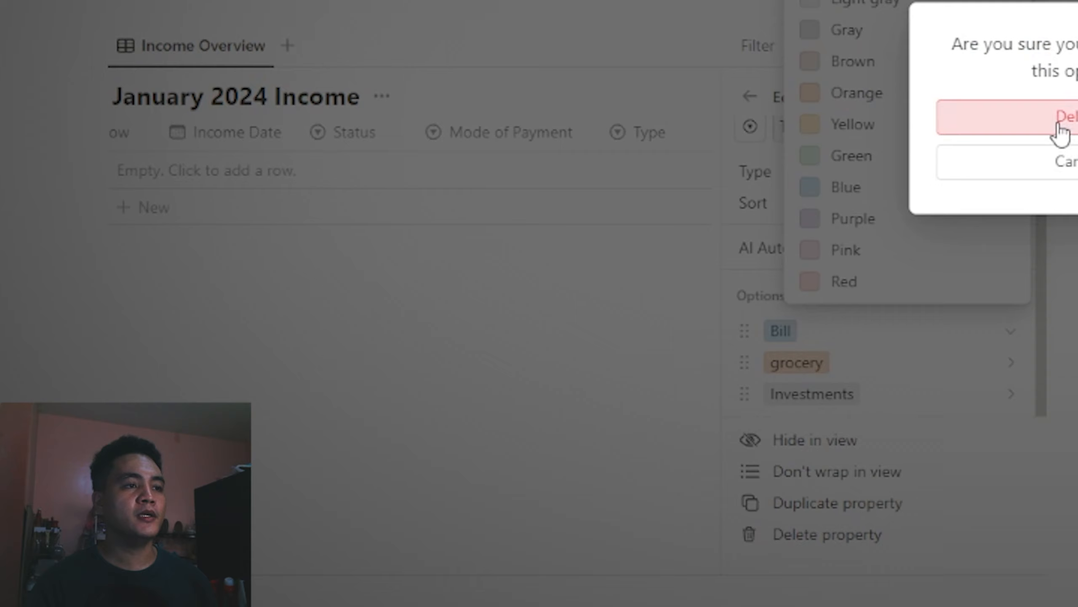
click(1058, 122)
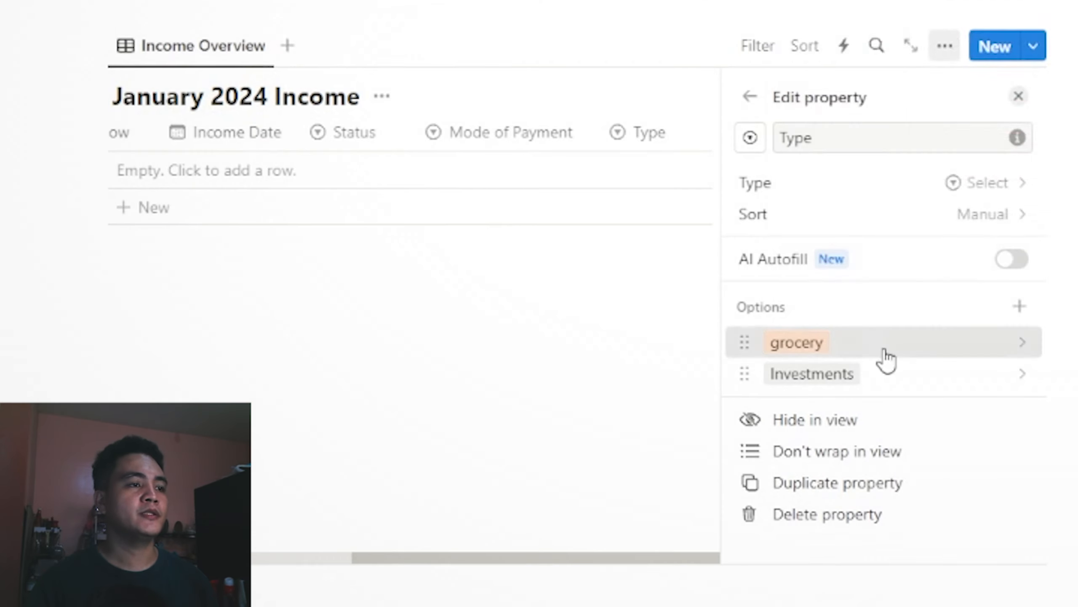
click(884, 349)
click(934, 1)
click(1053, 119)
click(912, 342)
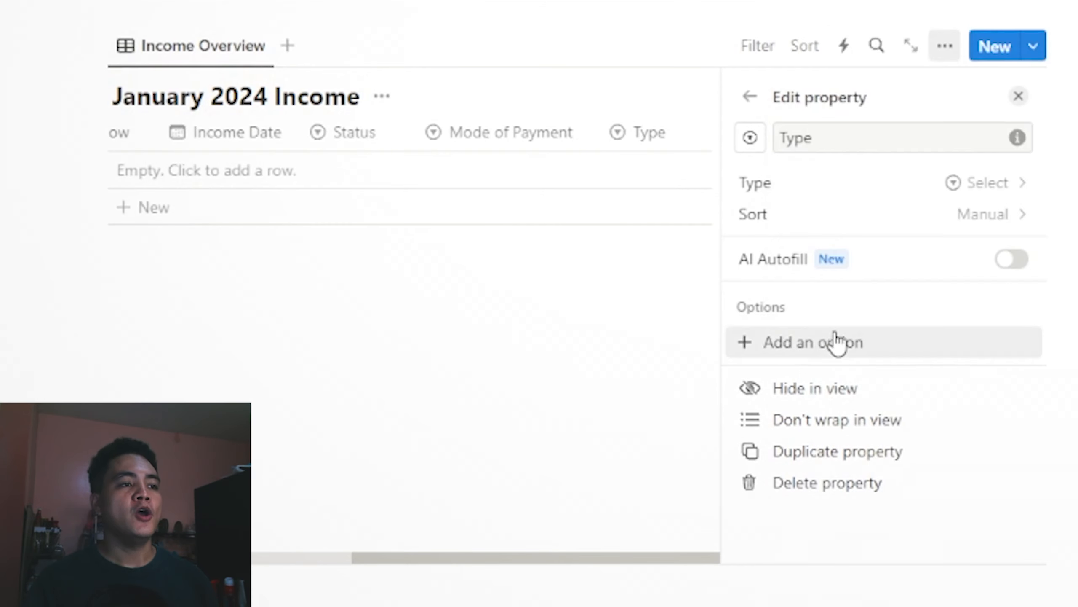
Step: Add the options Salary, AirBnB, Investment returns and Net Income Small Biz to the income table's Type property
click(832, 347)
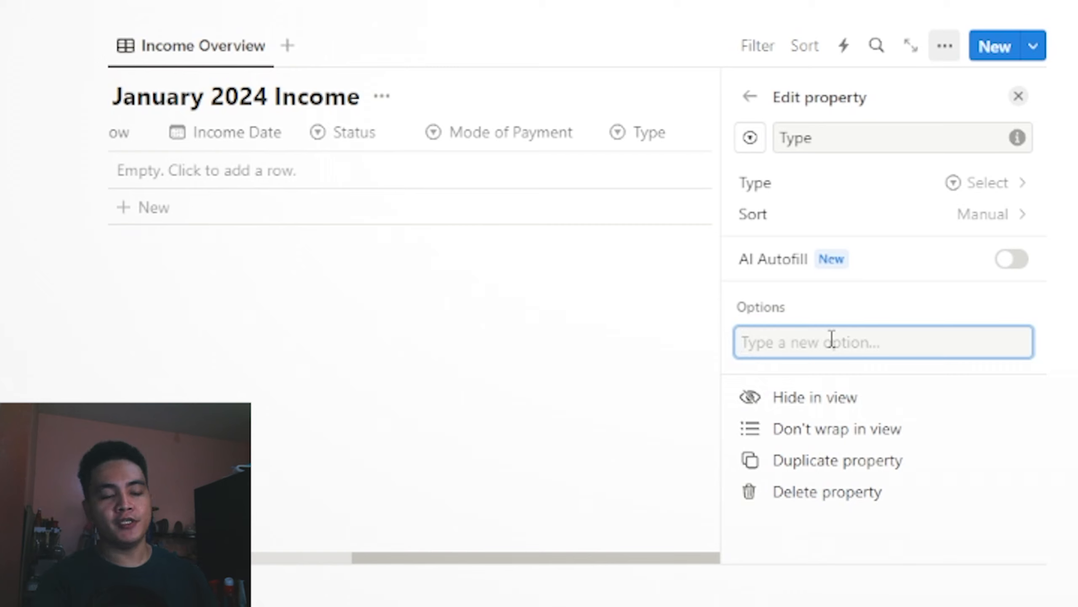
text(Salary)
key(Return)
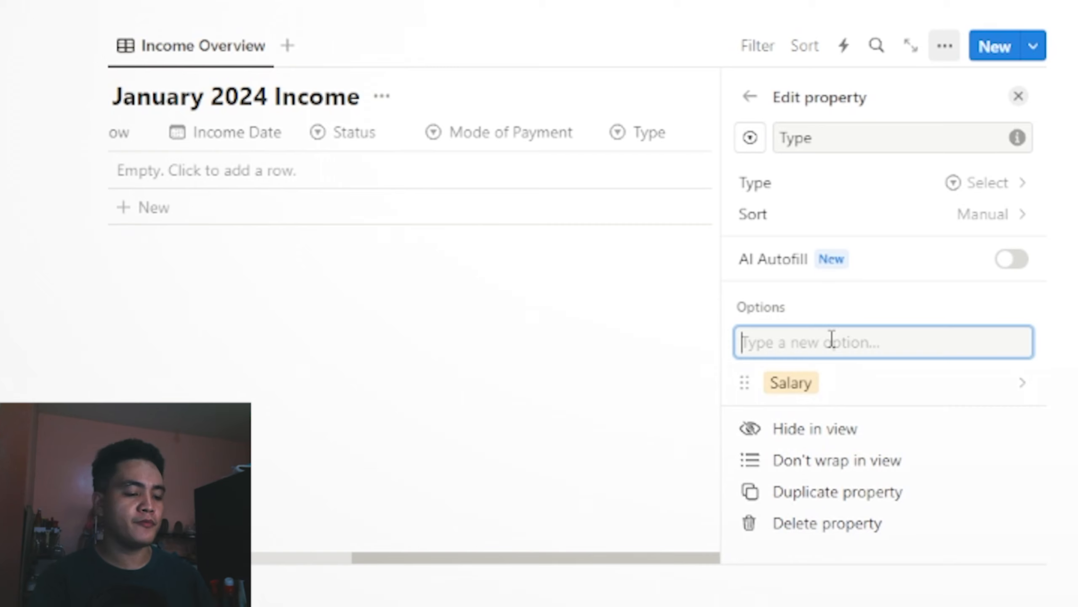
text(AirBnB)
key(Return)
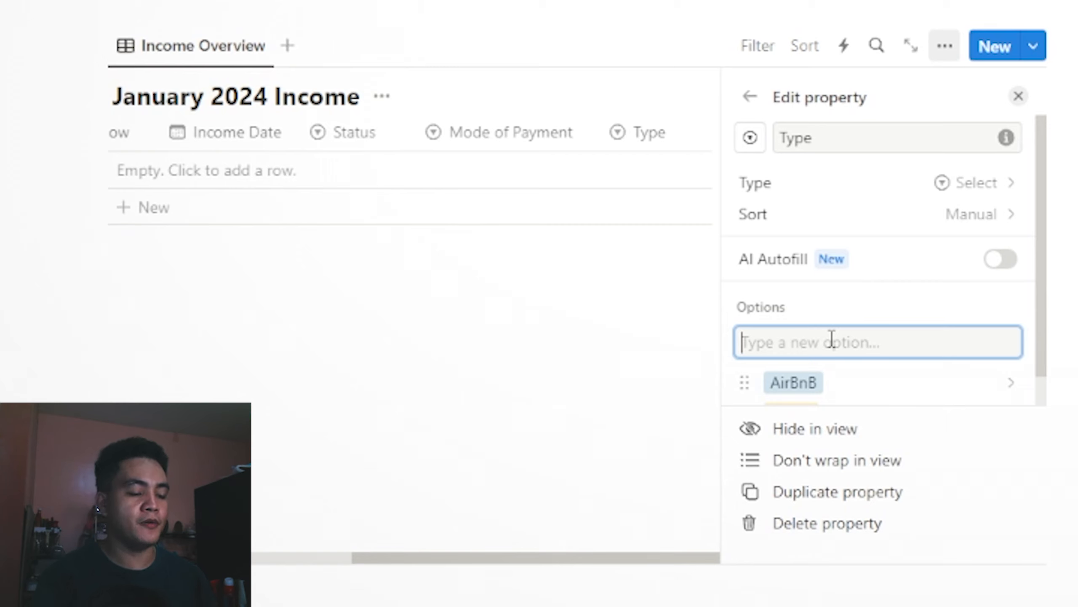
text(Inv)
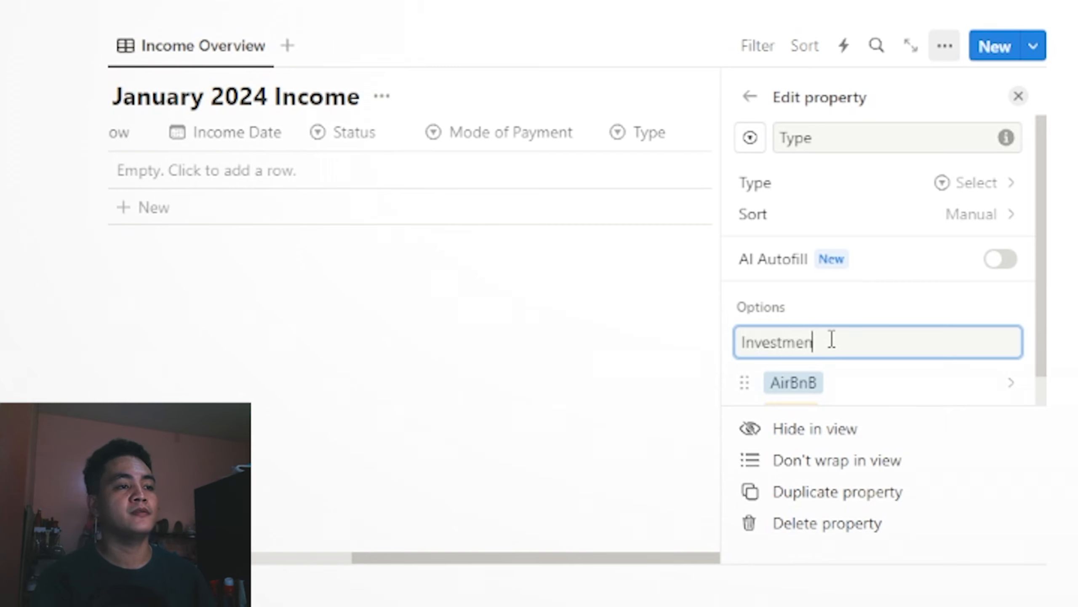
text(estment returns)
key(Return)
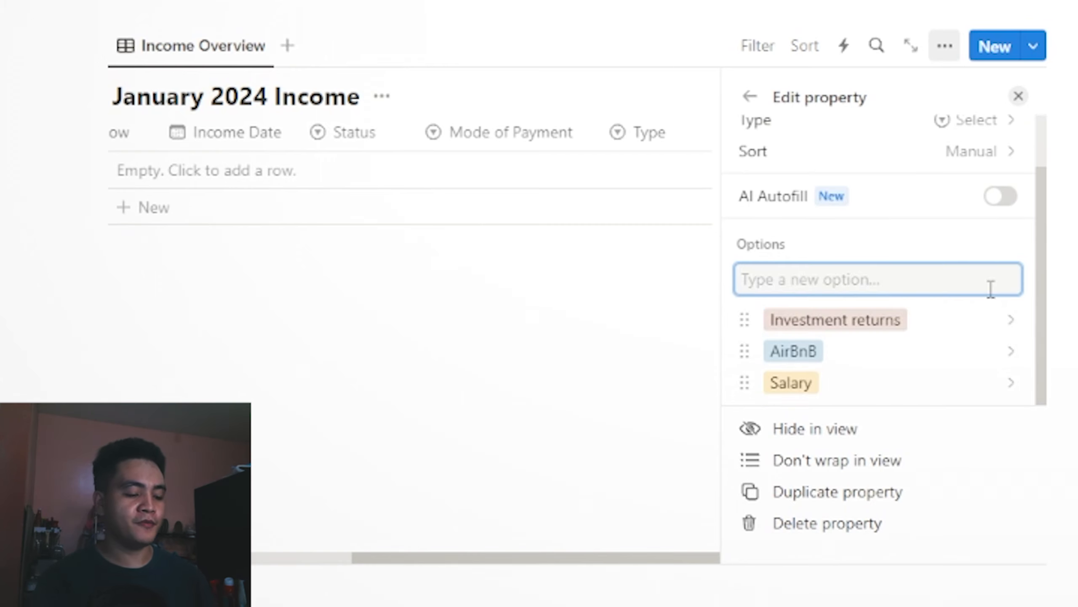
text(Small Business)
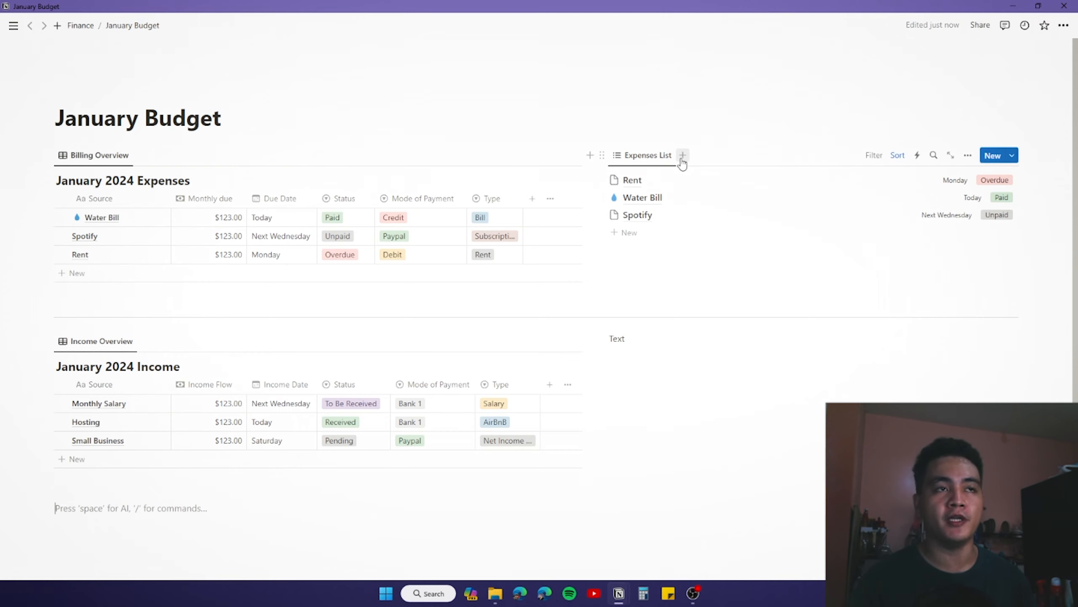
Step: Add a new empty list view beside Expenses List, using January 2024 Income as its data source
click(683, 158)
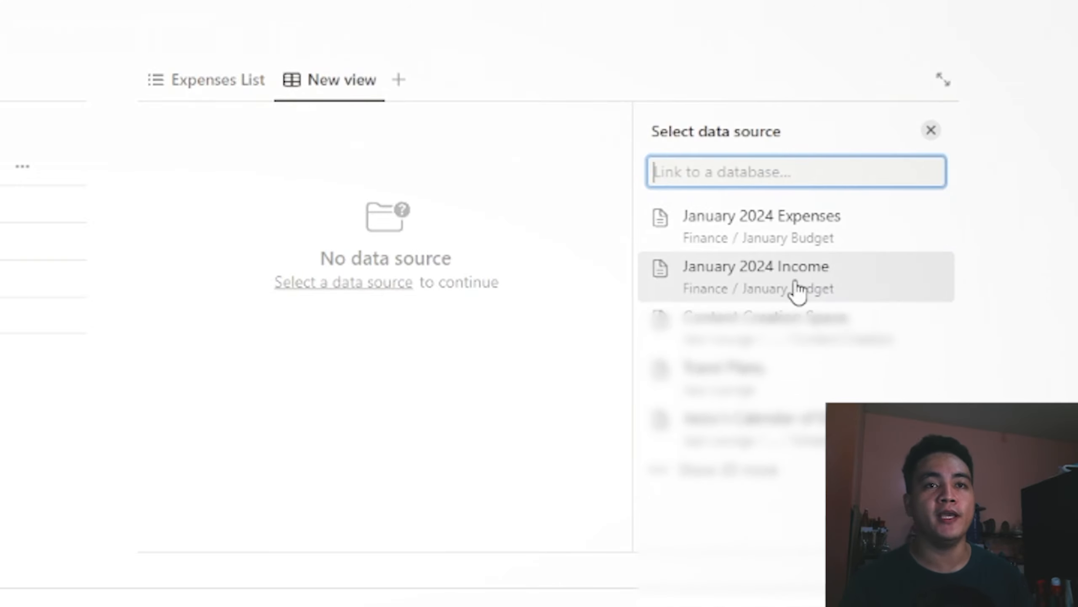
click(798, 292)
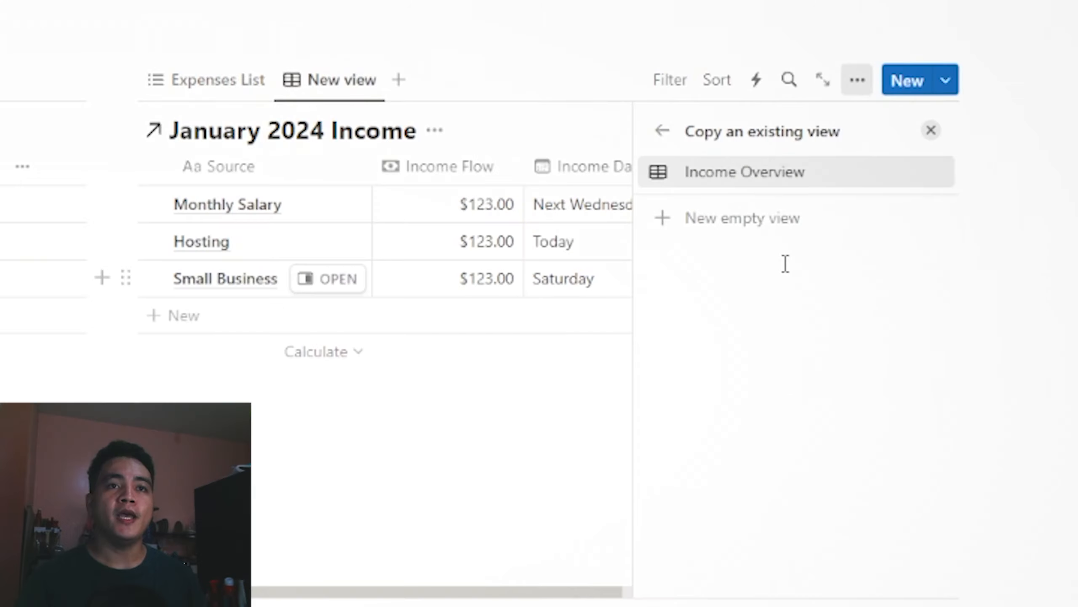
click(787, 232)
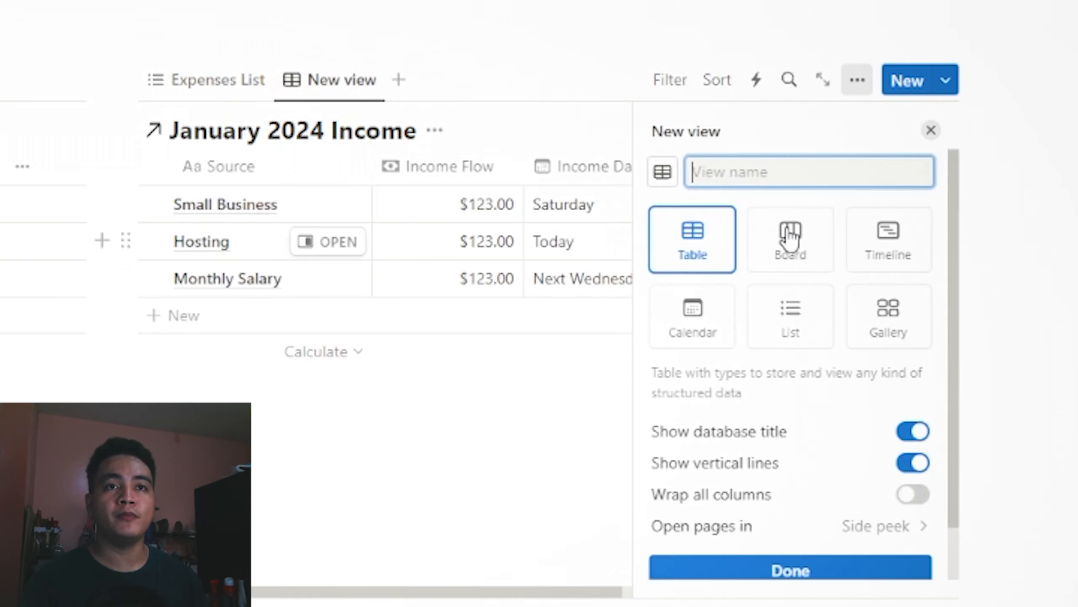
click(790, 314)
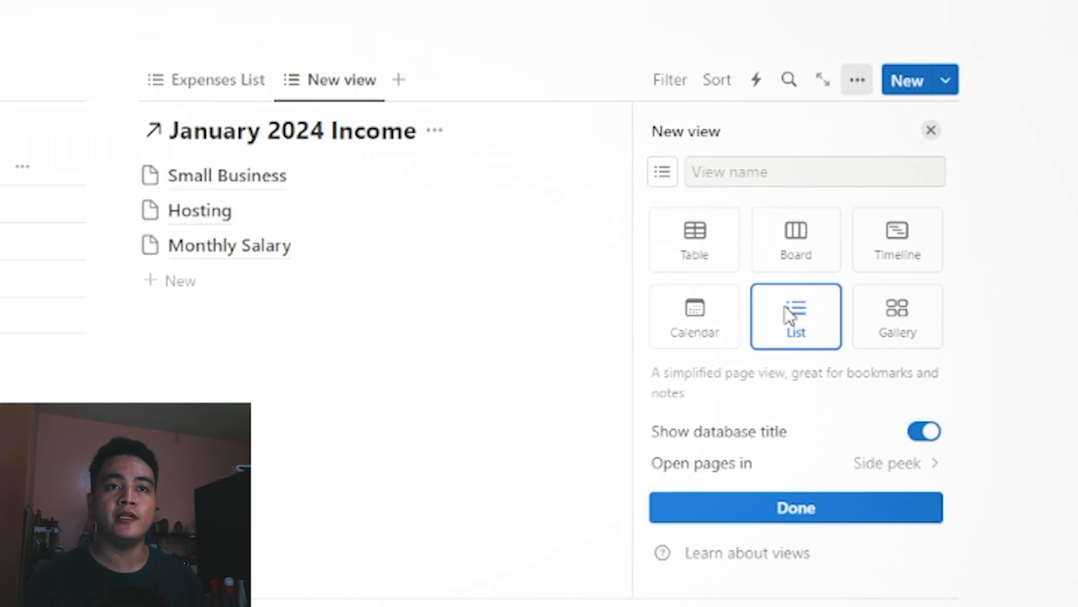
click(828, 519)
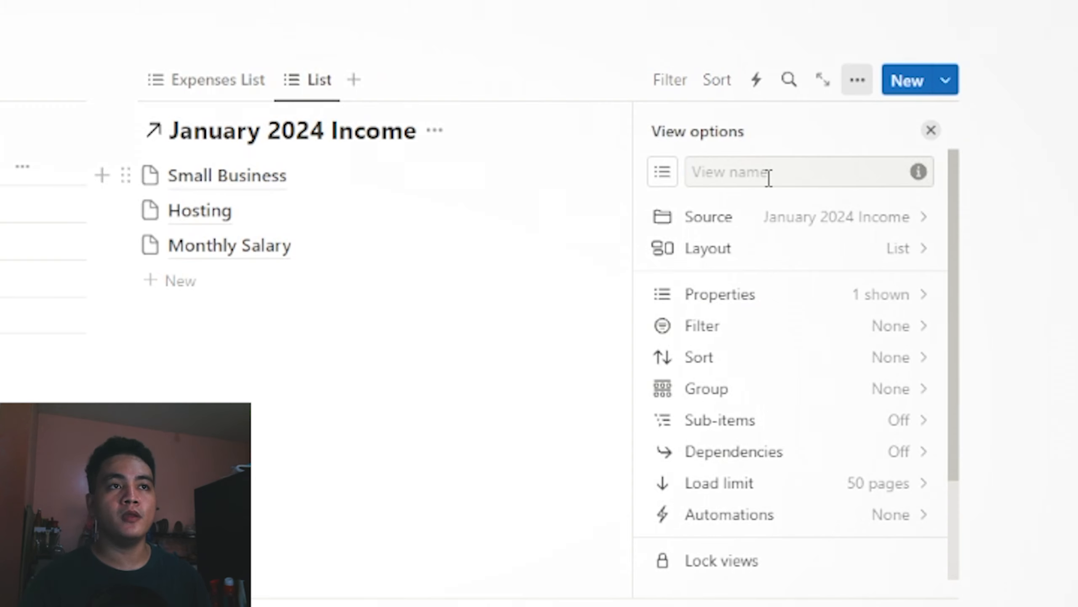
Step: Name the new list view "Income List"
click(769, 178)
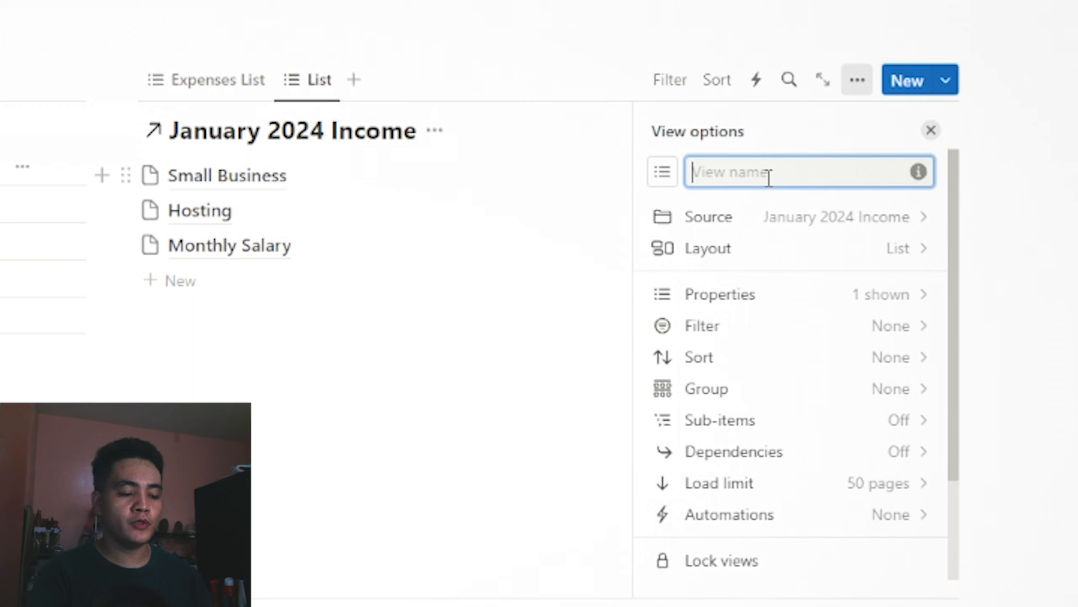
text(Income Lis)
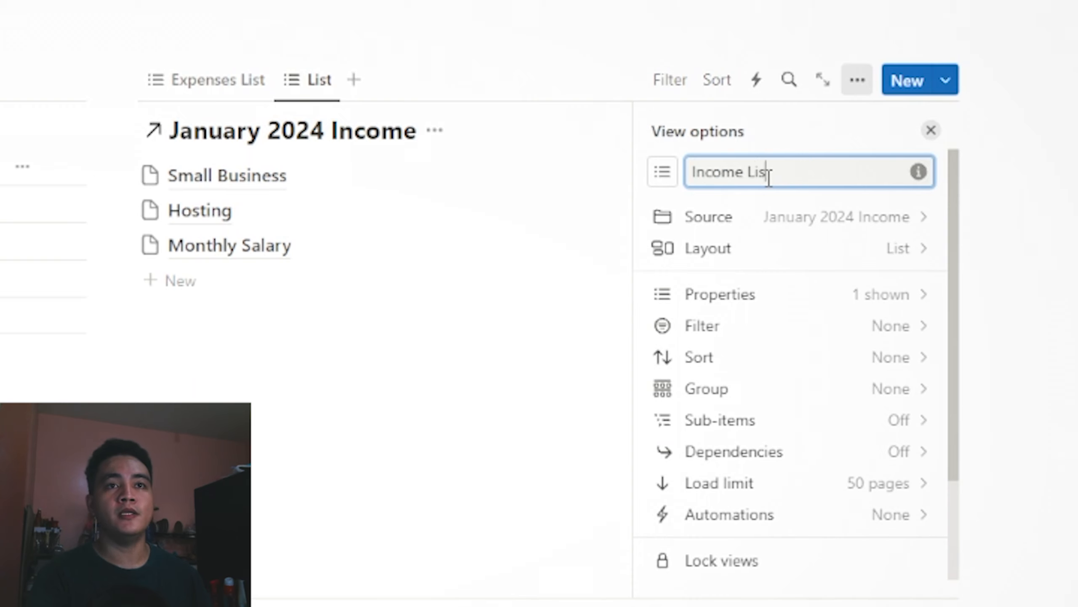
text(t)
key(Return)
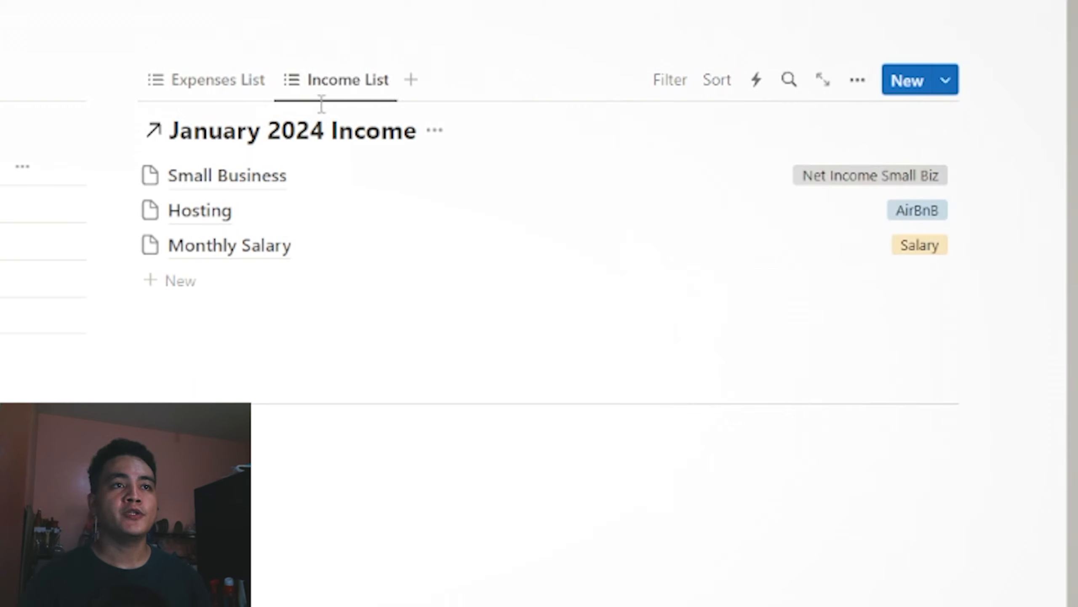
Step: In the Income List view, hide Type, show Income Date and Status, and hide the January 2024 Income title
click(236, 85)
click(344, 81)
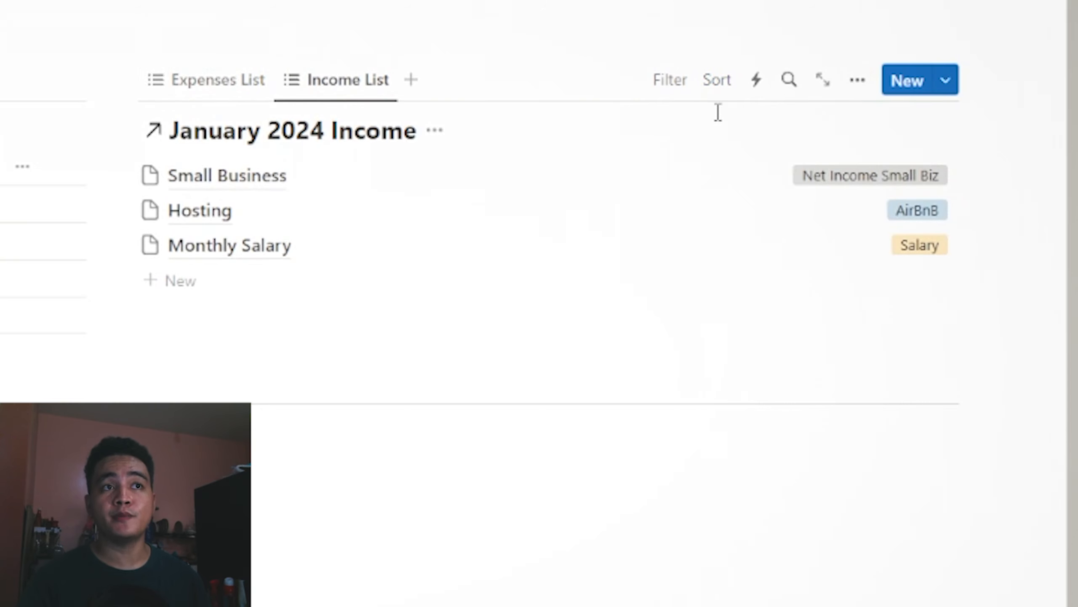
click(857, 85)
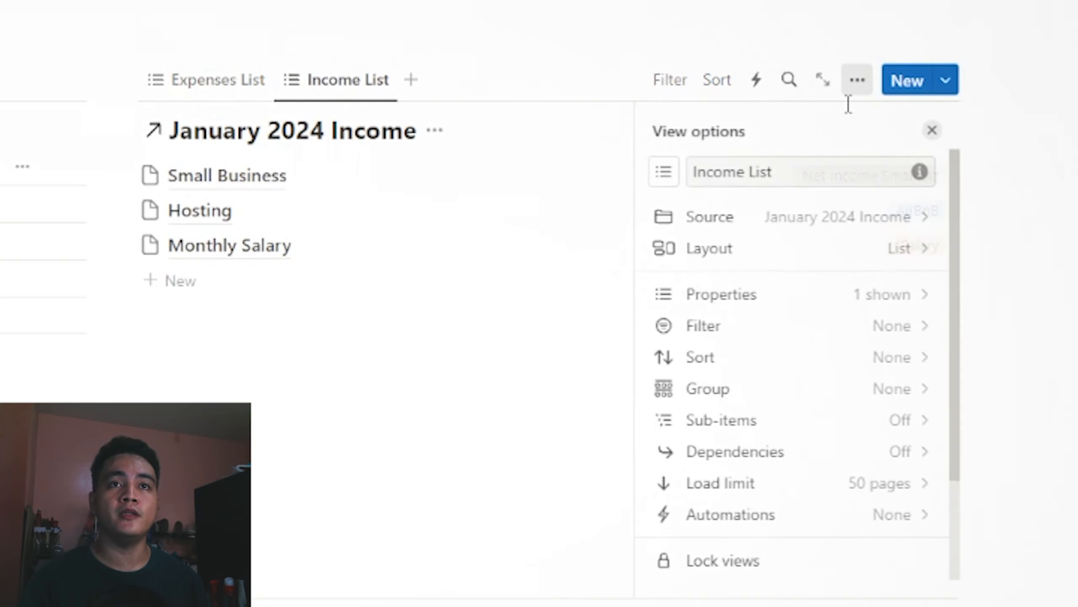
click(875, 298)
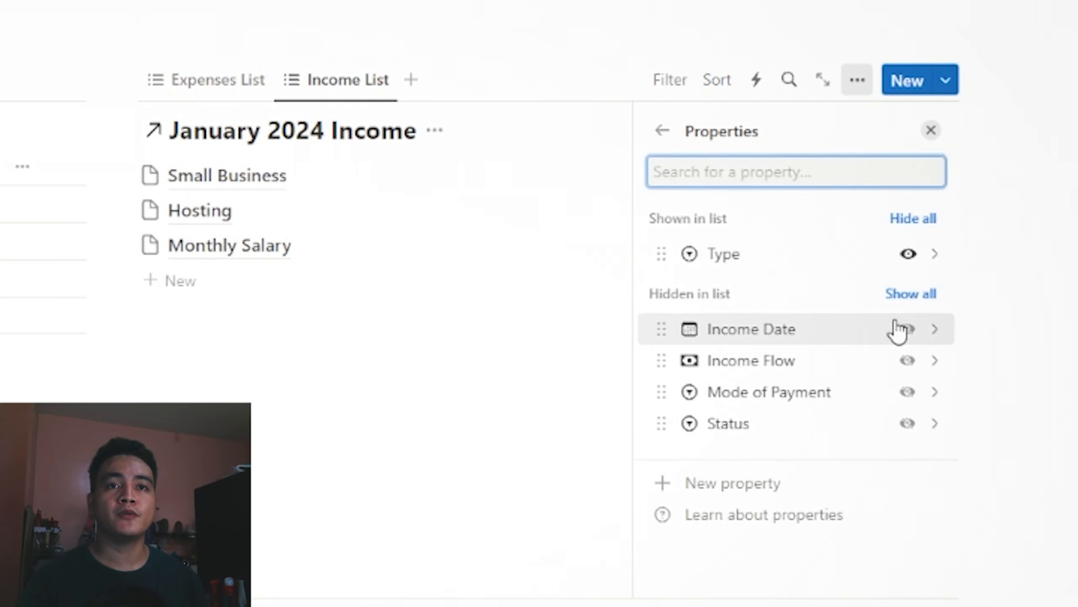
click(908, 255)
click(908, 286)
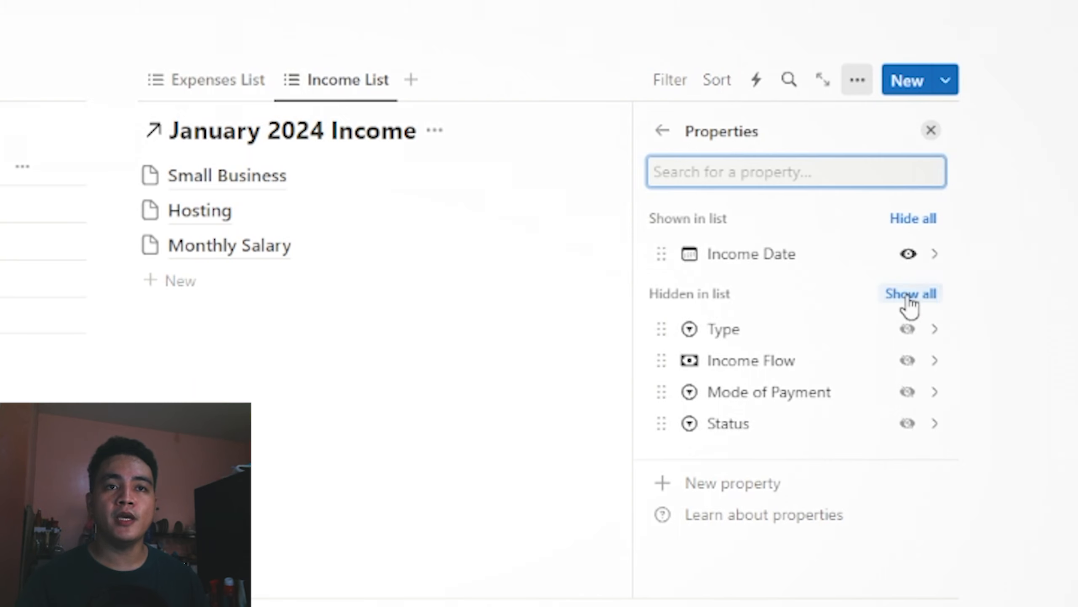
click(908, 423)
click(424, 140)
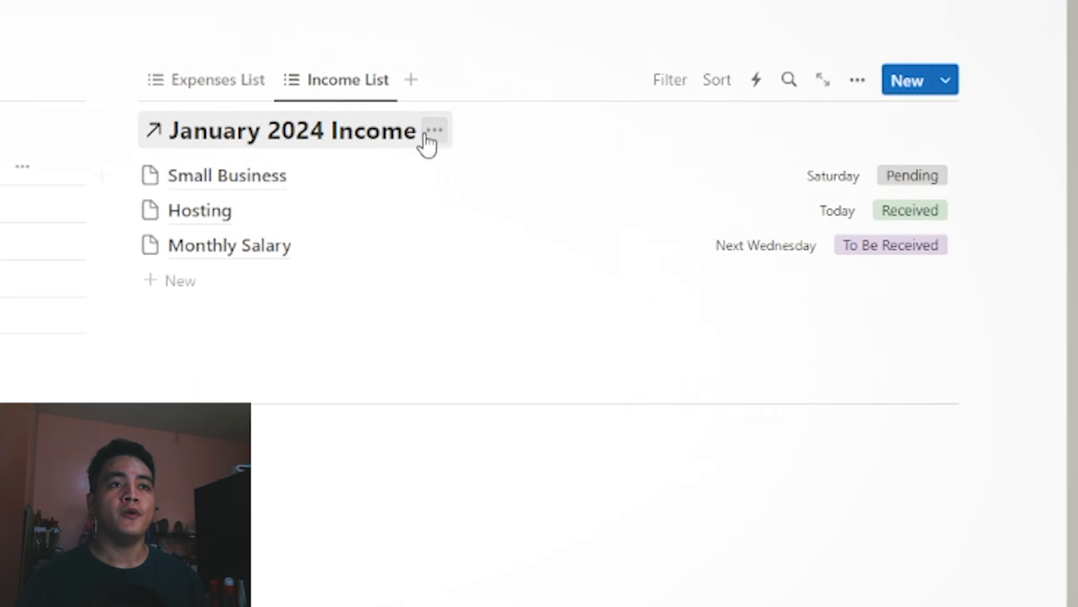
click(435, 130)
click(437, 255)
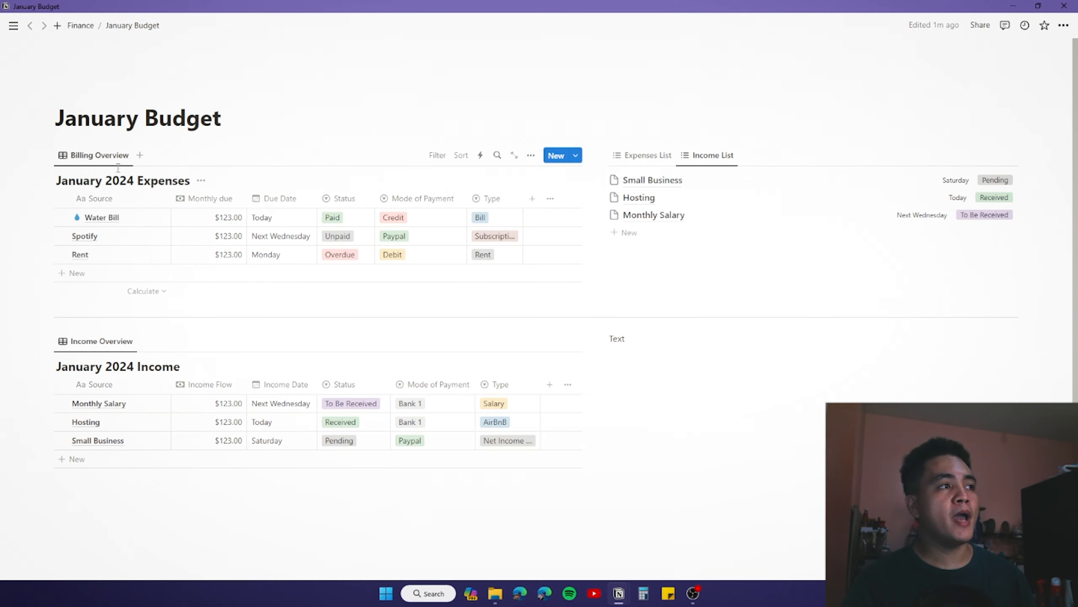
Step: Rename the Billing Overview view of the expenses table to "Expenses Overview"
click(131, 161)
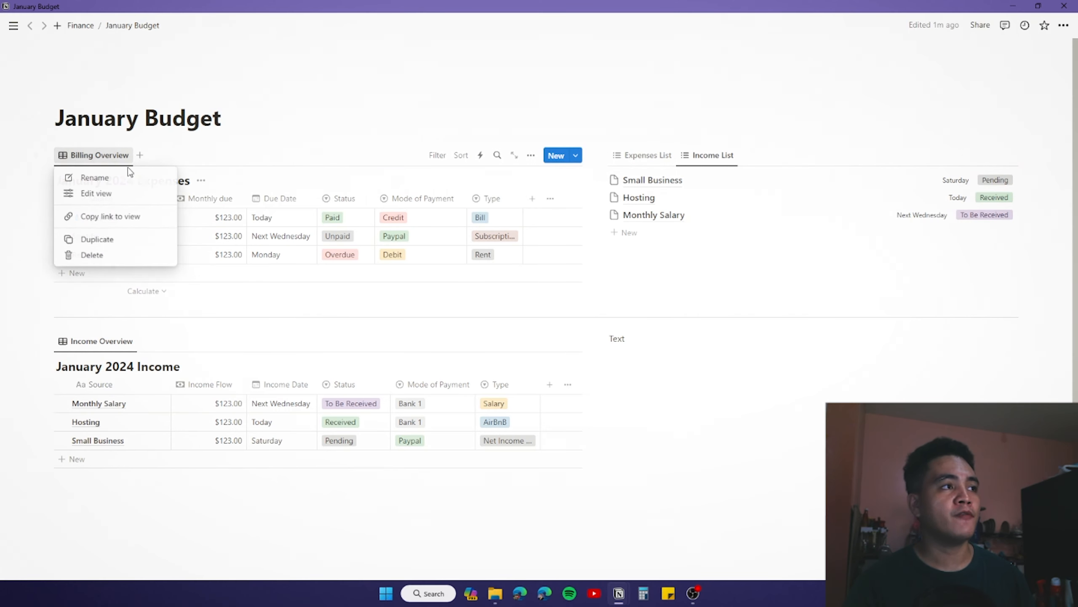
click(127, 172)
double_click(459, 202)
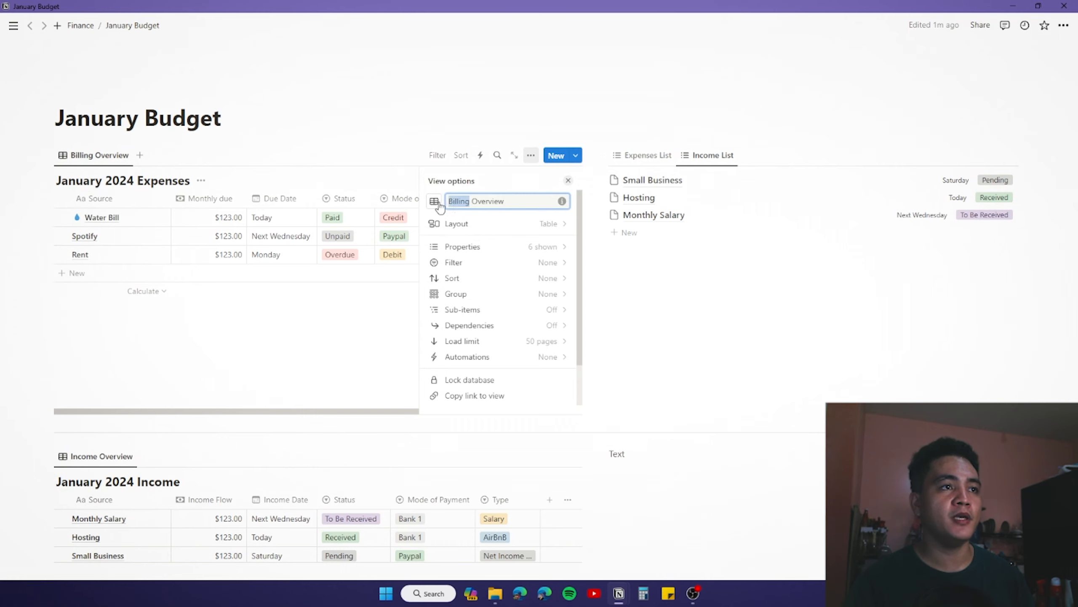
text(Expenses)
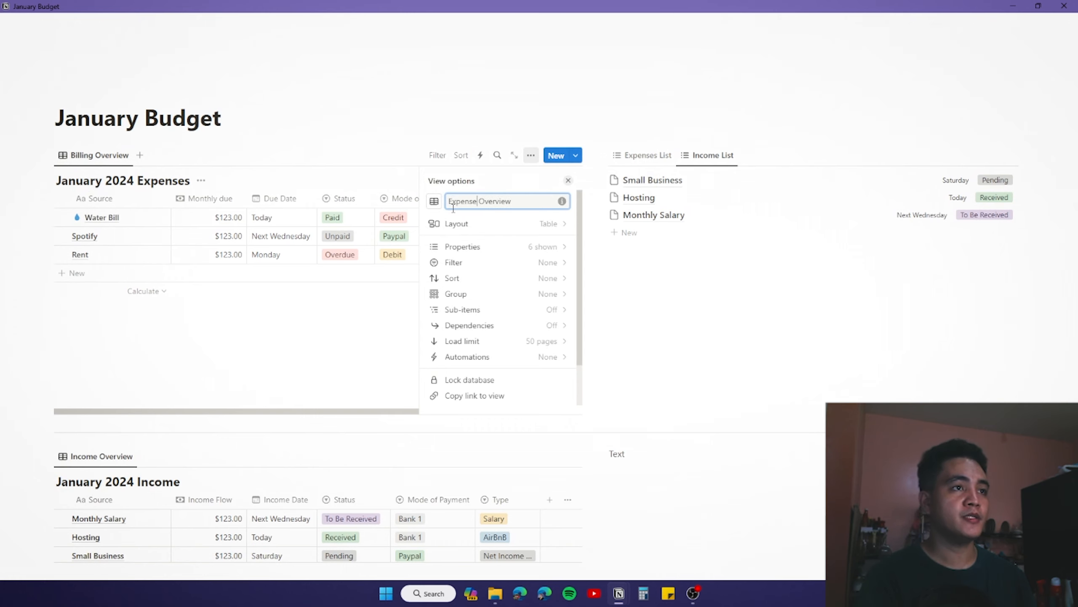
key(Return)
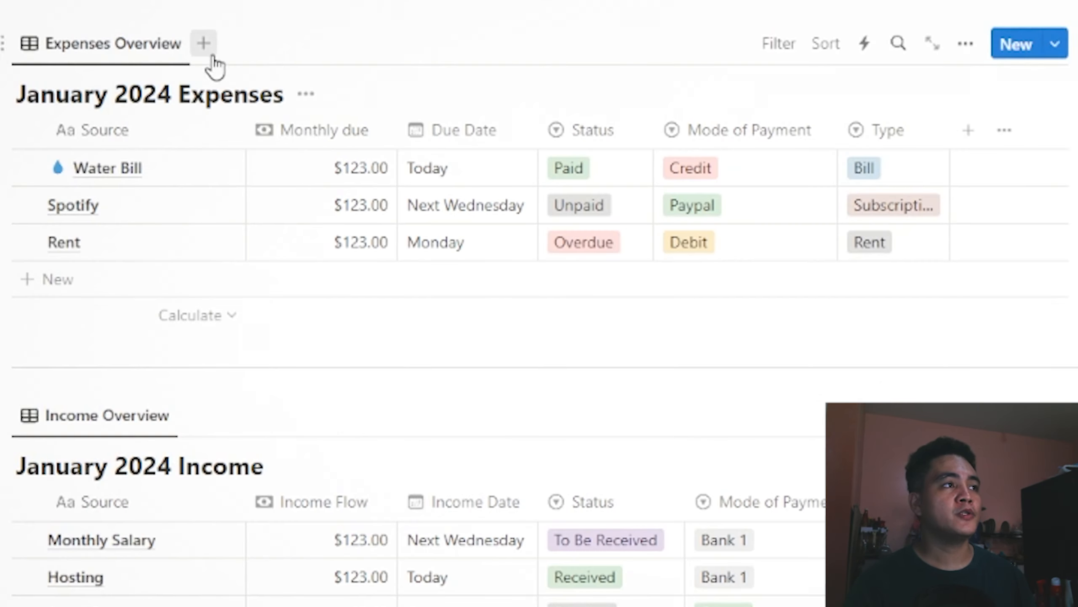
Step: Add a new board view to the January 2024 Expenses database
click(150, 156)
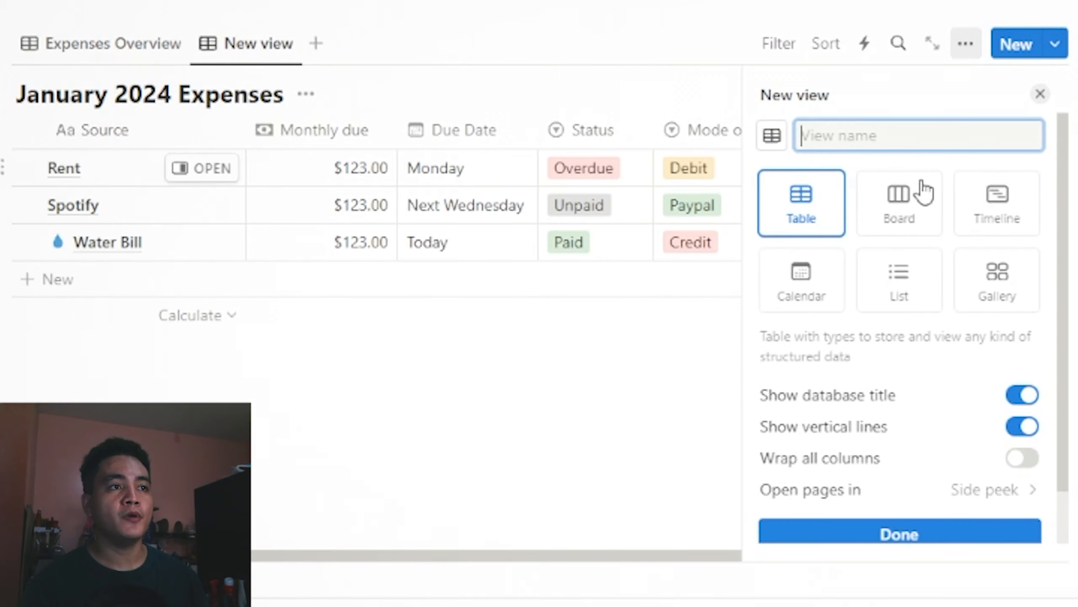
click(915, 221)
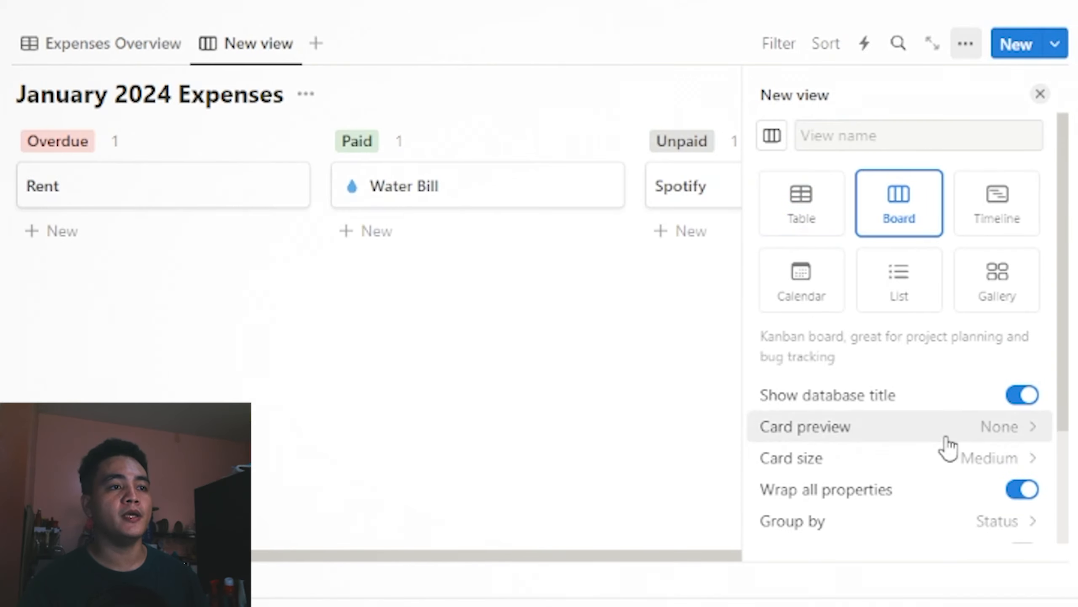
scroll(942, 467, down, 3)
click(936, 484)
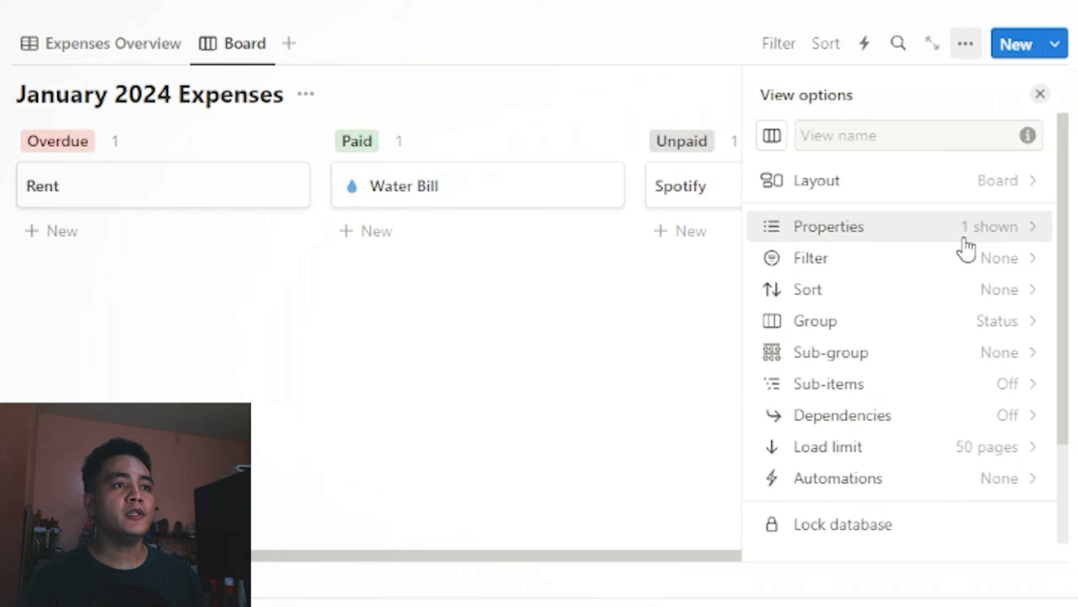
Step: Choose Status as the property that groups the expenses board
click(977, 333)
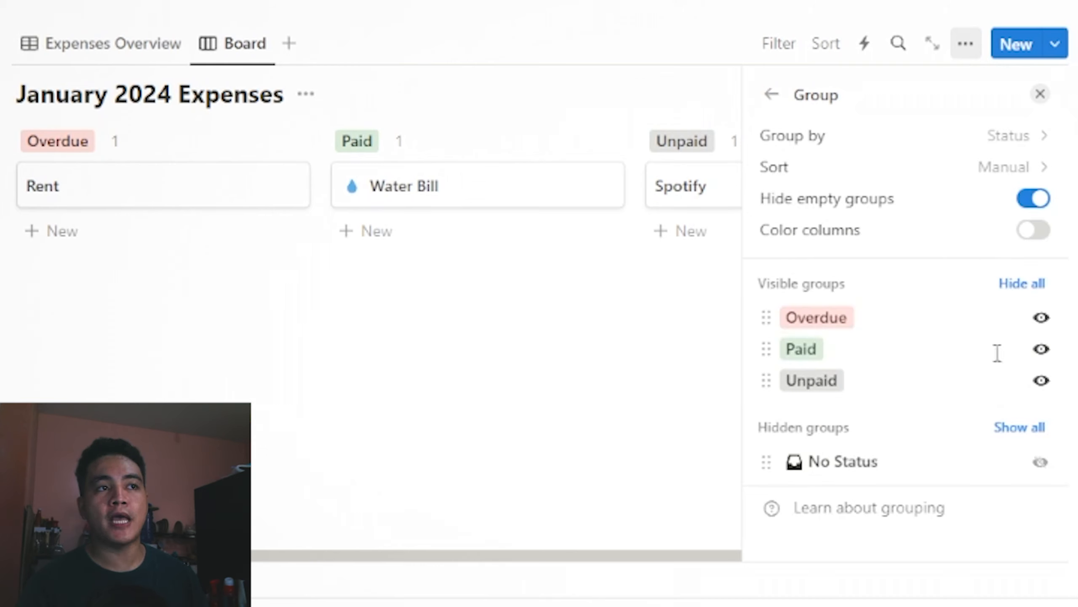
click(1003, 145)
click(862, 327)
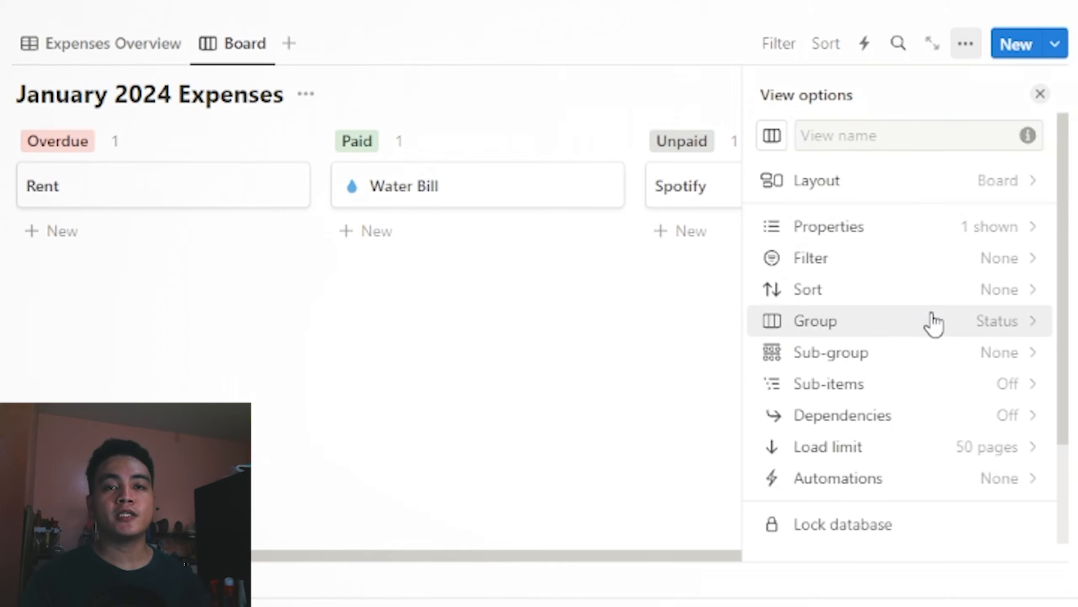
click(933, 323)
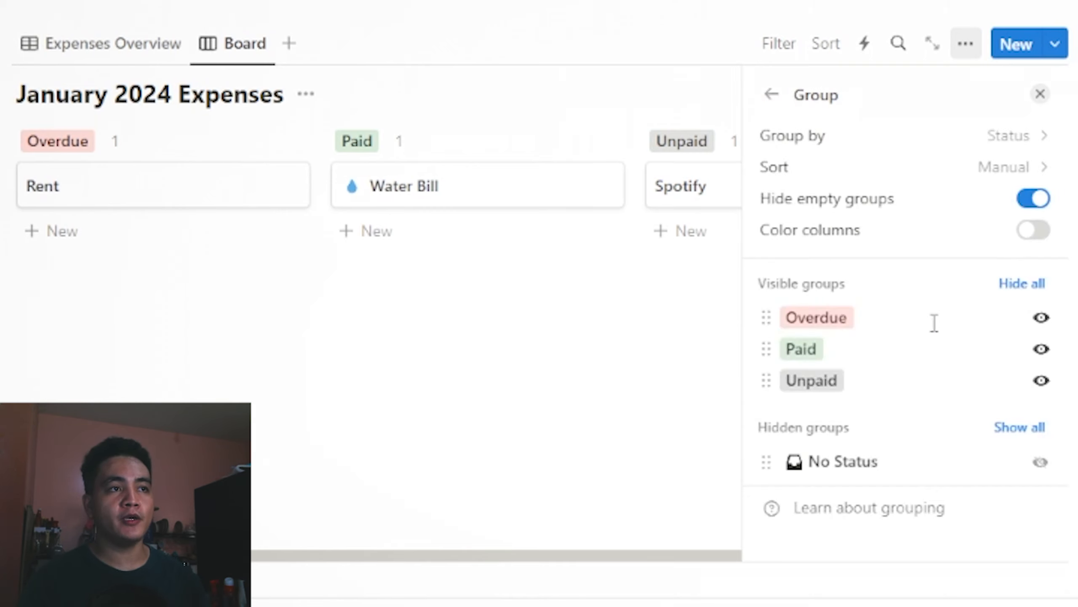
click(886, 143)
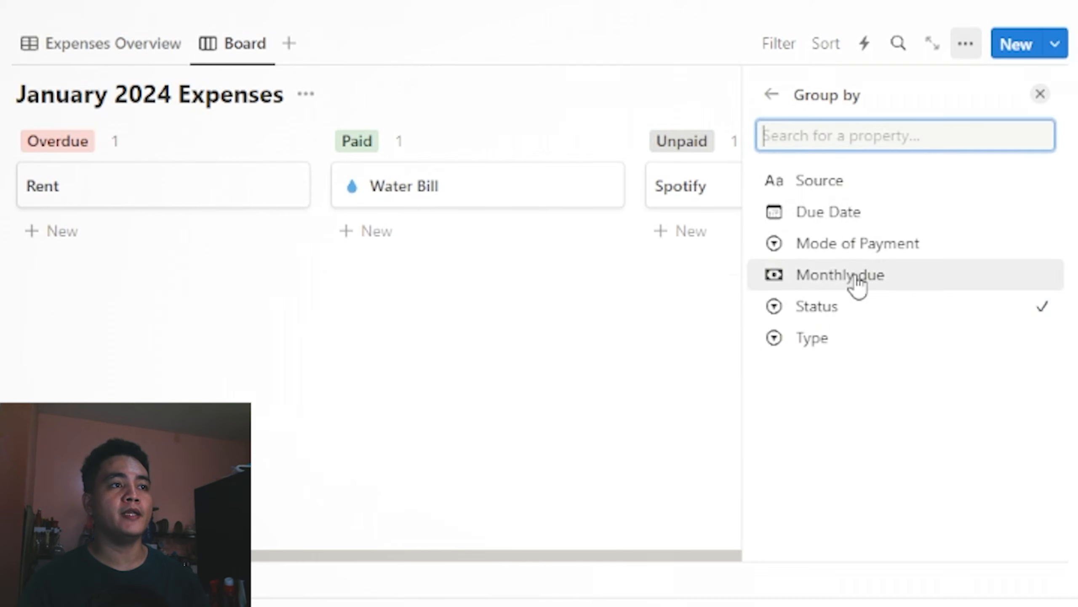
click(839, 308)
click(1040, 94)
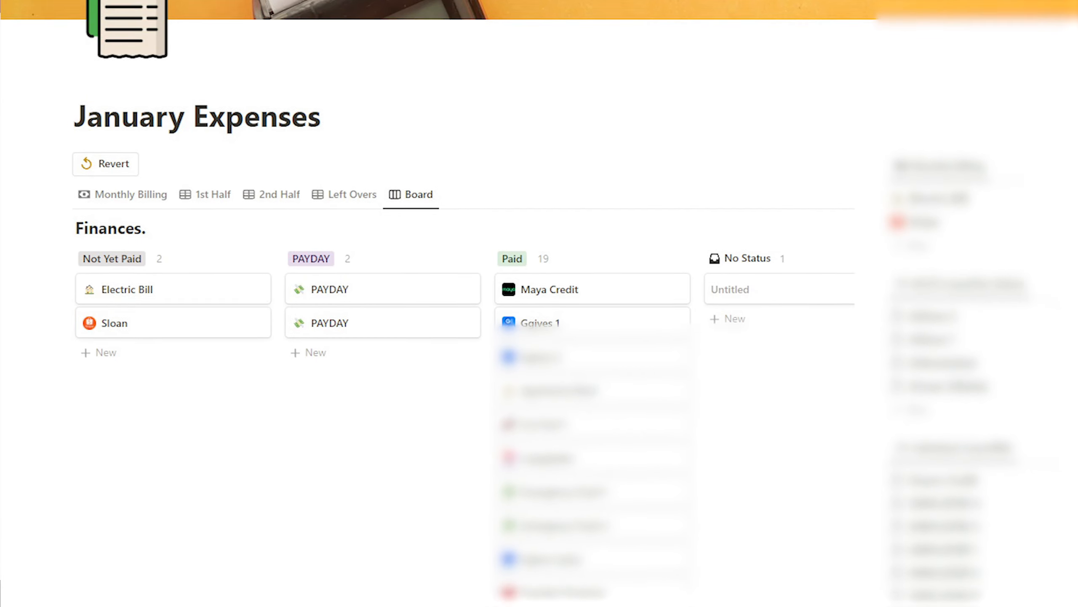
scroll(539, 304, down, 2)
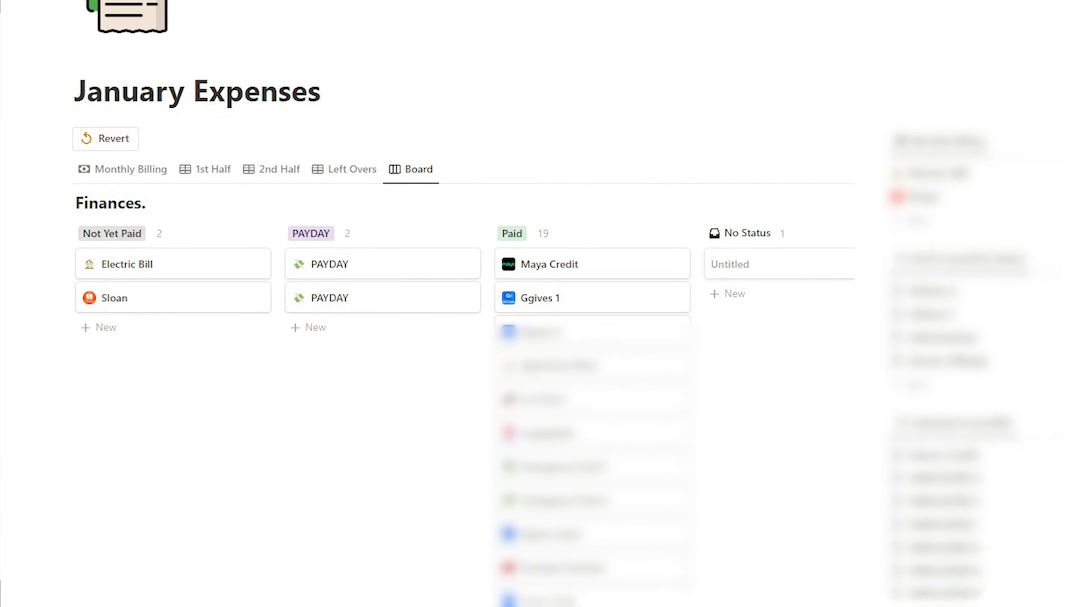
scroll(539, 303, down, 3)
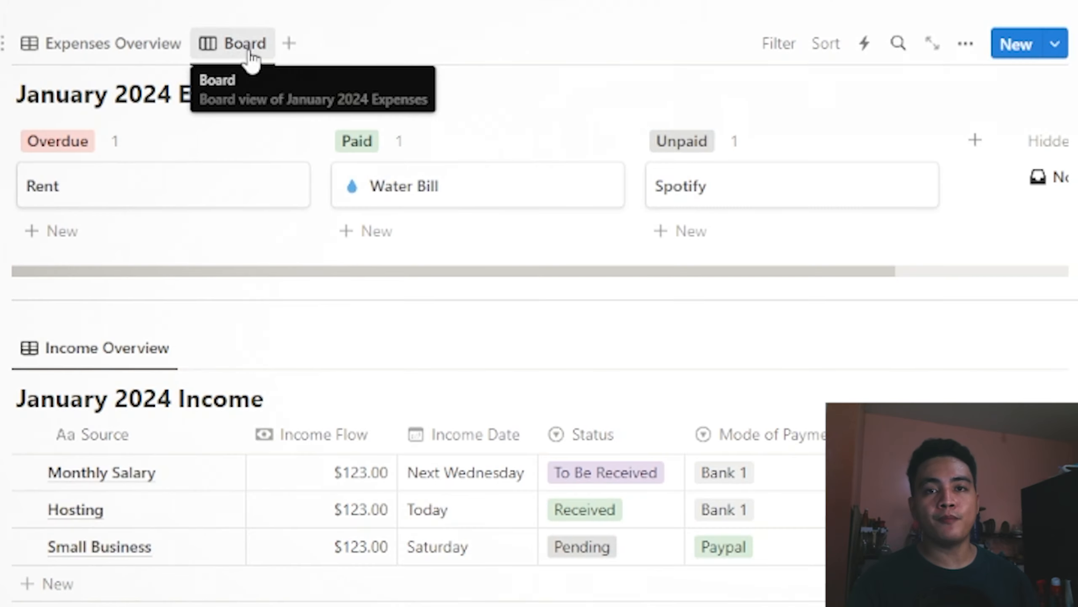
Step: Name the expenses board view "Expenses Status"
click(251, 53)
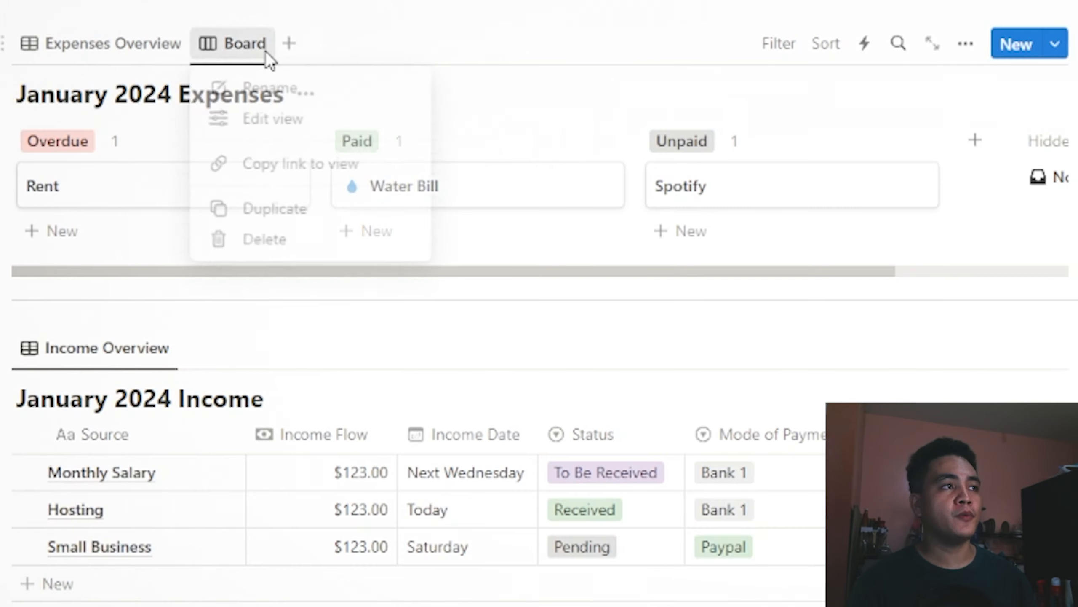
click(310, 94)
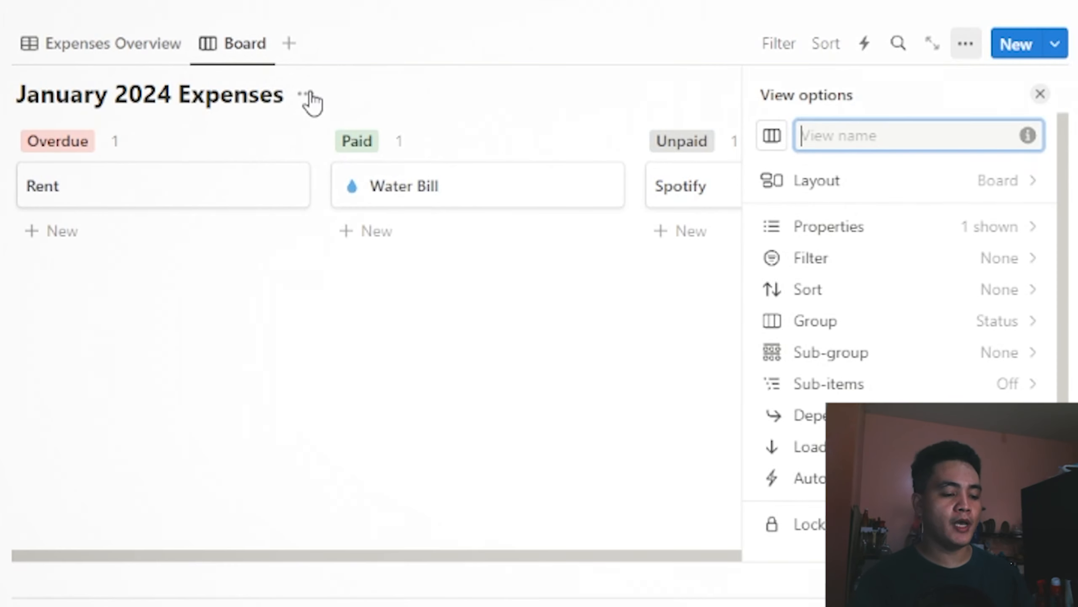
text(E)
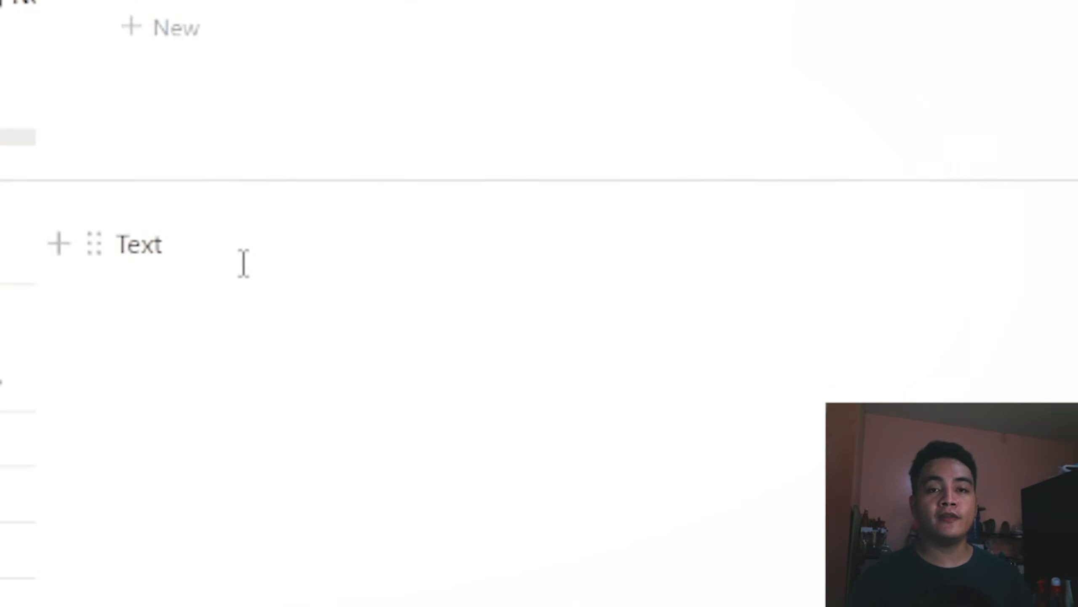
Step: Replace the placeholder text beside the income table with a new empty calendar view of January 2024 Expenses
key(BackSpace)
key(BackSpace)
key(BackSpace)
key(BackSpace)
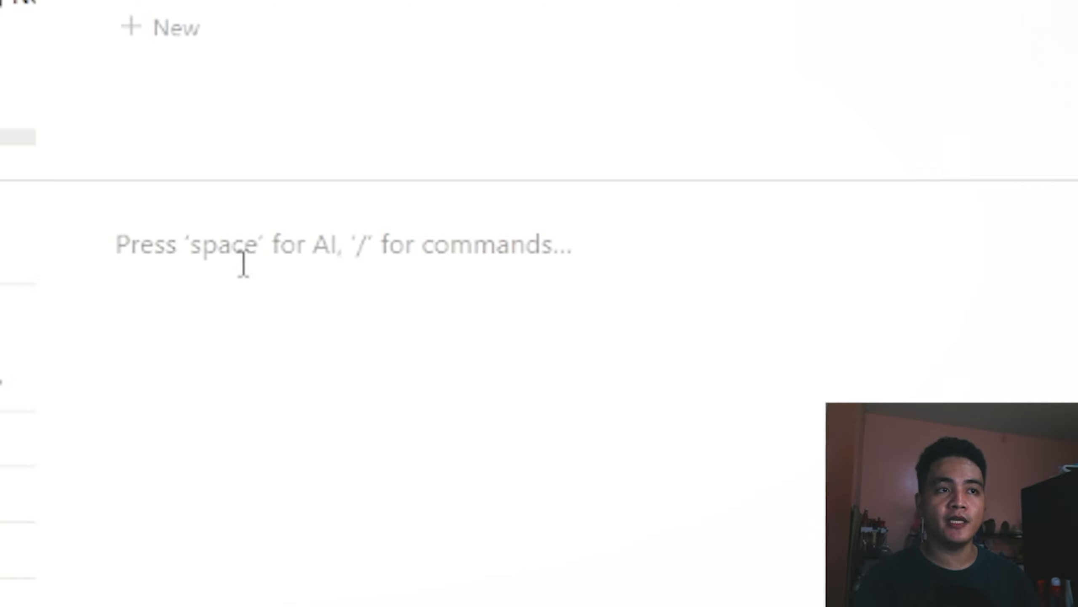
text(/calenda)
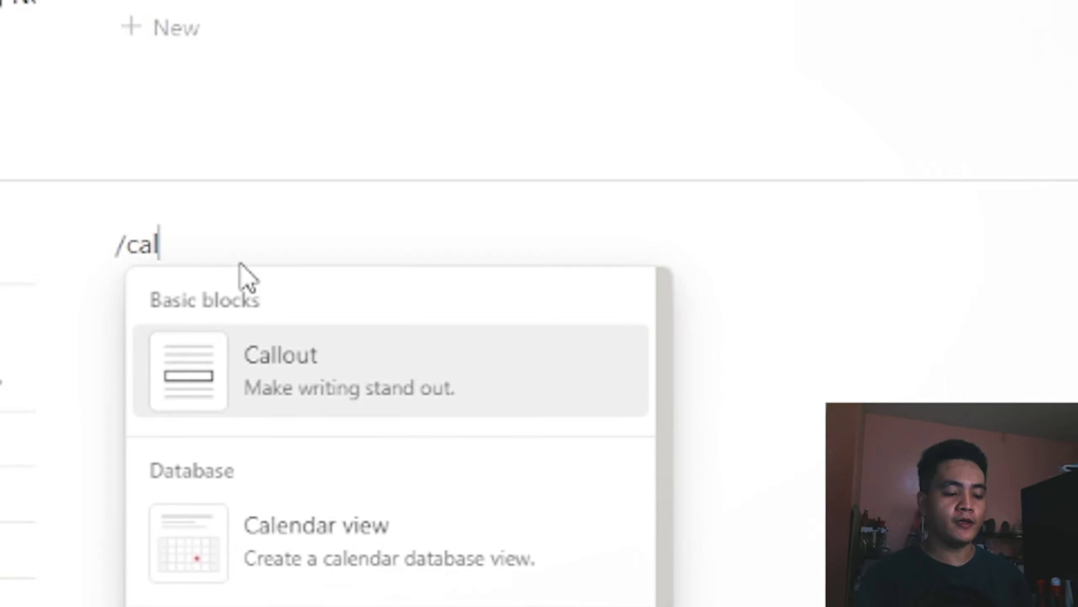
text(r)
key(Return)
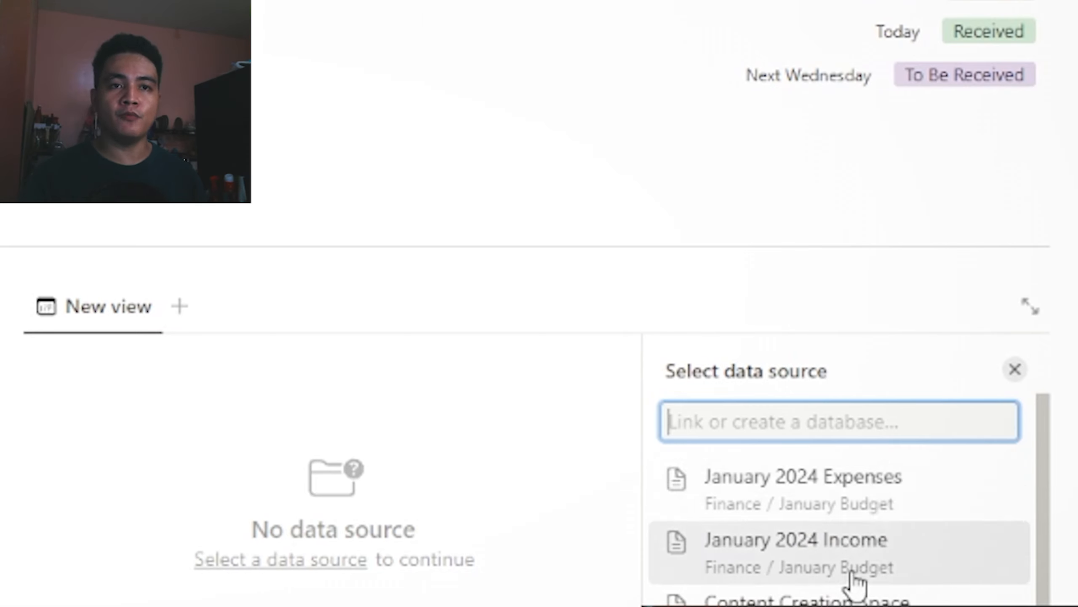
click(872, 519)
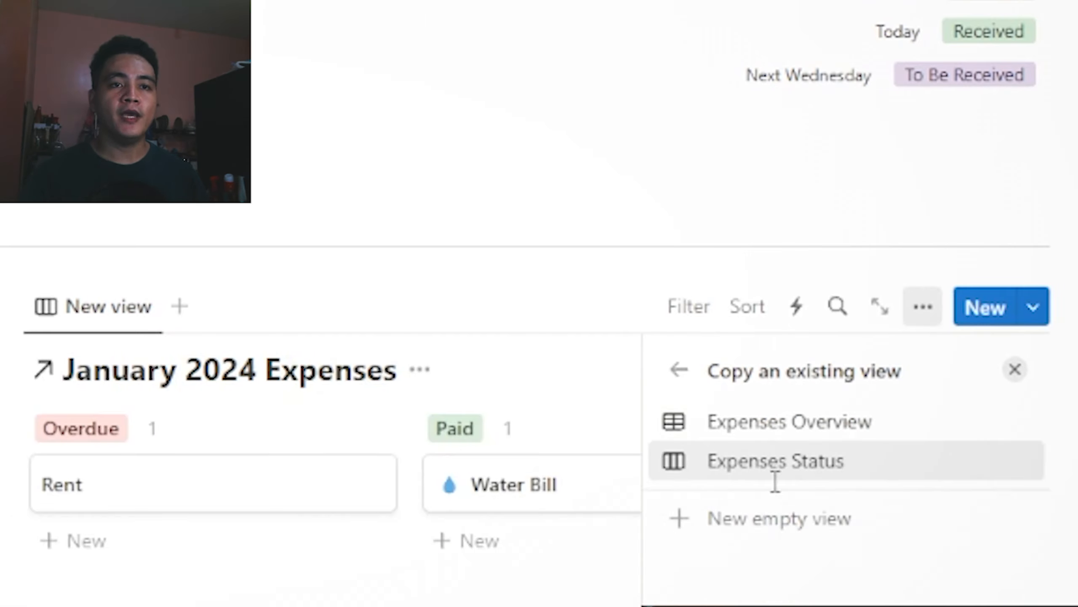
click(777, 536)
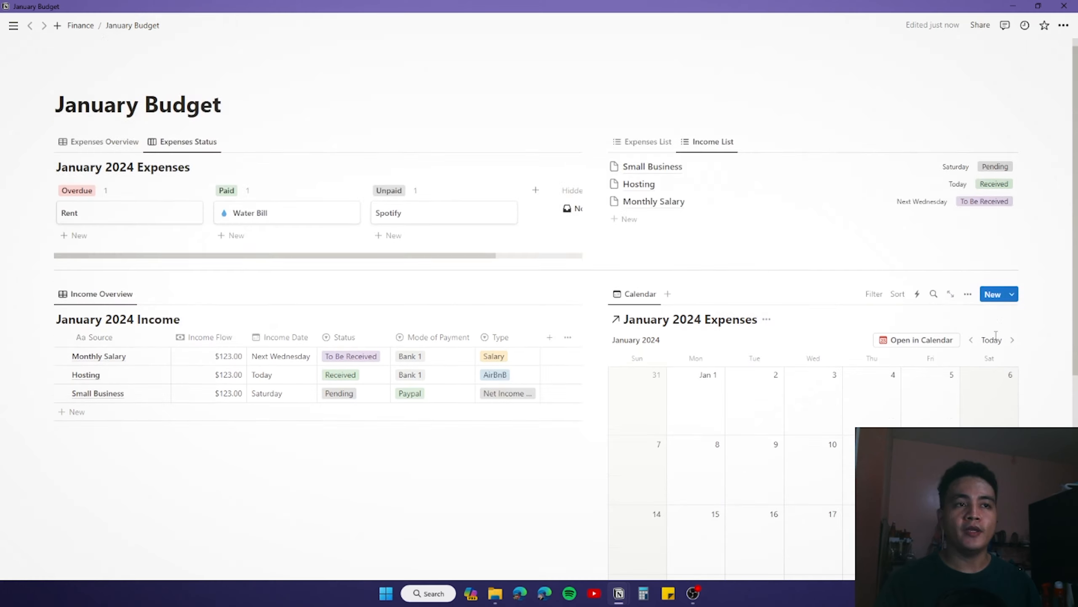
Step: Name the new calendar view "Expenses"
scroll(965, 294, up, 2)
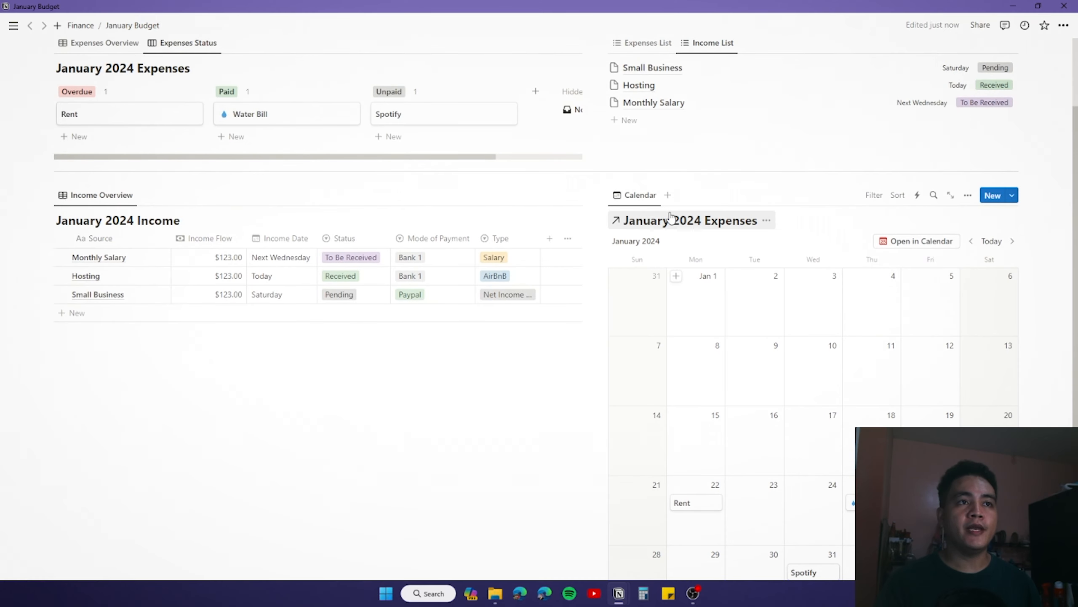
click(649, 199)
click(665, 219)
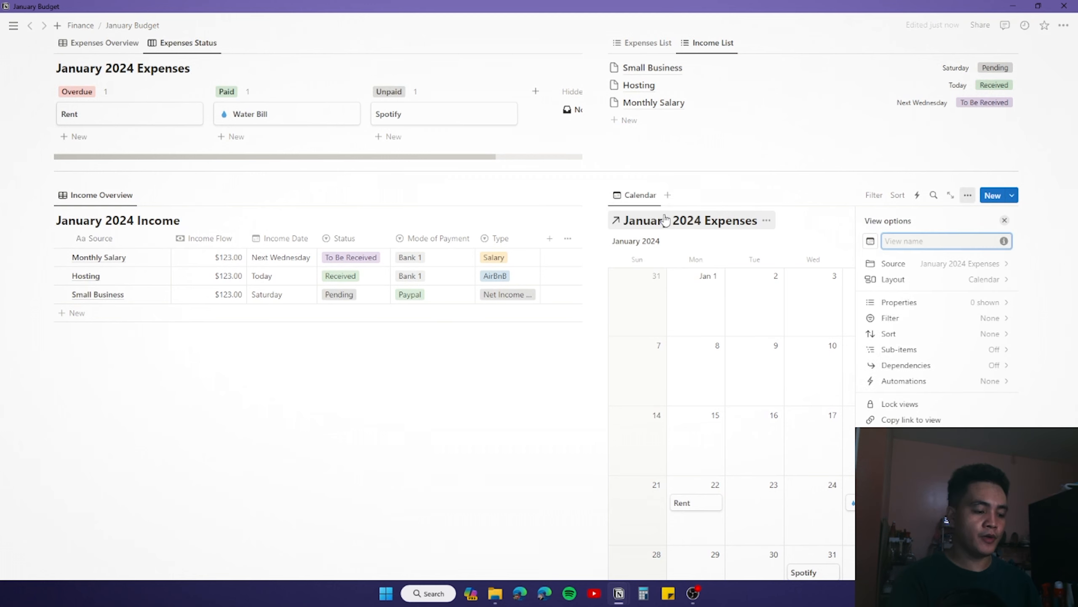
text(Expenses)
Step: Add a new empty view beside the Expenses calendar with January 2024 Income as source and Calendar as layout
click(667, 195)
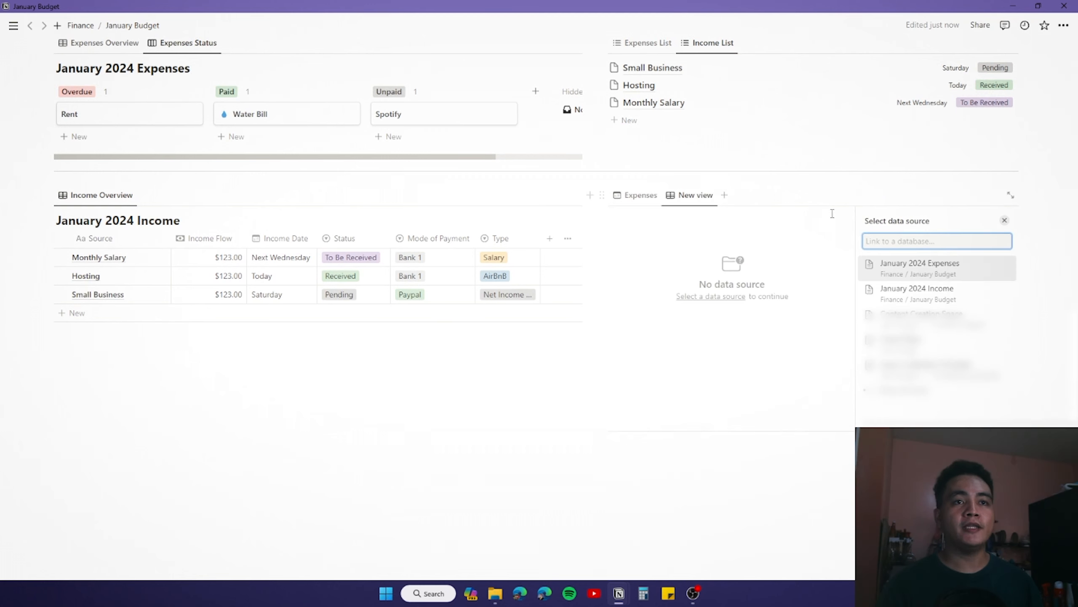
click(940, 297)
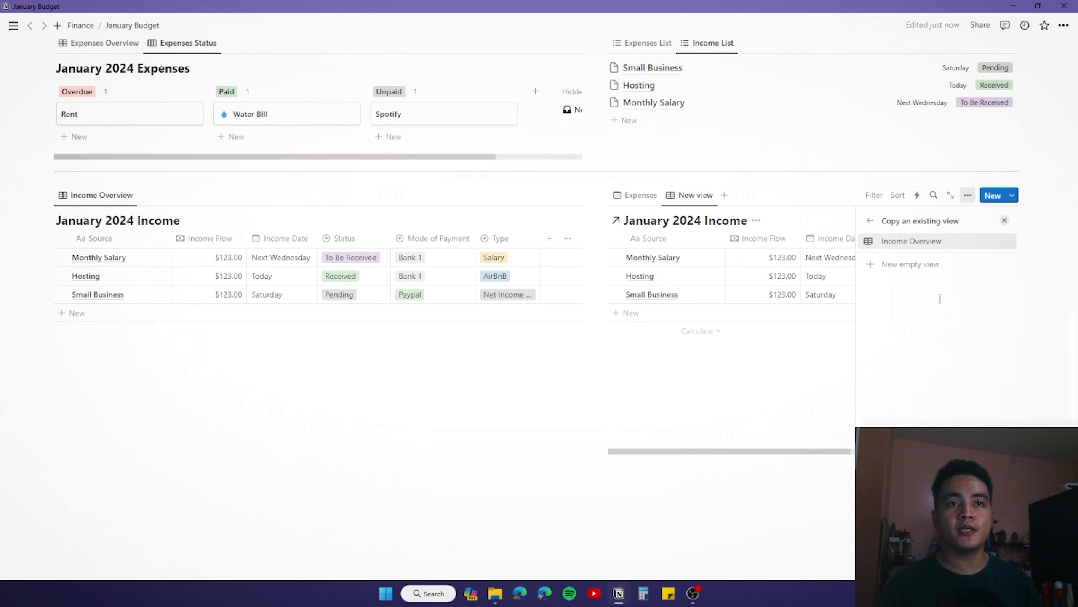
click(907, 264)
click(886, 315)
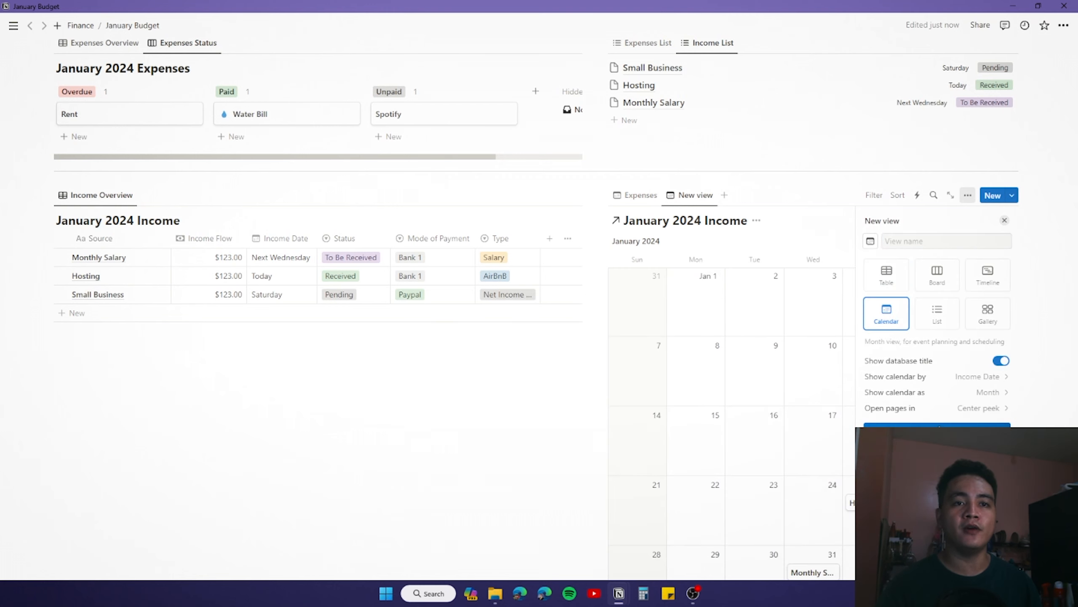
click(904, 425)
Step: Name the income calendar view "Income"
click(906, 241)
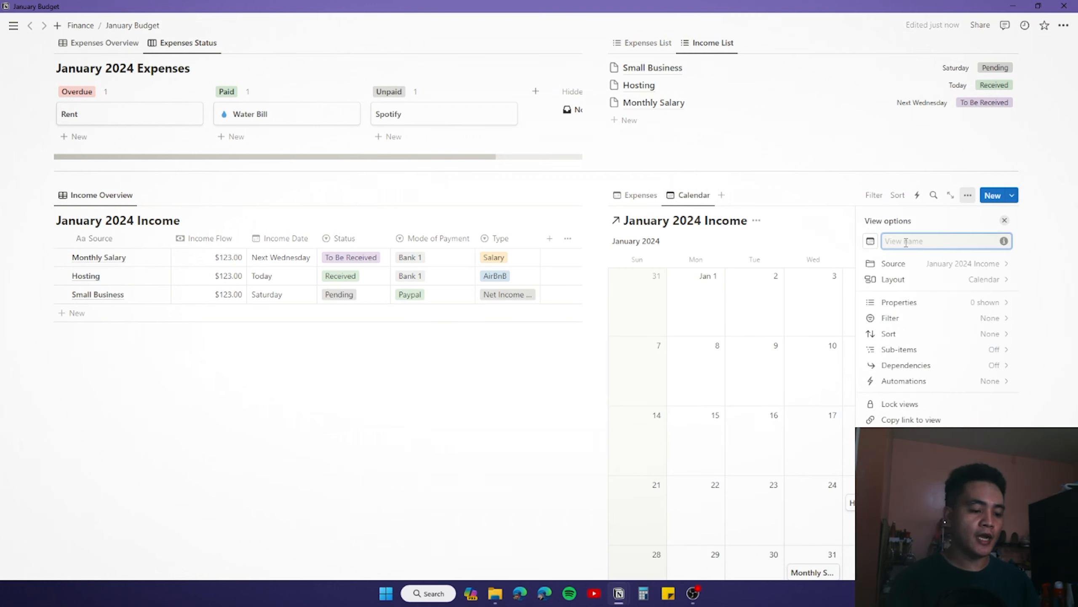
text(Inc)
key(Return)
Step: Review the whole January Budget page and compare the Expenses and Income calendar views
scroll(890, 318, down, 2)
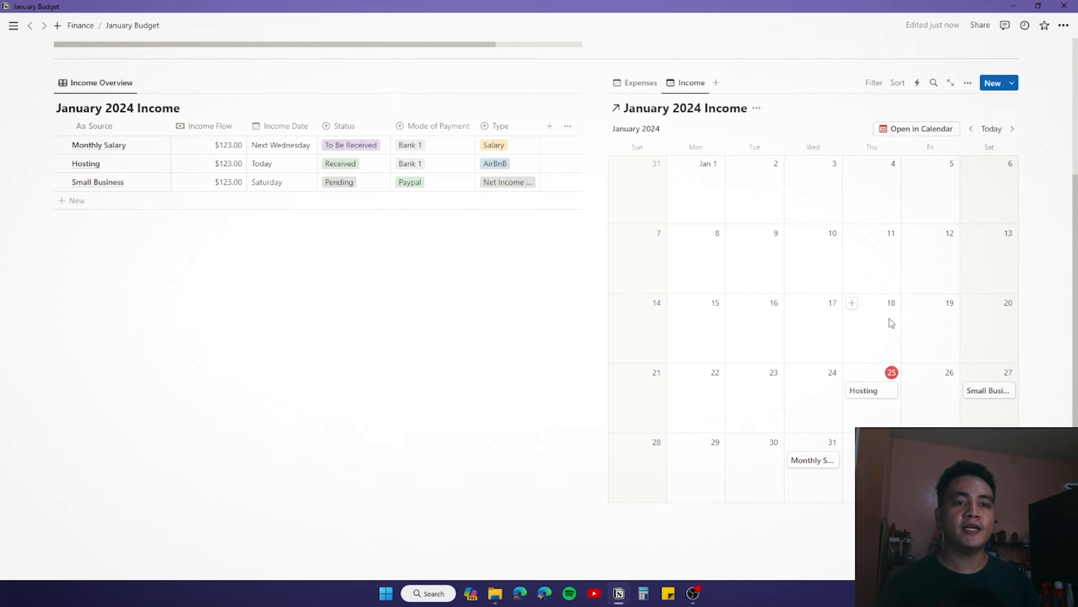
scroll(890, 319, up, 4)
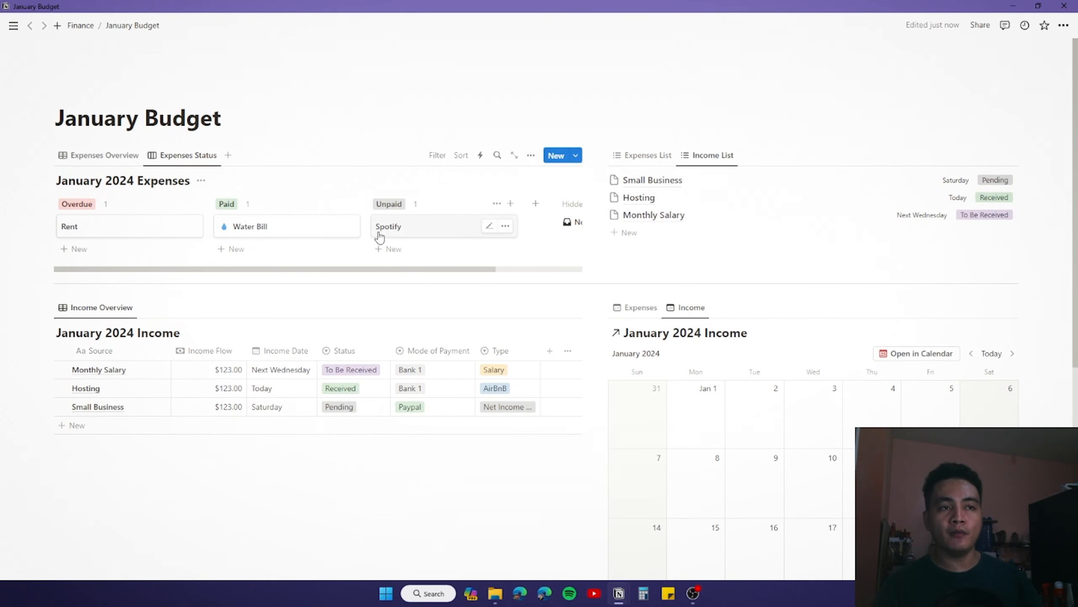
scroll(792, 308, down, 4)
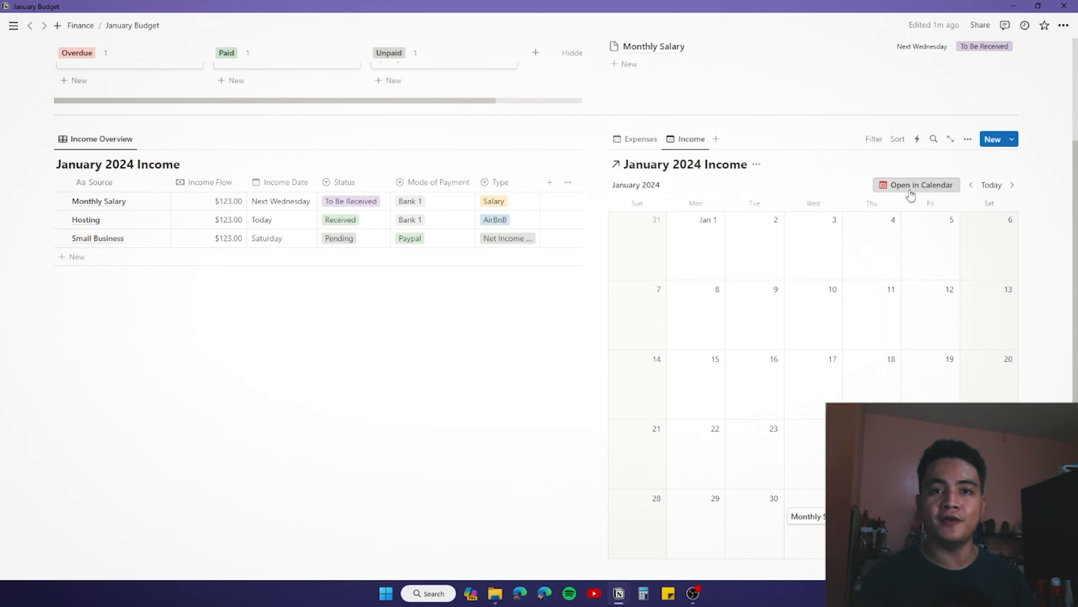
click(640, 139)
click(690, 140)
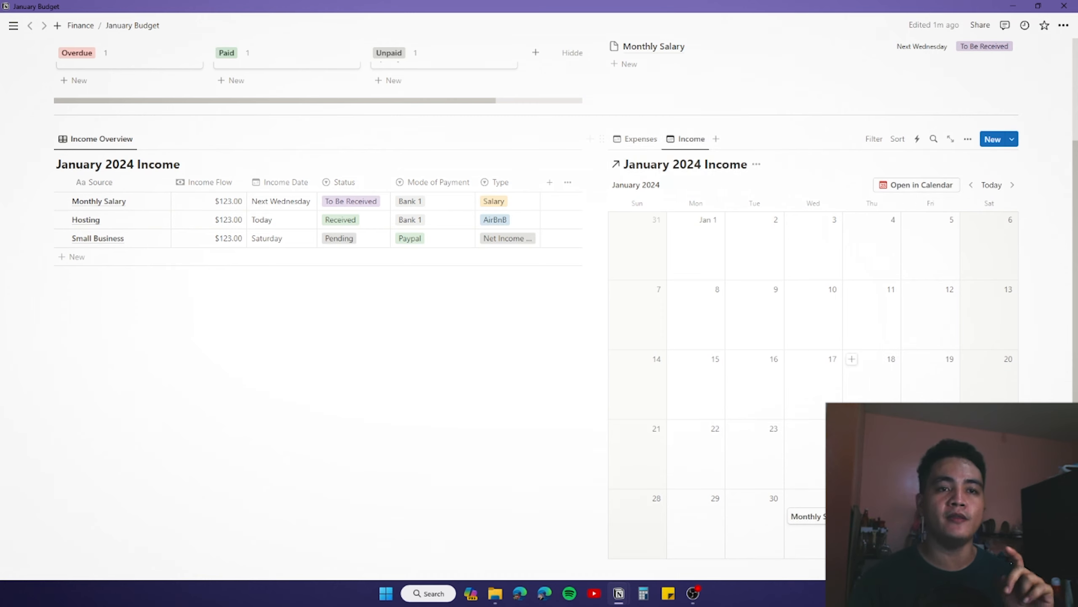
scroll(871, 335, down, 3)
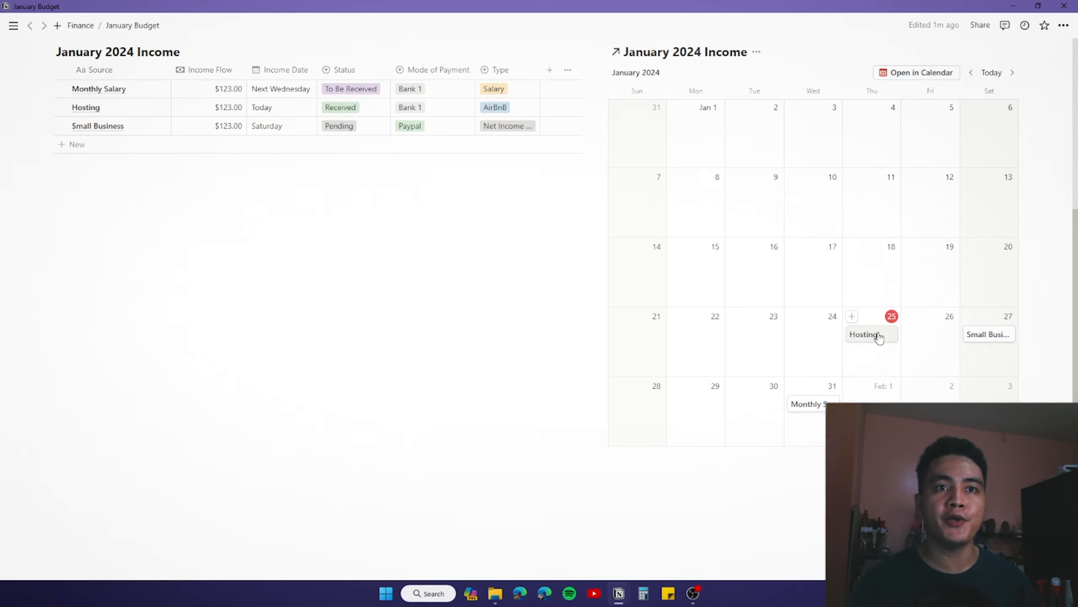
scroll(881, 340, up, 6)
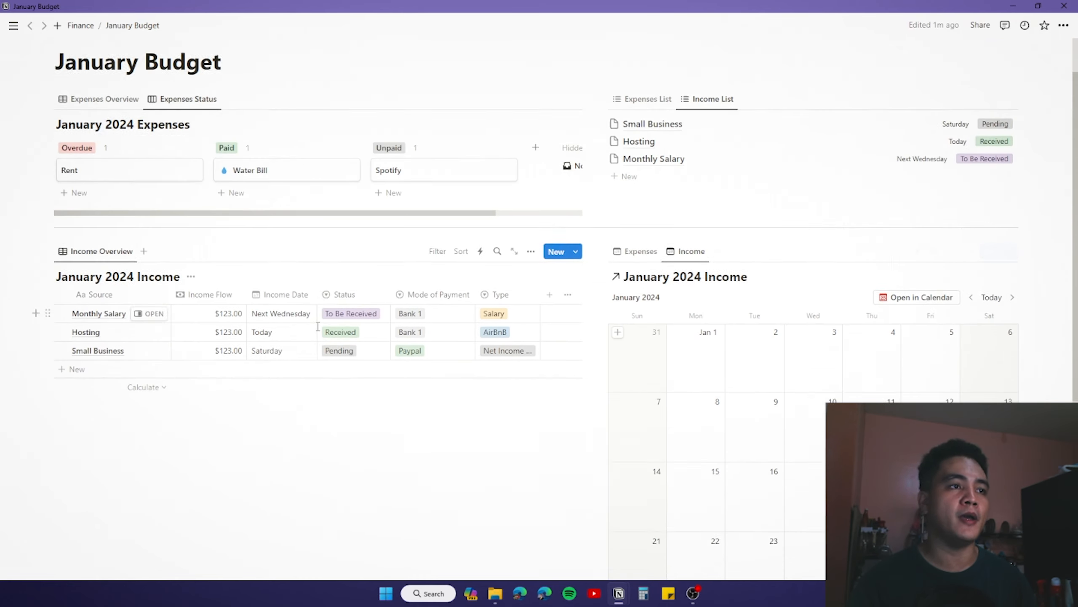
scroll(318, 326, up, 2)
scroll(619, 294, down, 1)
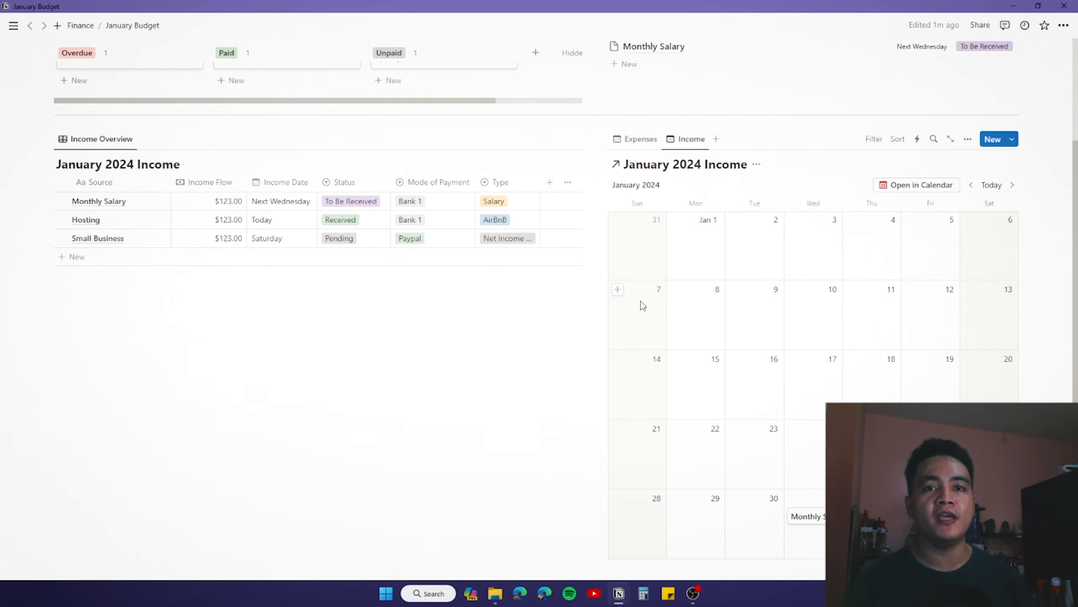
Step: Switch the January 2024 Expenses database to Expenses Overview and duplicate the January Budget page under Monthly Budgeting in Finance
scroll(351, 160, up, 4)
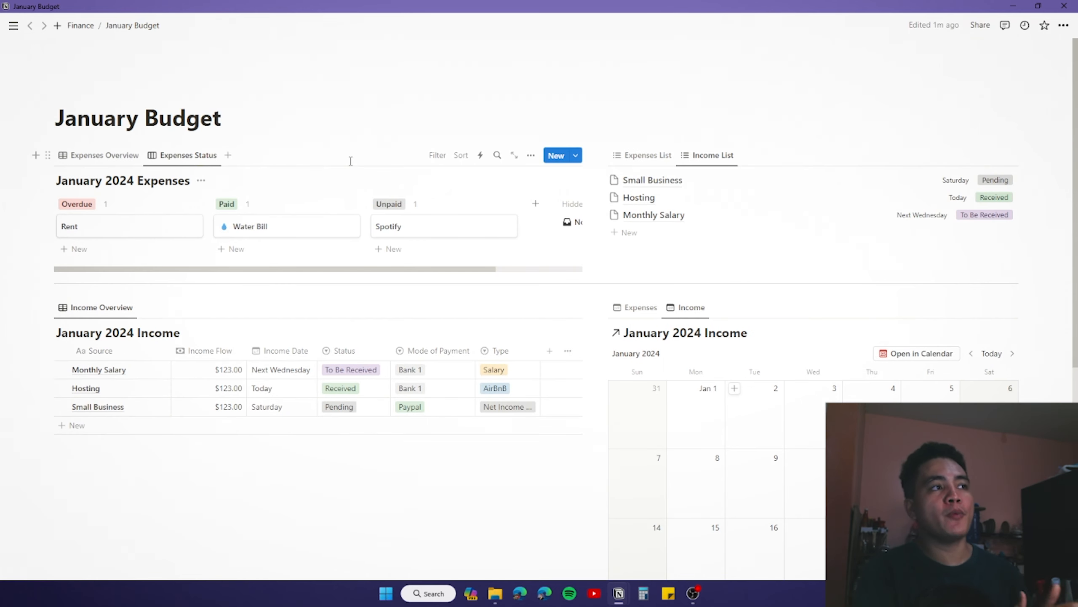
click(111, 160)
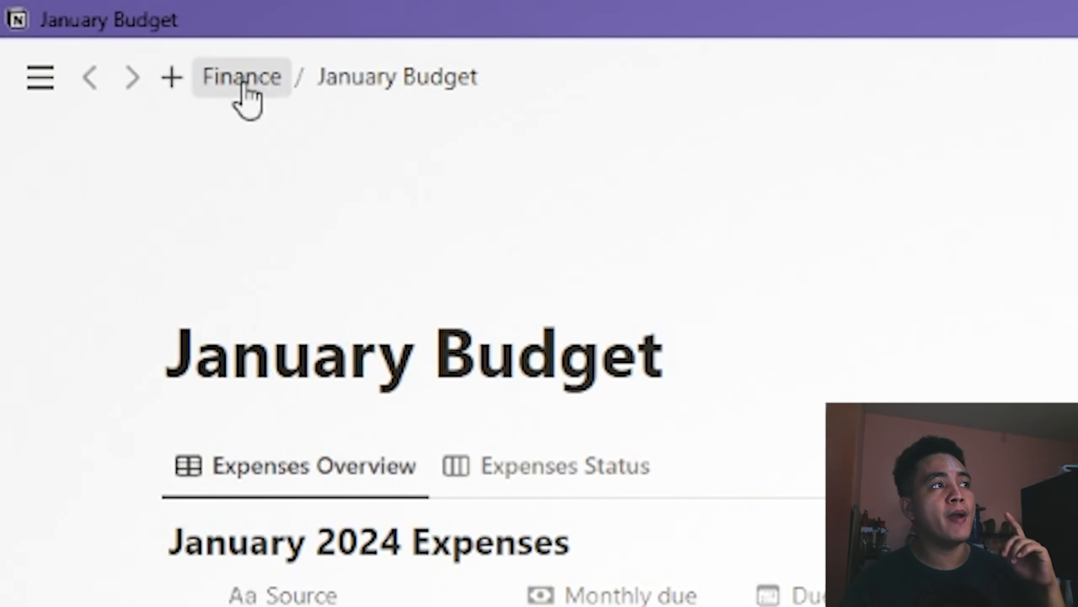
click(274, 85)
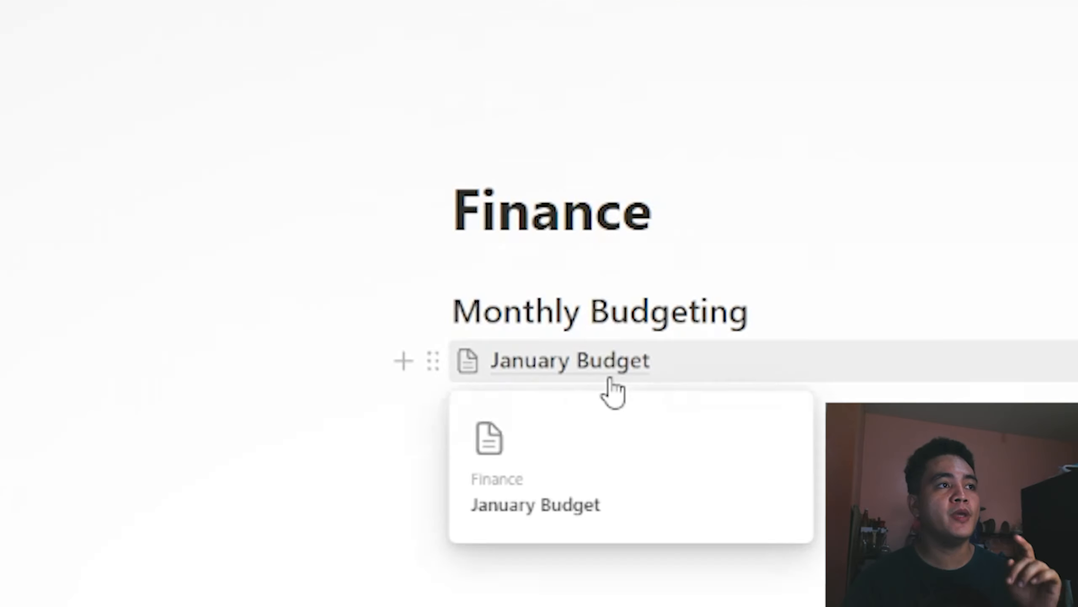
mouse_move(598, 368)
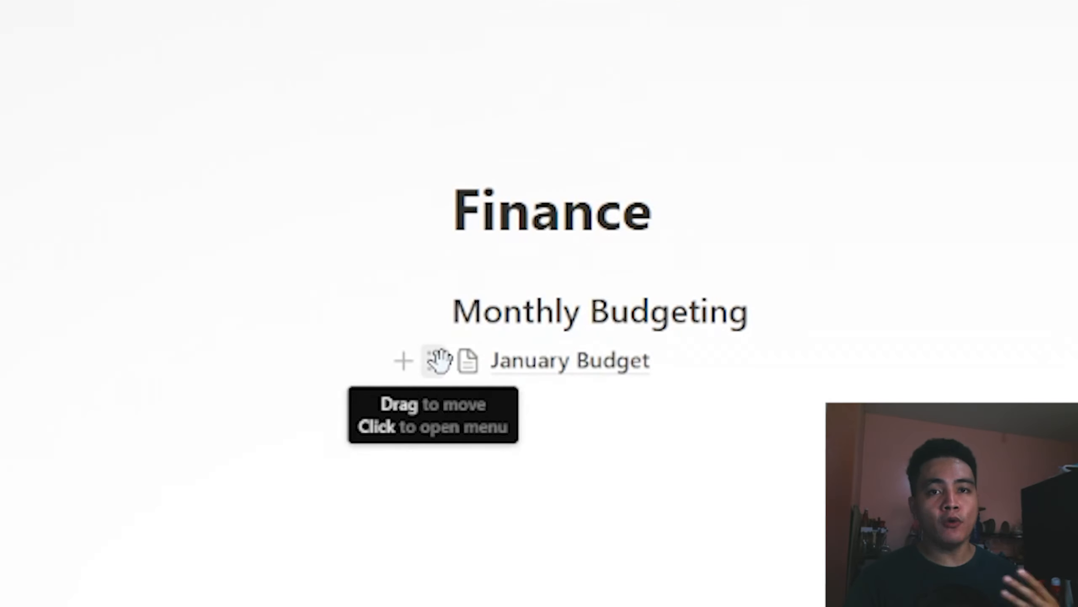
click(438, 362)
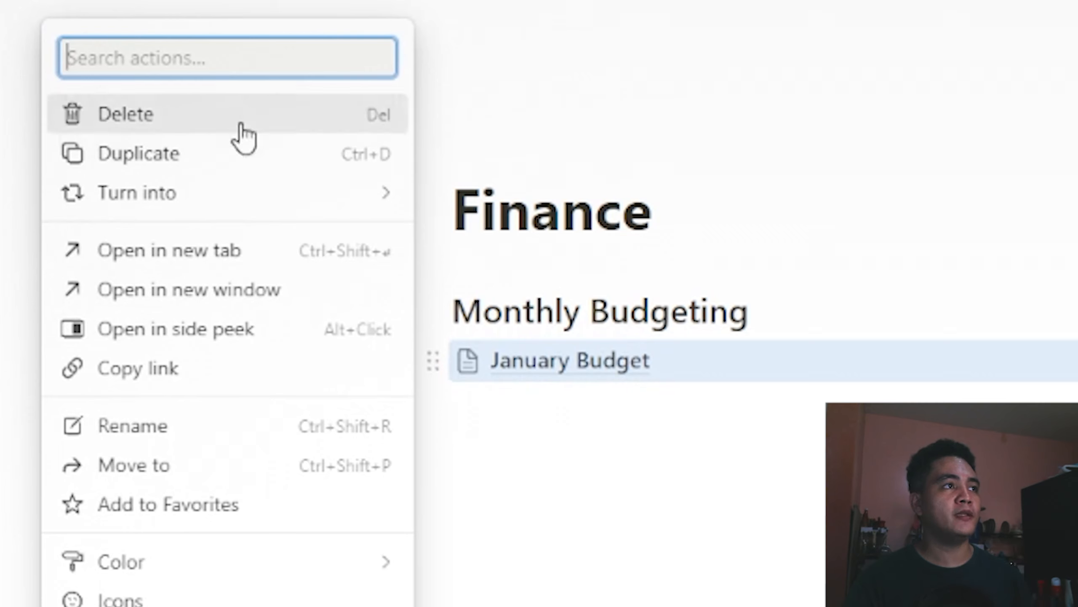
click(241, 159)
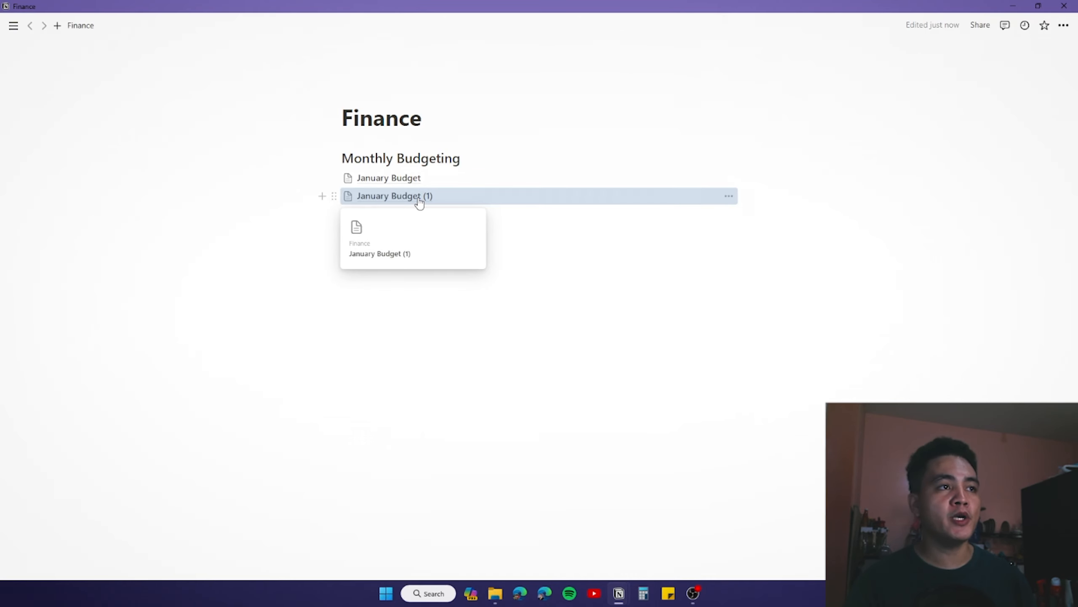
Step: Retitle the duplicated January page "February Budget" and pick a new due date for the first entry in its expenses table
click(408, 197)
drag(138, 119, 56, 130)
text(February)
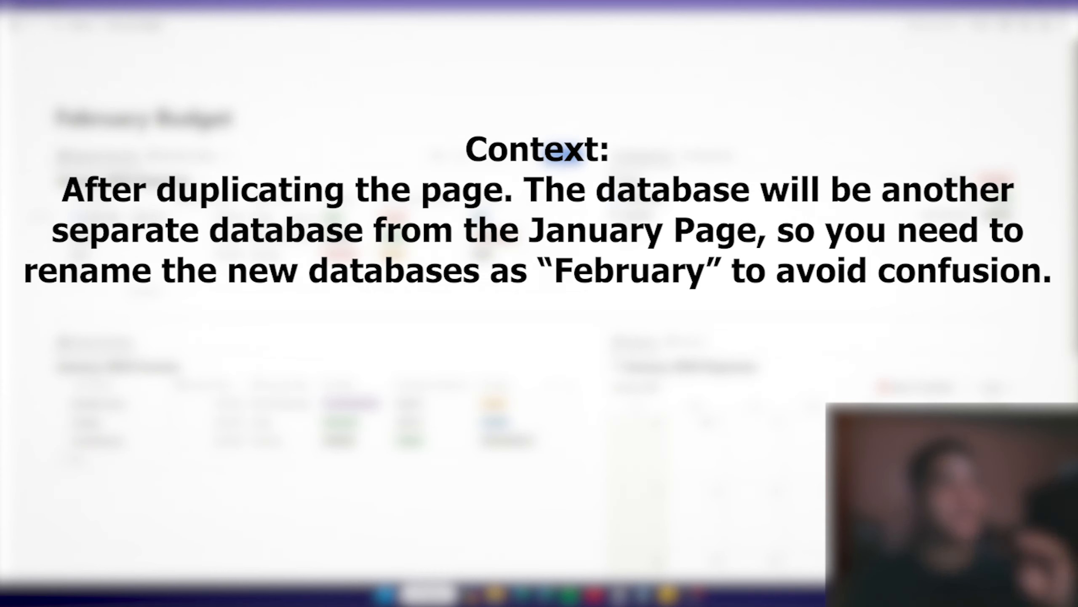
click(278, 216)
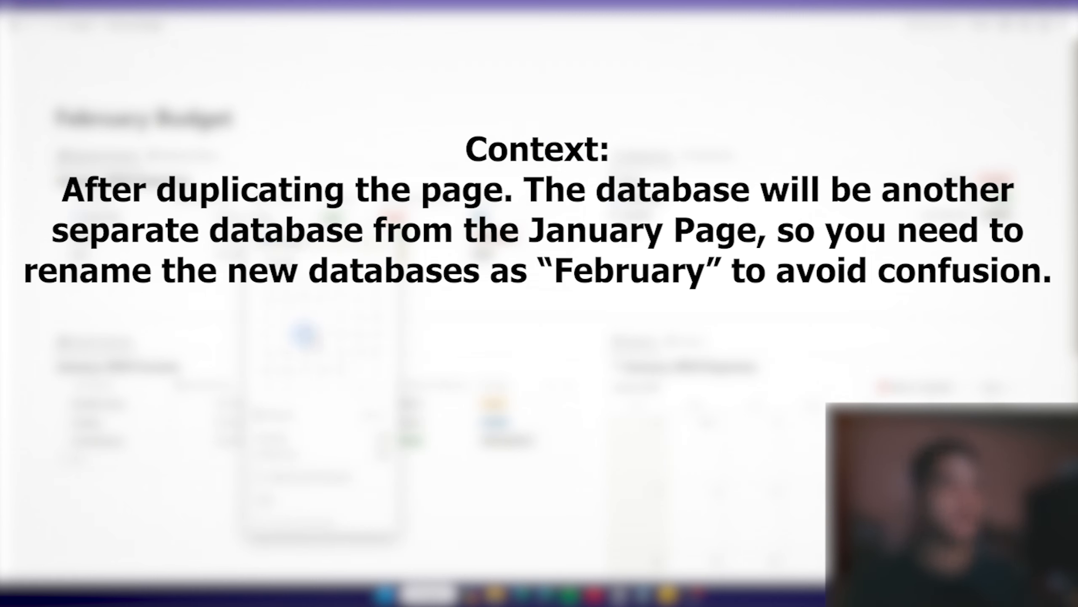
click(322, 352)
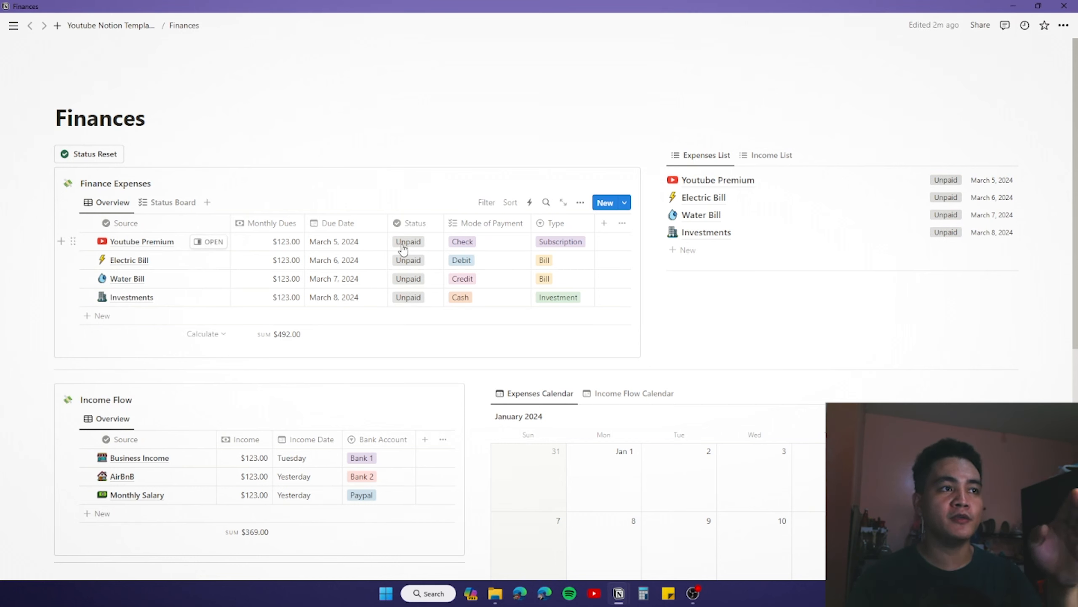
Step: Run Status Reset on the Finances page to reset the status of all Finance Expenses entries
click(104, 153)
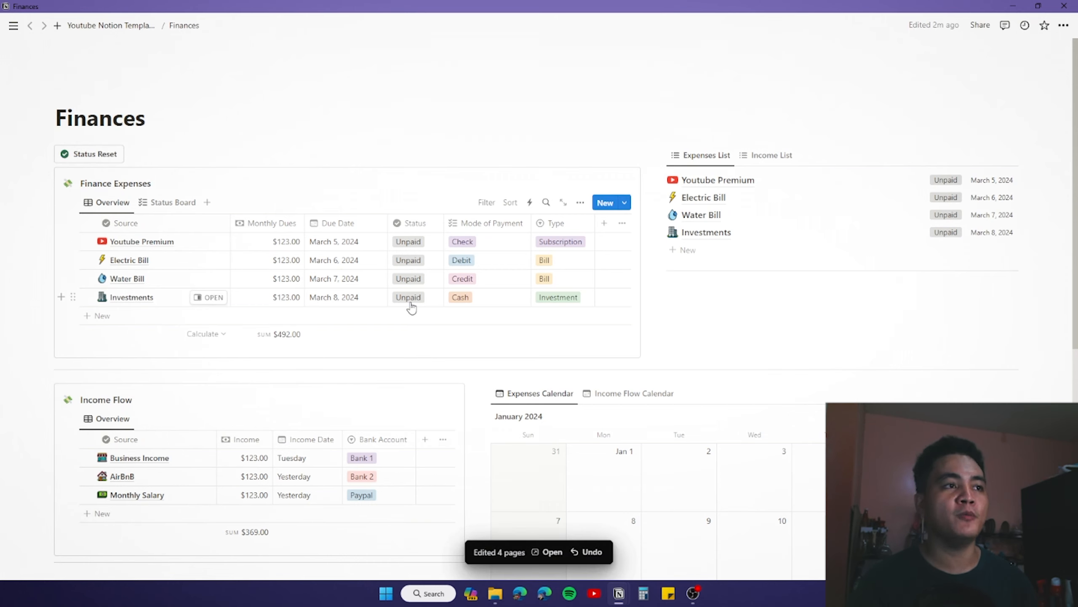
scroll(313, 259, down, 2)
scroll(295, 275, up, 2)
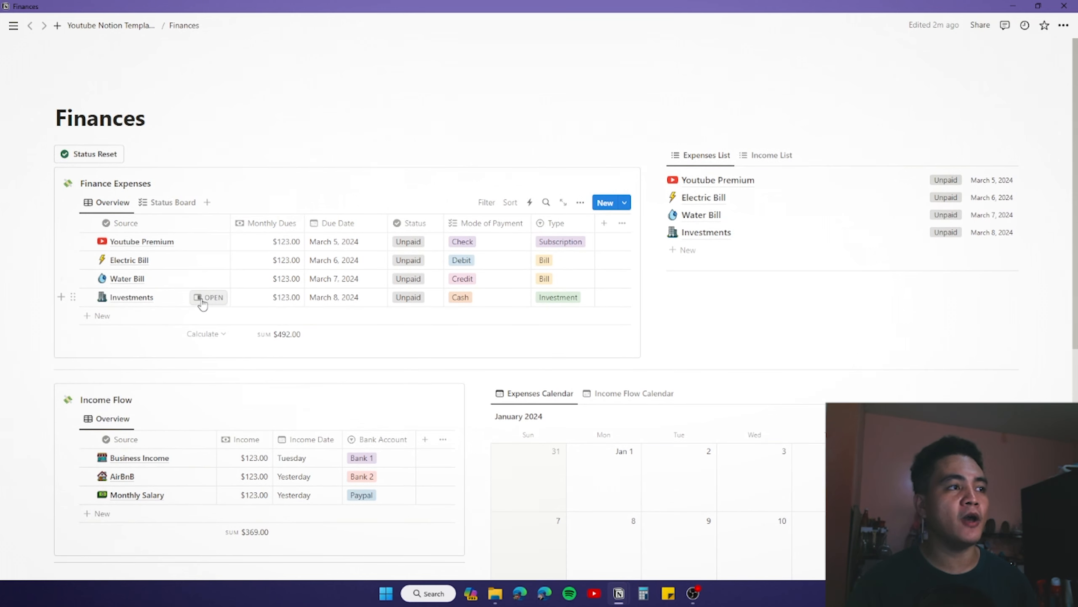
Step: Open the Investments entry in Finance Expenses, examine its properties and available page templates, and close it
click(202, 300)
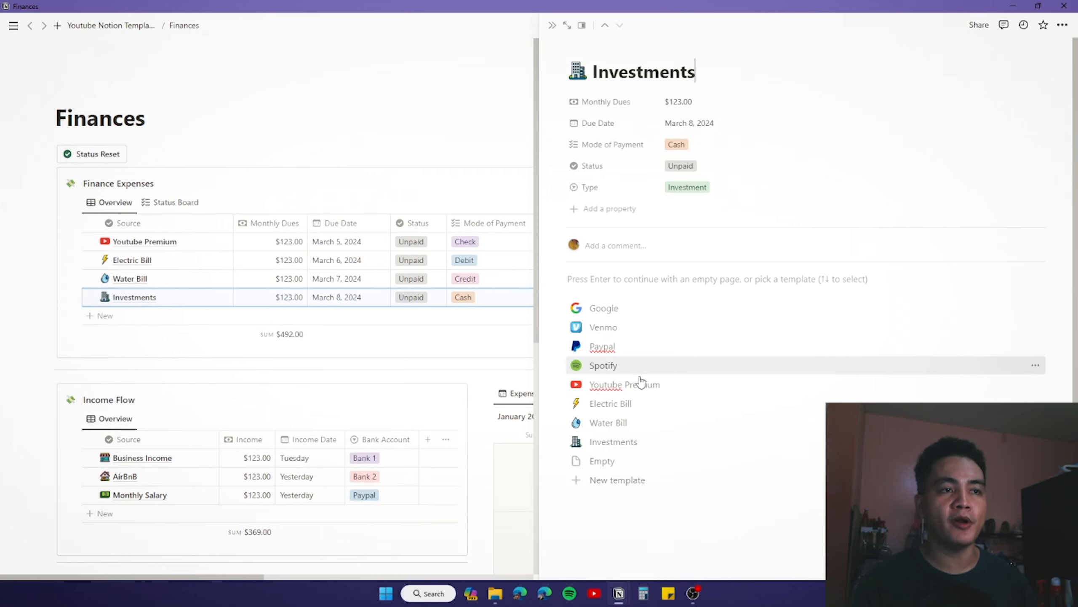
click(552, 25)
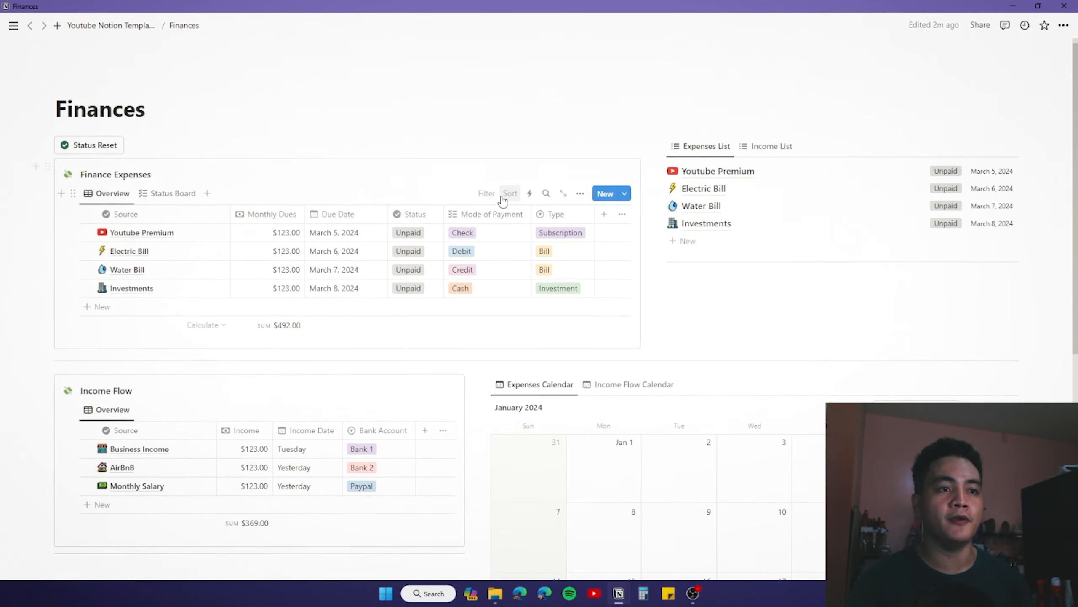